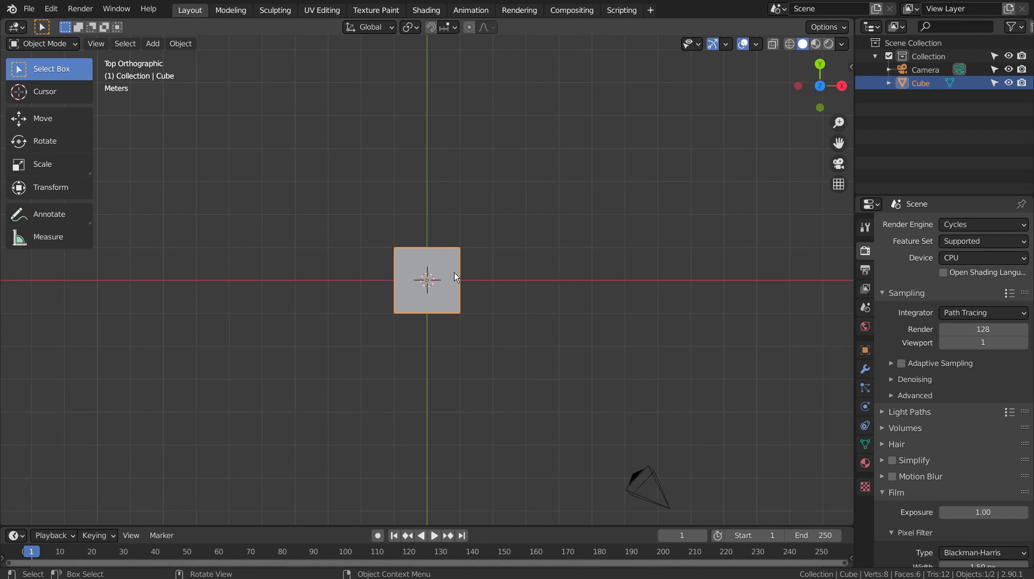
# Move the cube 3 m in the positive Y direction in Object Mode
pyautogui.press('Tab')
pyautogui.press('Tab')
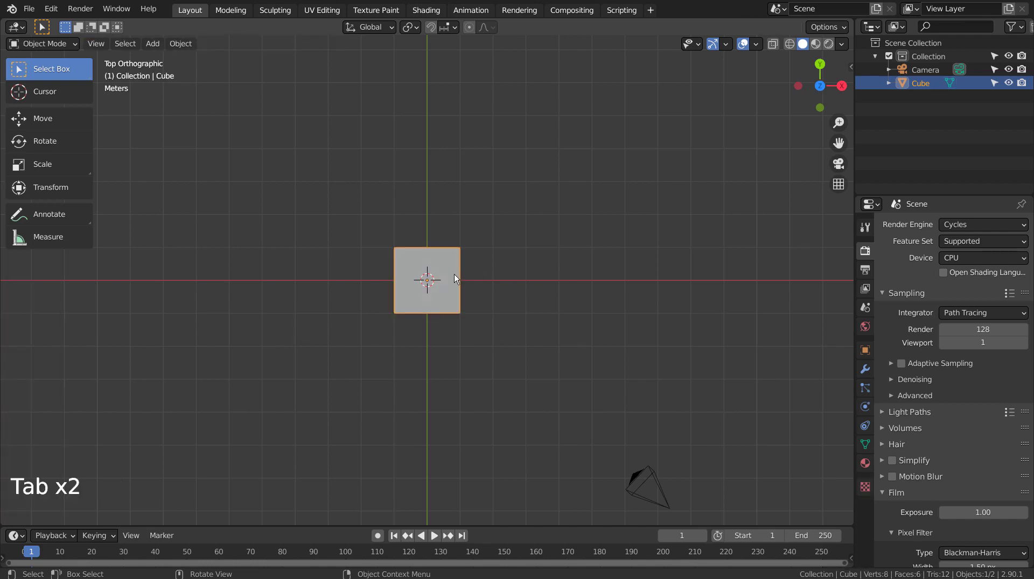
pyautogui.click(454, 274)
pyautogui.press('g')
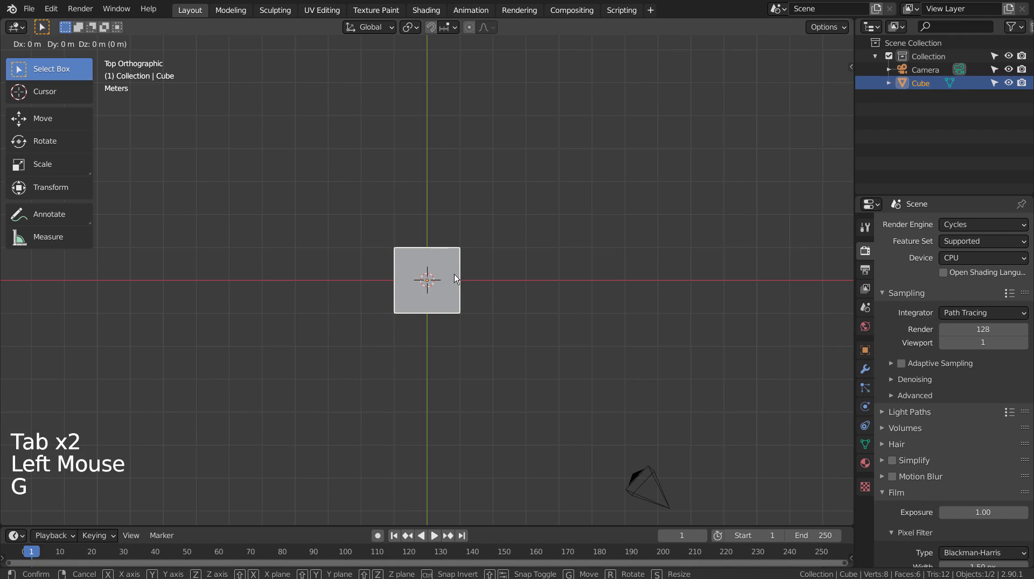
pyautogui.press('y')
pyautogui.click(452, 176)
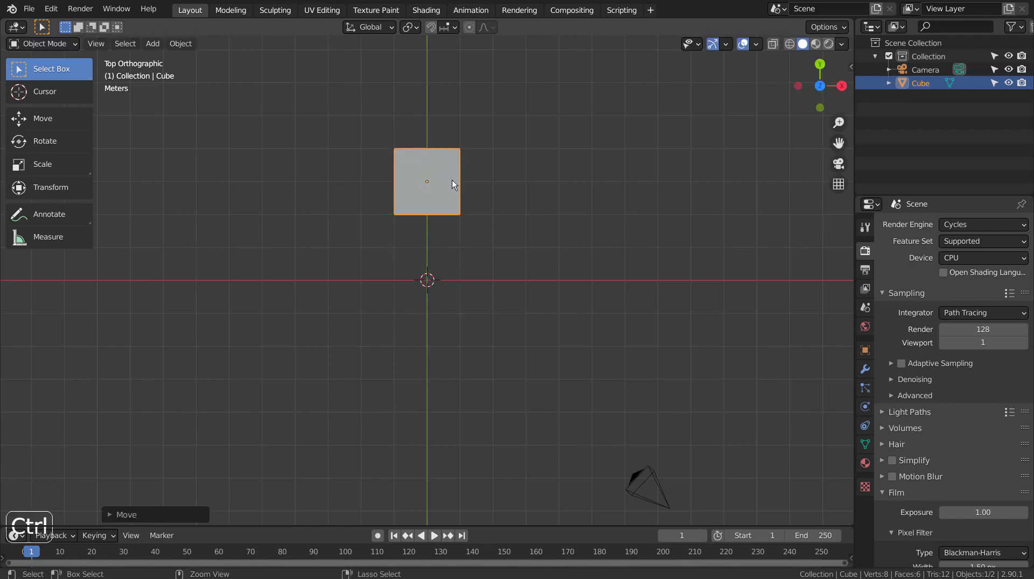
# Apply Geometry to Origin to the cube, and set its origin to the 3D cursor
pyautogui.click(191, 42)
pyautogui.moveTo(202, 73)
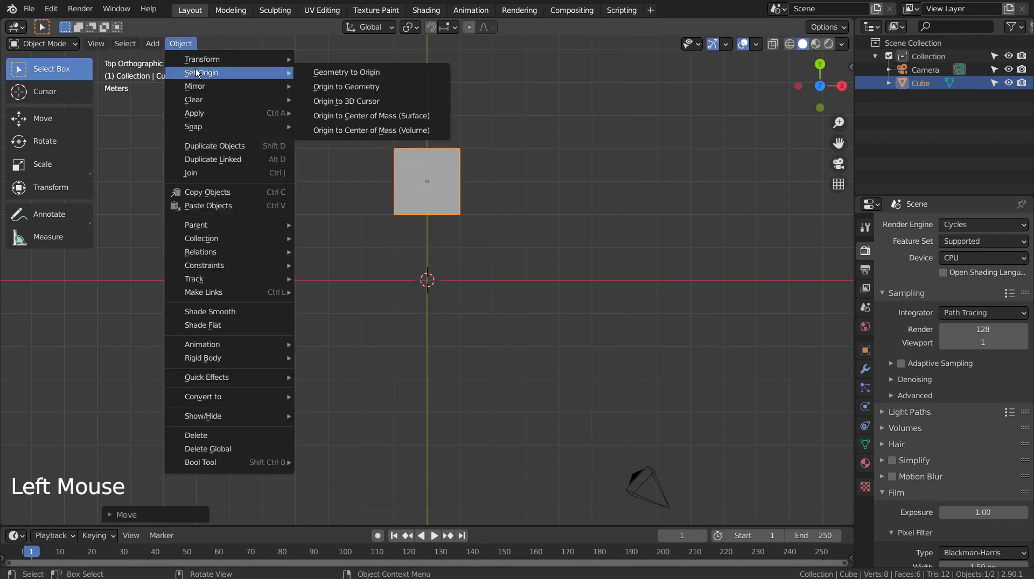
pyautogui.click(371, 75)
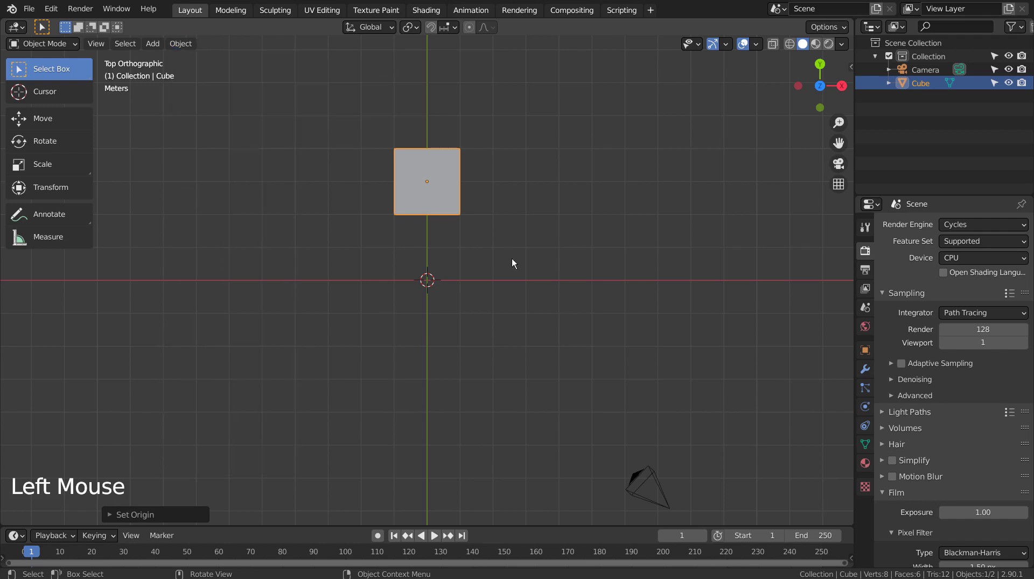
pyautogui.click(185, 43)
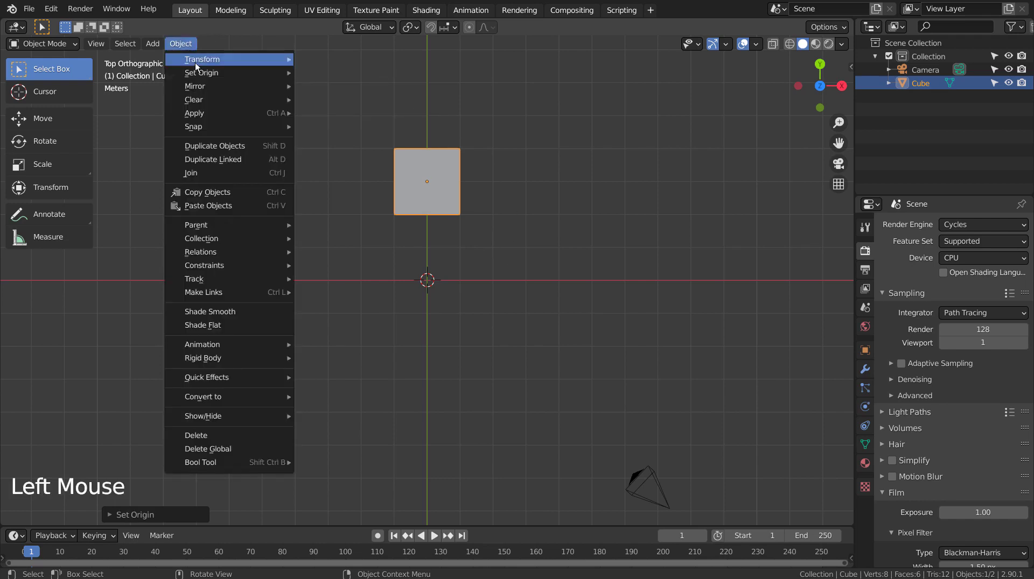
pyautogui.moveTo(216, 72)
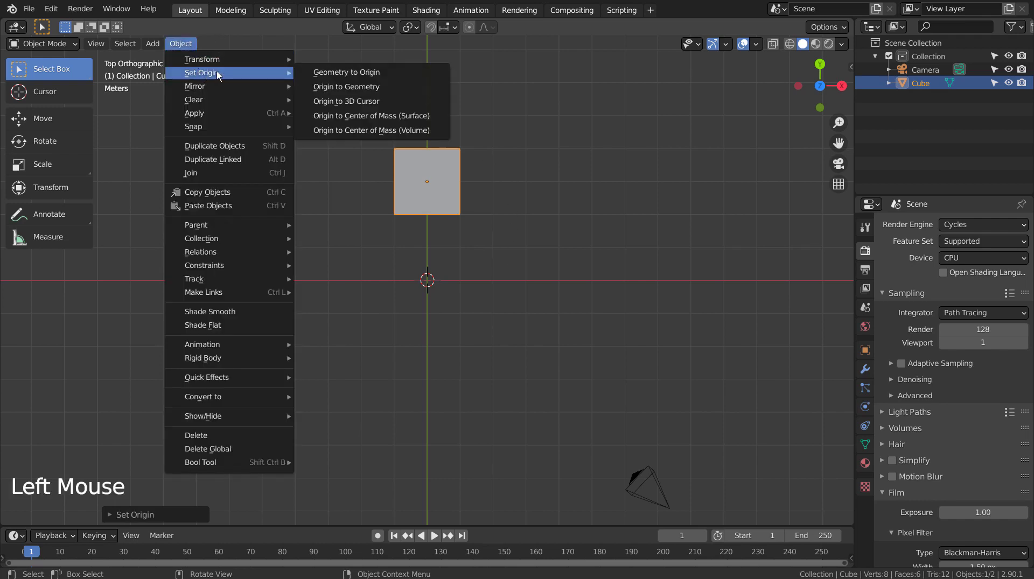
pyautogui.click(377, 108)
# Rotate the cube freely about its origin at the 3D cursor to test the pivot
pyautogui.scroll(6, 437, 268)
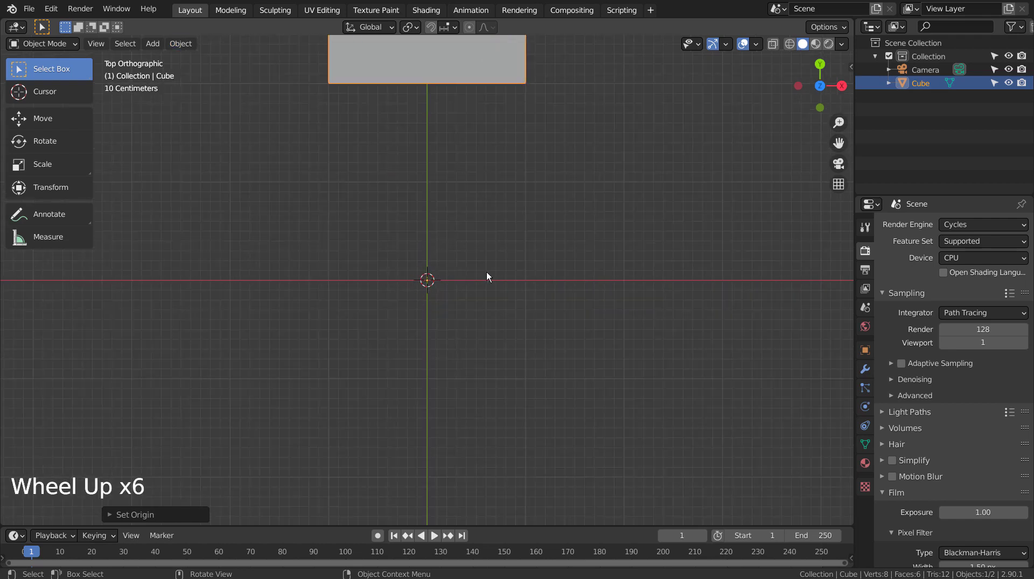
pyautogui.scroll(-8, 486, 273)
pyautogui.press('r')
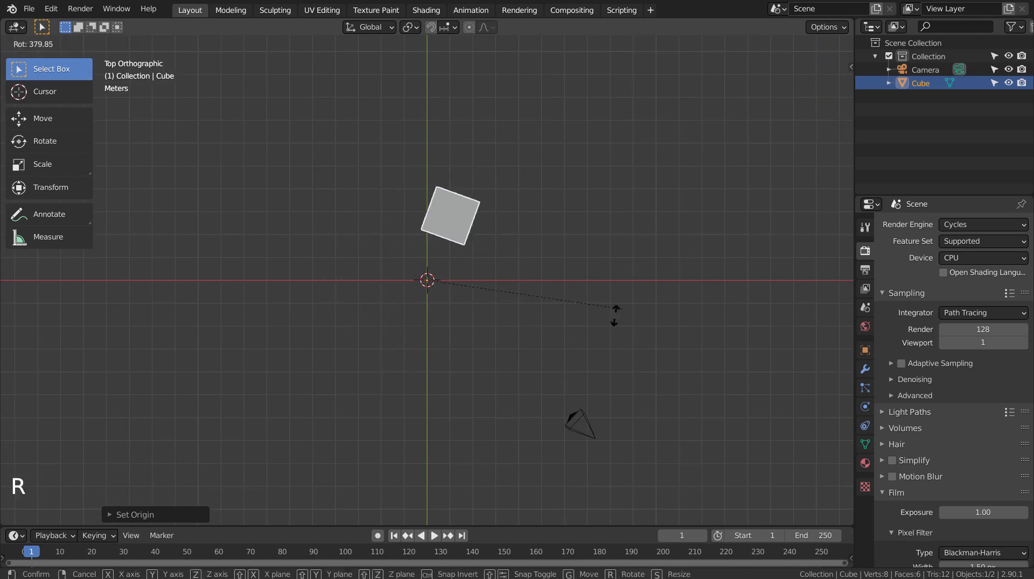
pyautogui.click(646, 317)
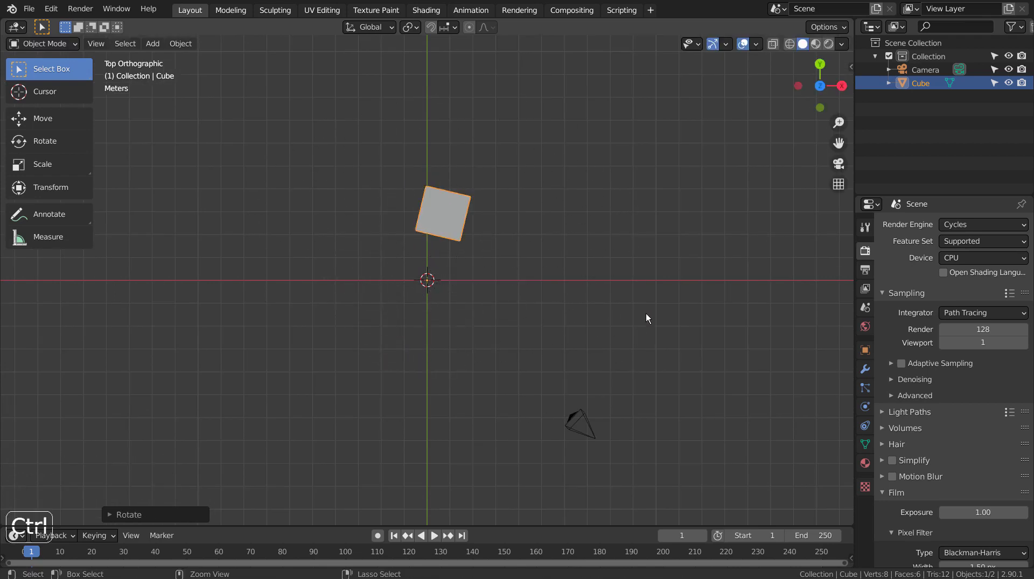
# Undo the rotation and origin change, test rotating the cube about its own centre, and undo back to its starting position
pyautogui.hotkey('ctrl', 'z')
pyautogui.press('r')
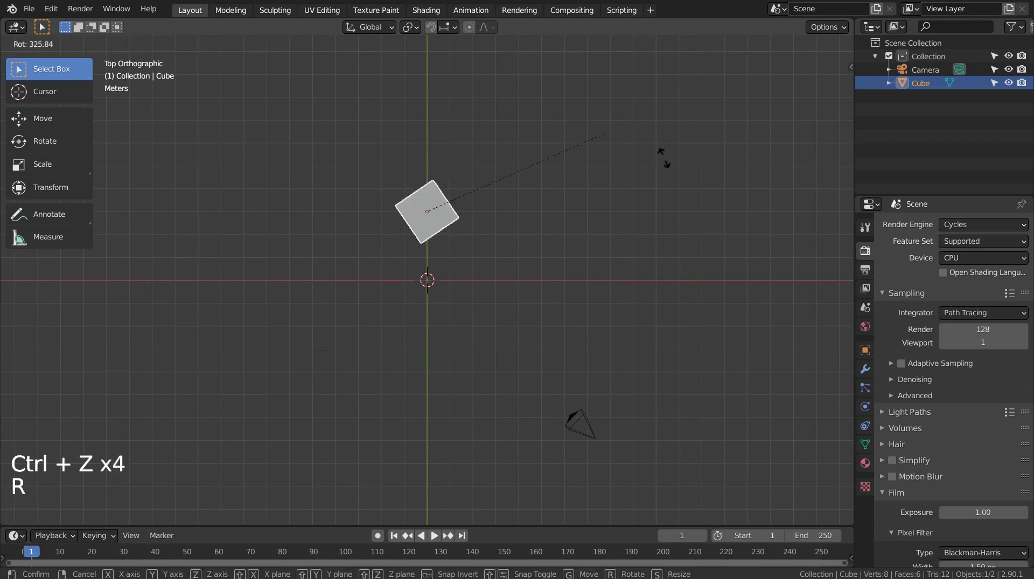
pyautogui.hotkey('ctrl', 'z')
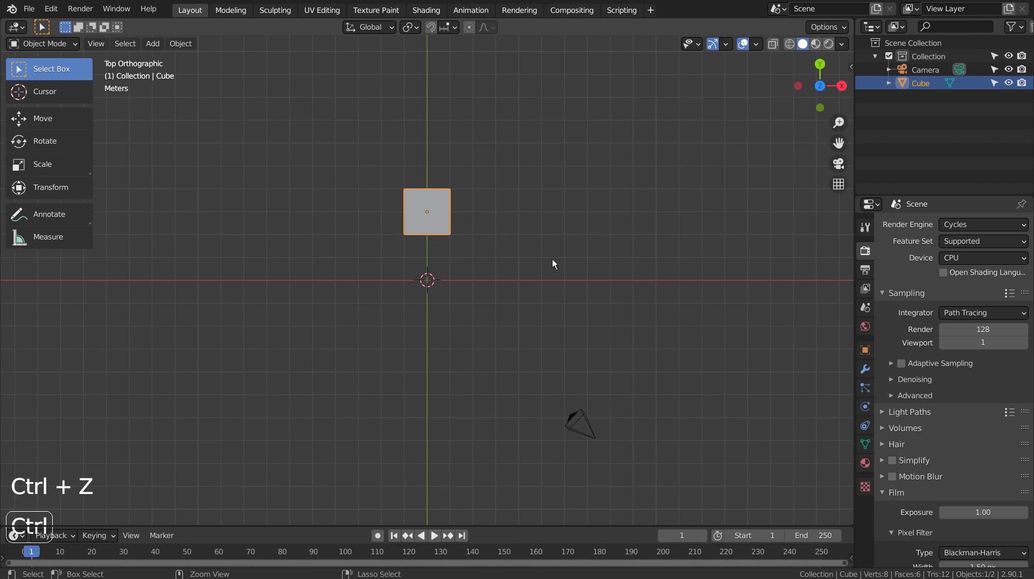
pyautogui.hotkey('ctrl', 'z')
# Move all of the cube's geometry 3 m along Y in Edit Mode and return to Object Mode
pyautogui.press('Tab')
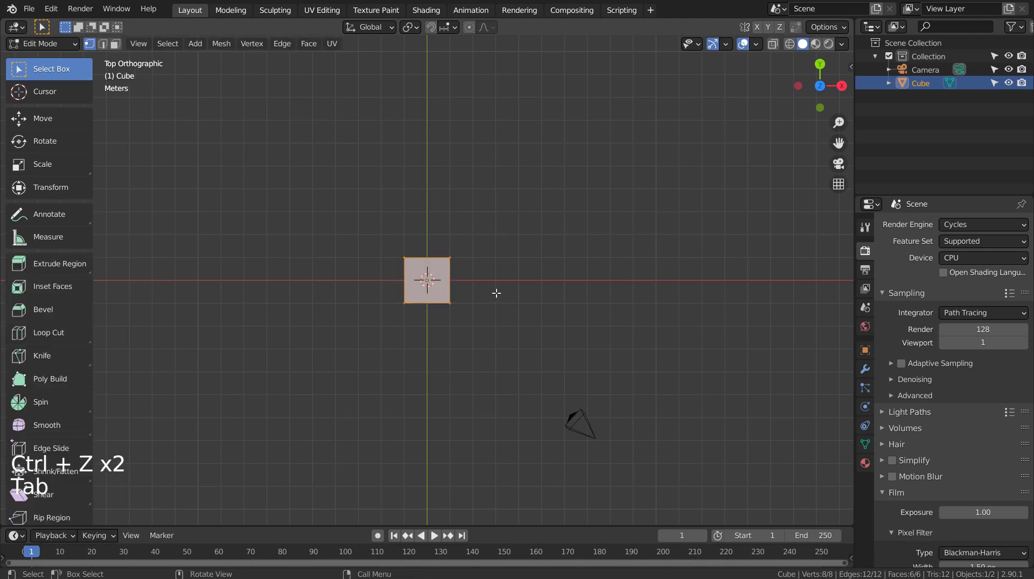
pyautogui.press('a')
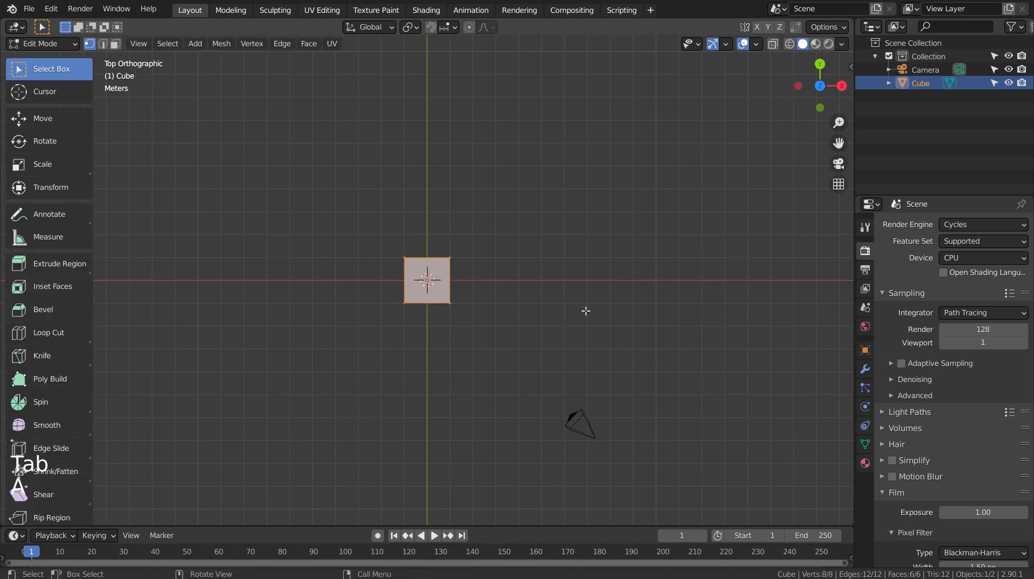
pyautogui.press('g')
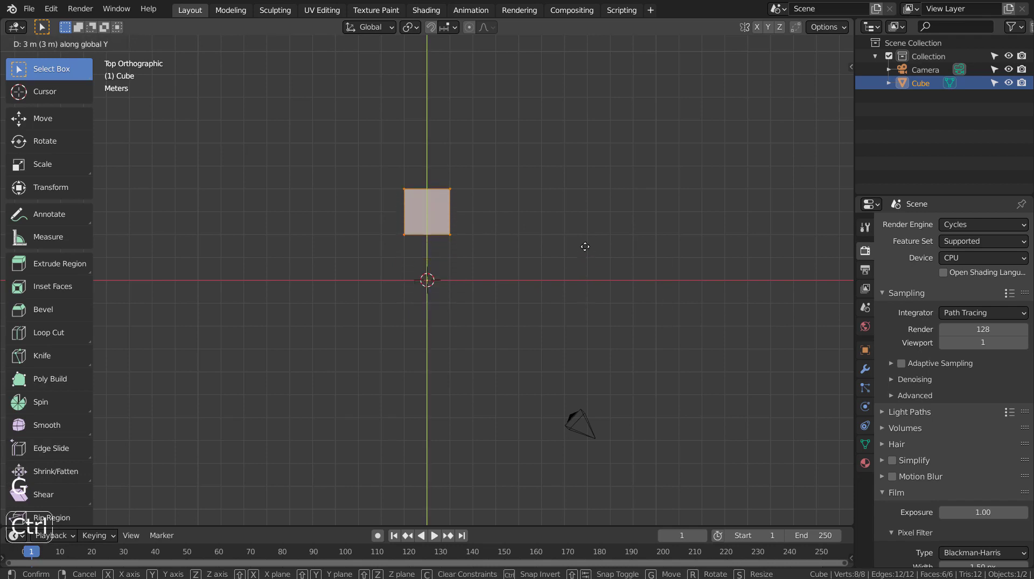
pyautogui.click(585, 246)
pyautogui.press('Tab')
# Rotate the cube freely to test how its offset geometry swings around the origin
pyautogui.scroll(6, 446, 305)
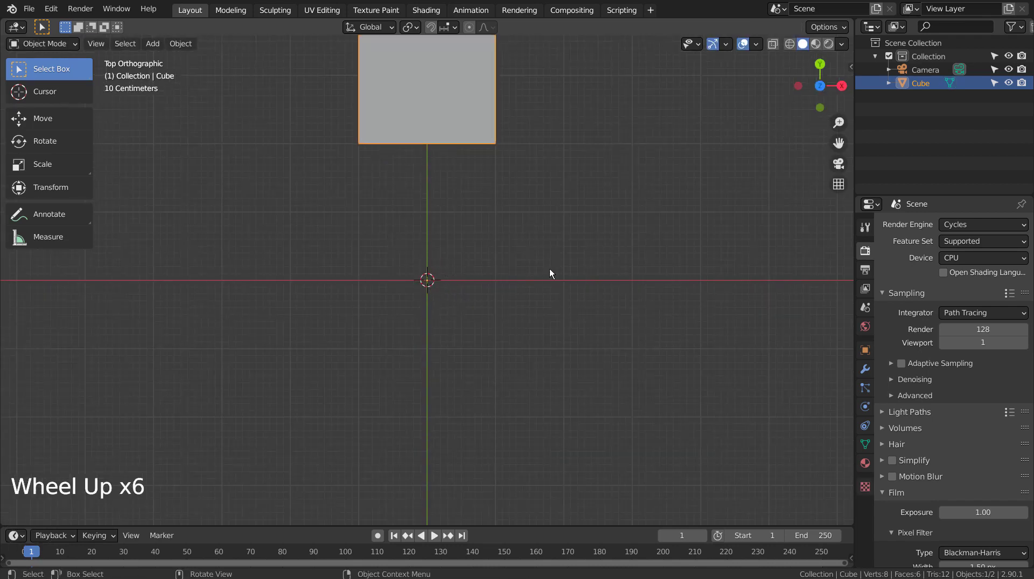
pyautogui.scroll(-6, 549, 272)
pyautogui.press('r')
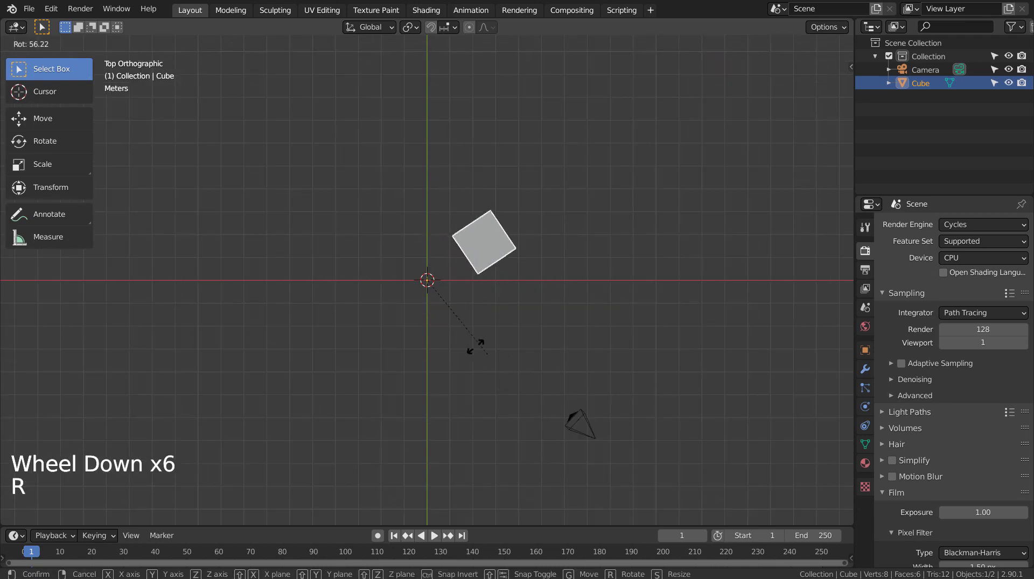
pyautogui.click(388, 300)
# Undo the test rotation and the Edit Mode move, and return to Object Mode with the cube selected
pyautogui.hotkey('ctrl', 'z')
pyautogui.hotkey('ctrl', 'z')
pyautogui.hotkey('ctrl', 'z')
pyautogui.hotkey('ctrl', 'z')
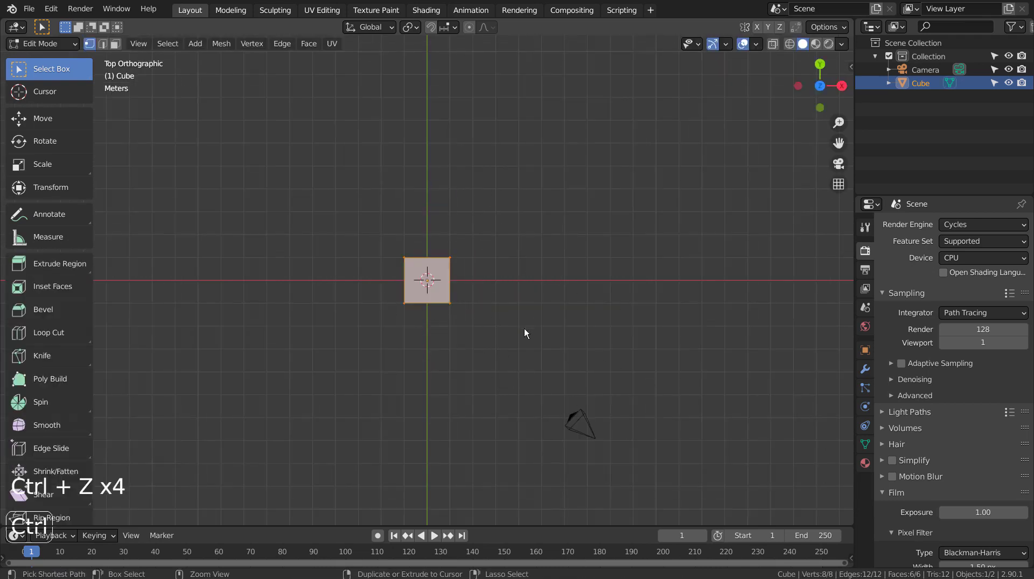
pyautogui.press('Tab')
pyautogui.click(442, 274)
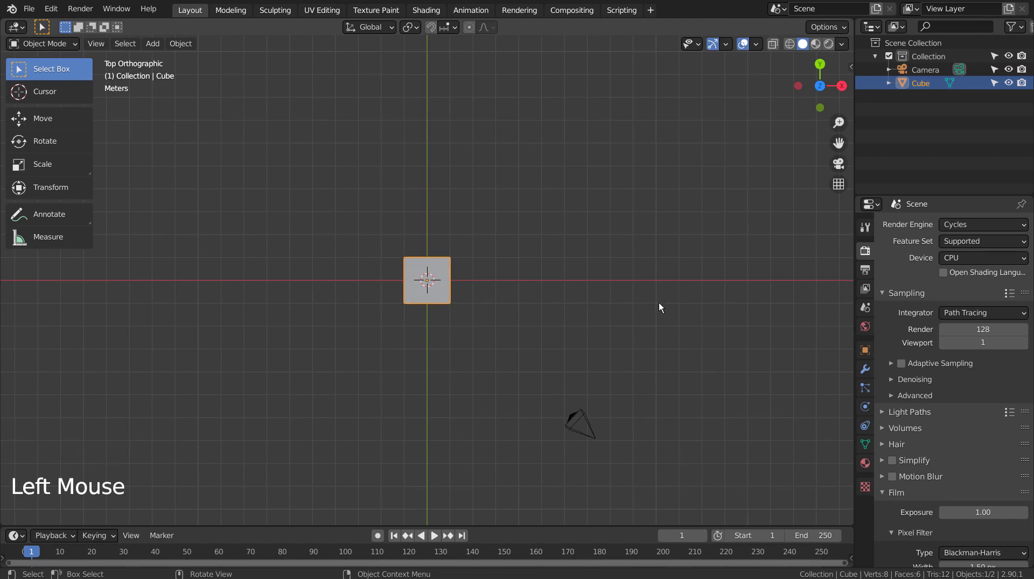
# Scale the cube down to a small block and stretch it along Y into a thin bar about 4.5 m long
pyautogui.press('s')
pyautogui.click(472, 299)
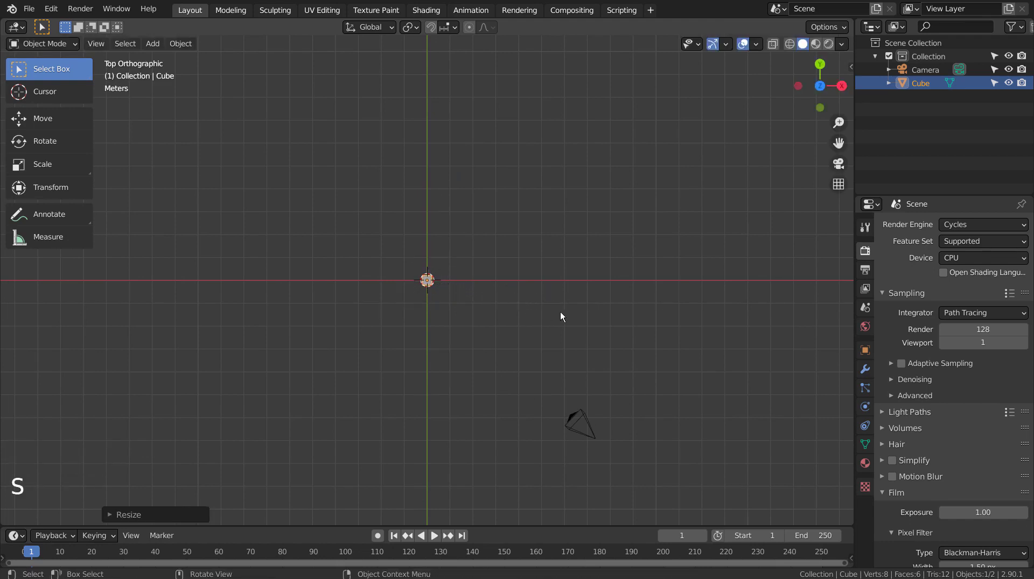
pyautogui.press('s')
pyautogui.press('y')
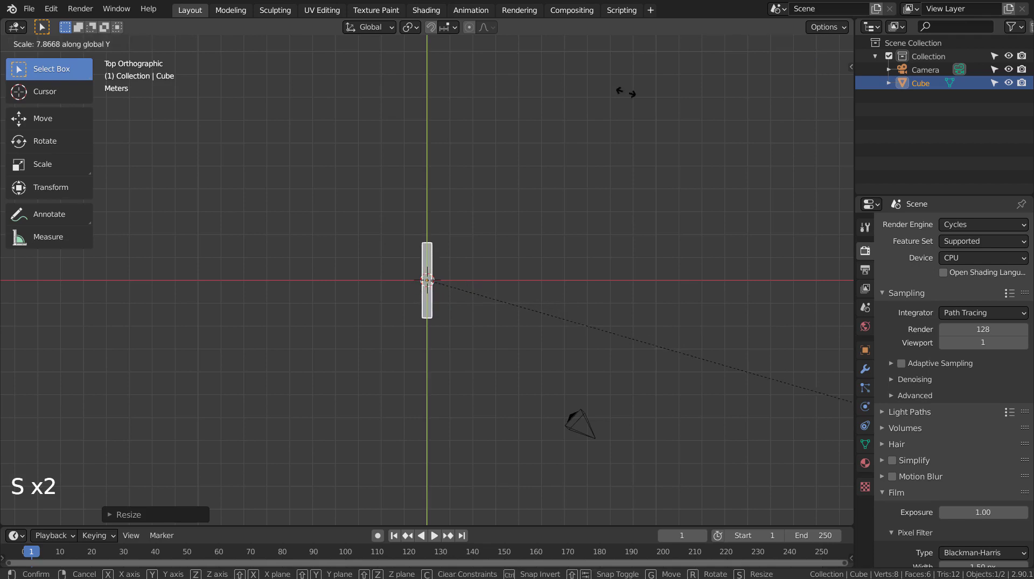
pyautogui.click(50, 186)
# Move all of the bar's geometry 4 m along Y in Edit Mode, leaving the origin at the centre, and return to Object Mode
pyautogui.press('Tab')
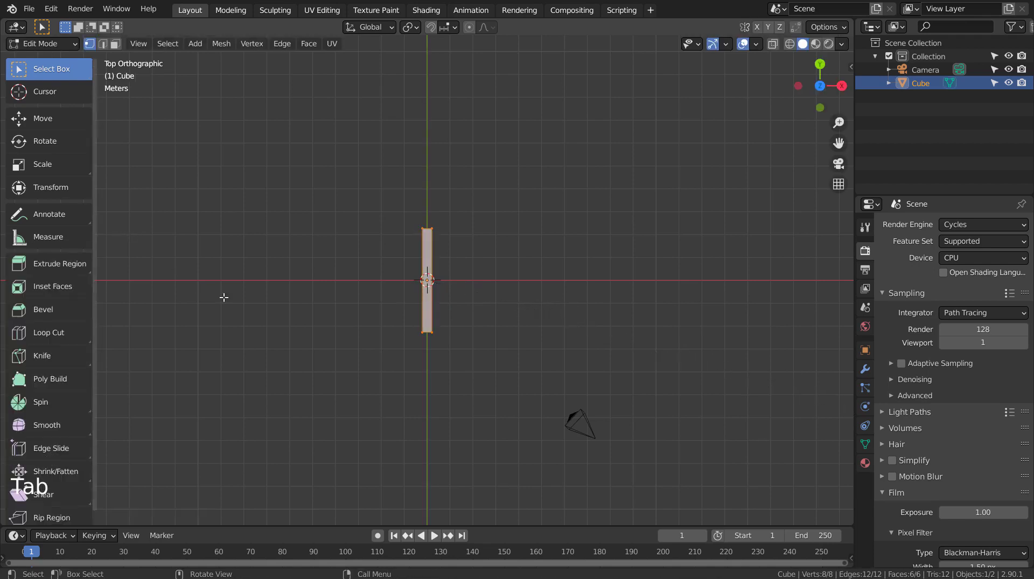
pyautogui.press('g')
pyautogui.press('z')
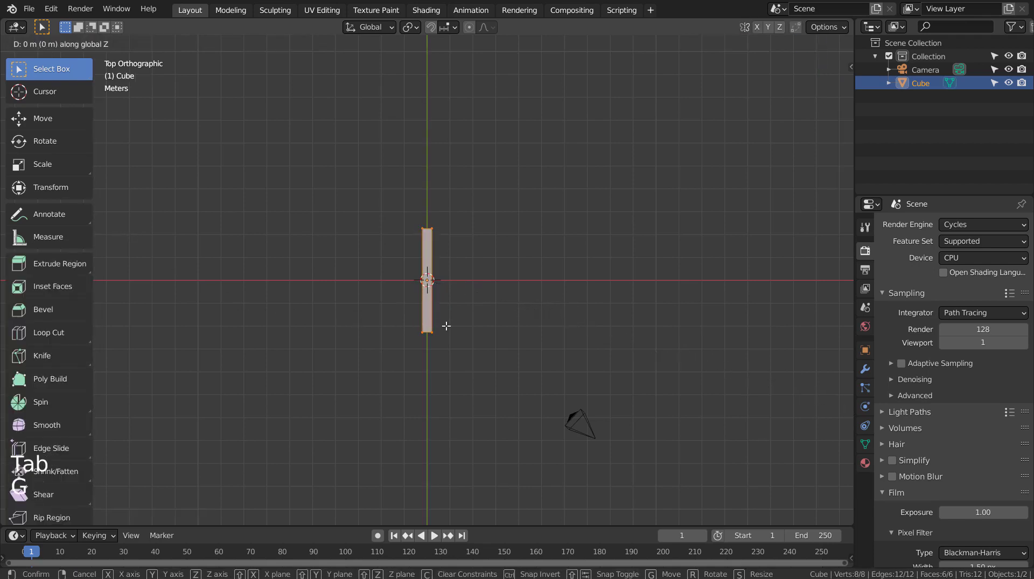
pyautogui.press('y')
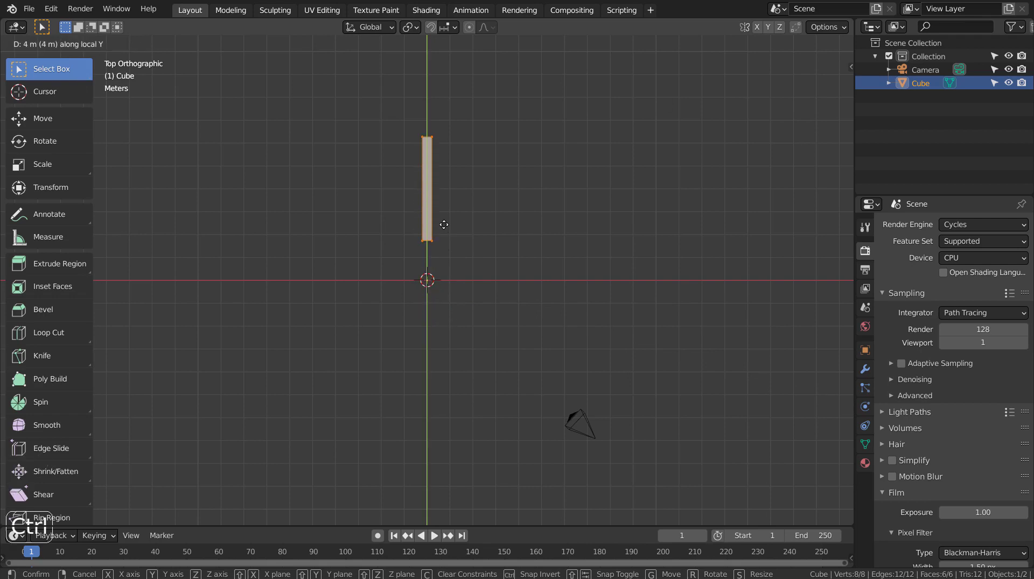
pyautogui.click(444, 239)
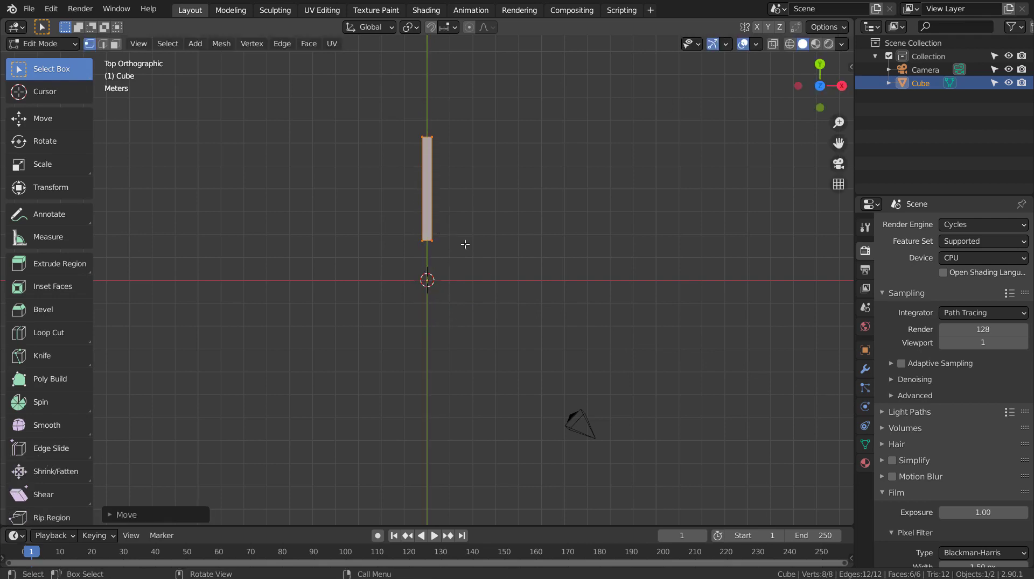
pyautogui.press('Tab')
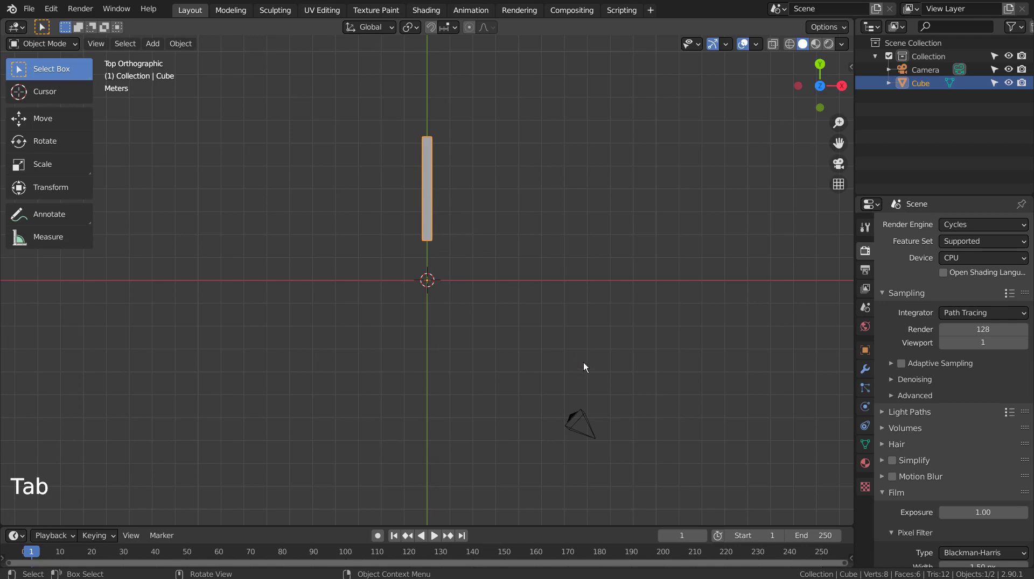
# Add an Array modifier to the bar
pyautogui.moveTo(583, 364); pyautogui.dragTo(590, 300, button='middle')
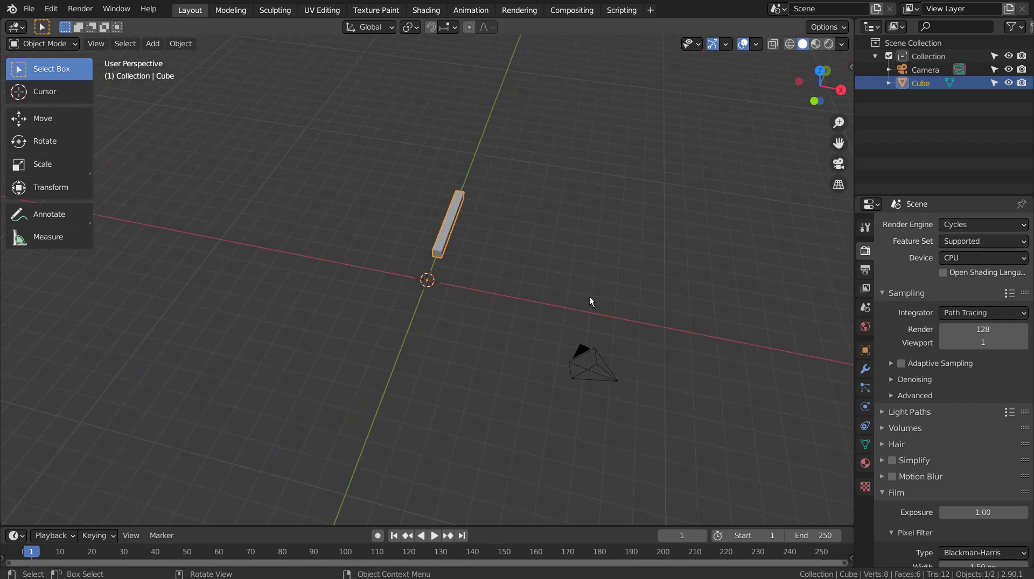
pyautogui.middleClick(589, 301)
pyautogui.click(865, 369)
pyautogui.click(915, 224)
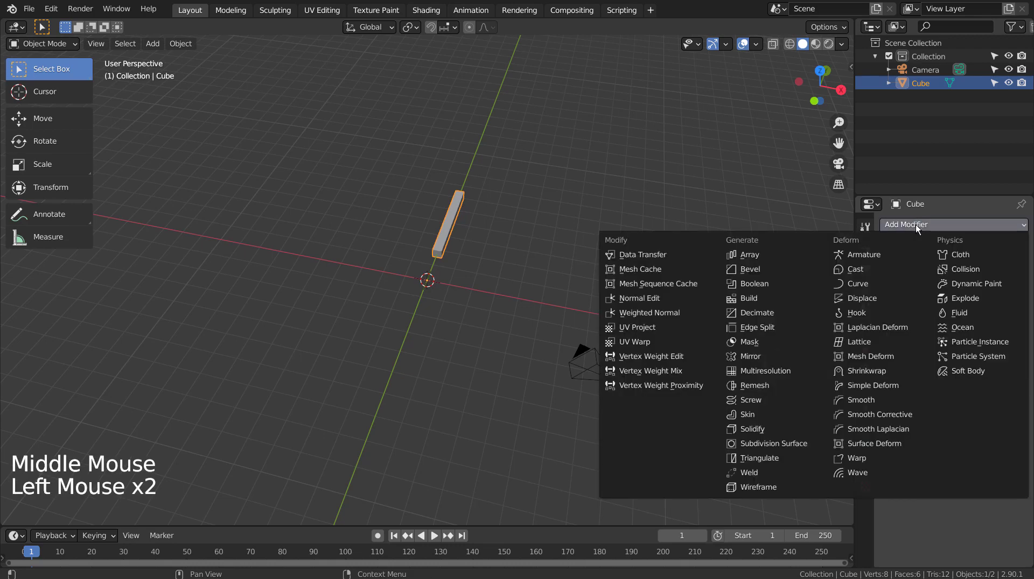
pyautogui.click(779, 254)
# Add a Plain Axes empty at the 3D cursor in the world centre
pyautogui.moveTo(677, 307); pyautogui.dragTo(685, 365, button='middle')
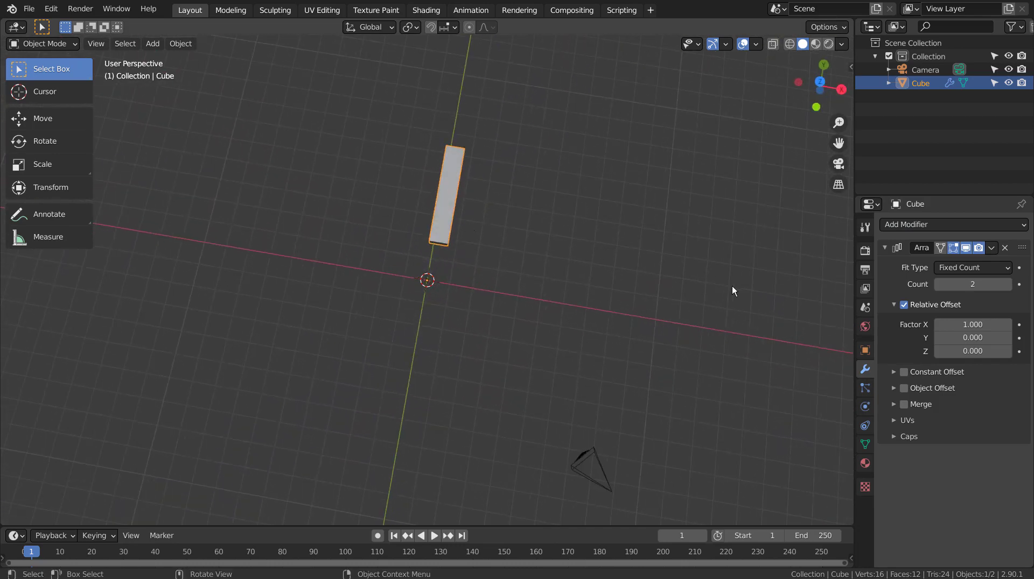
pyautogui.hotkey('shift', 'a')
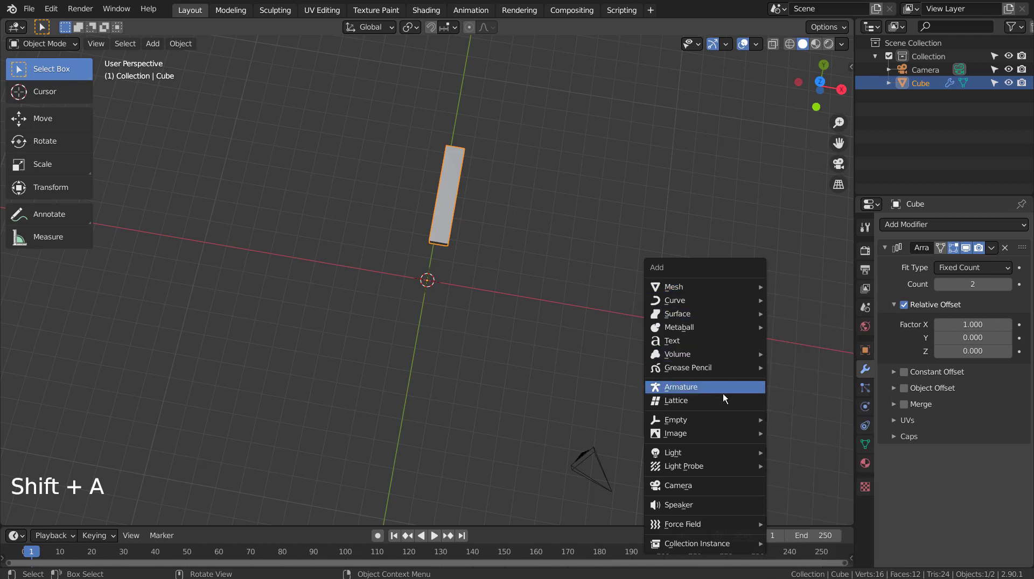
pyautogui.moveTo(733, 420)
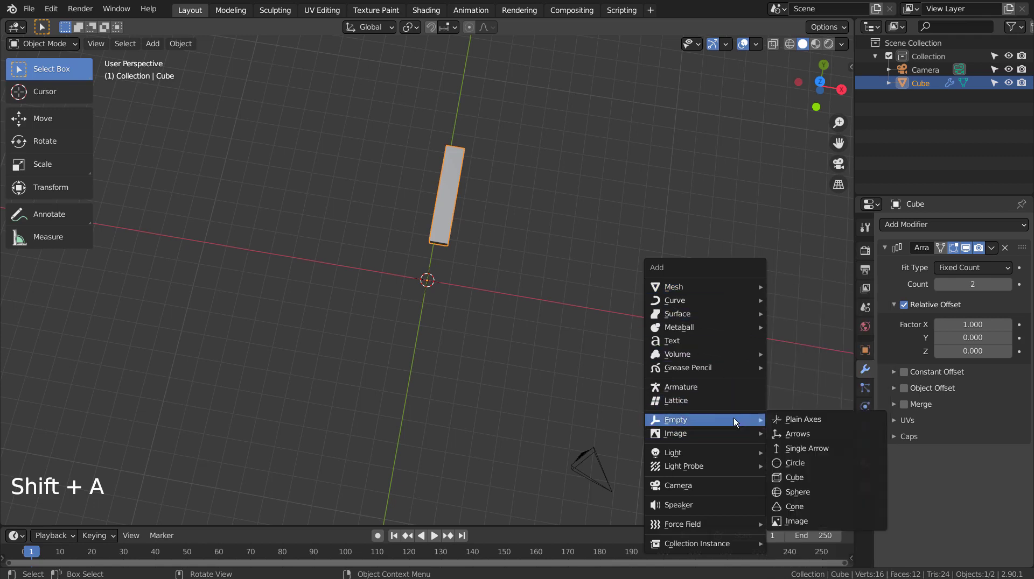
pyautogui.click(793, 421)
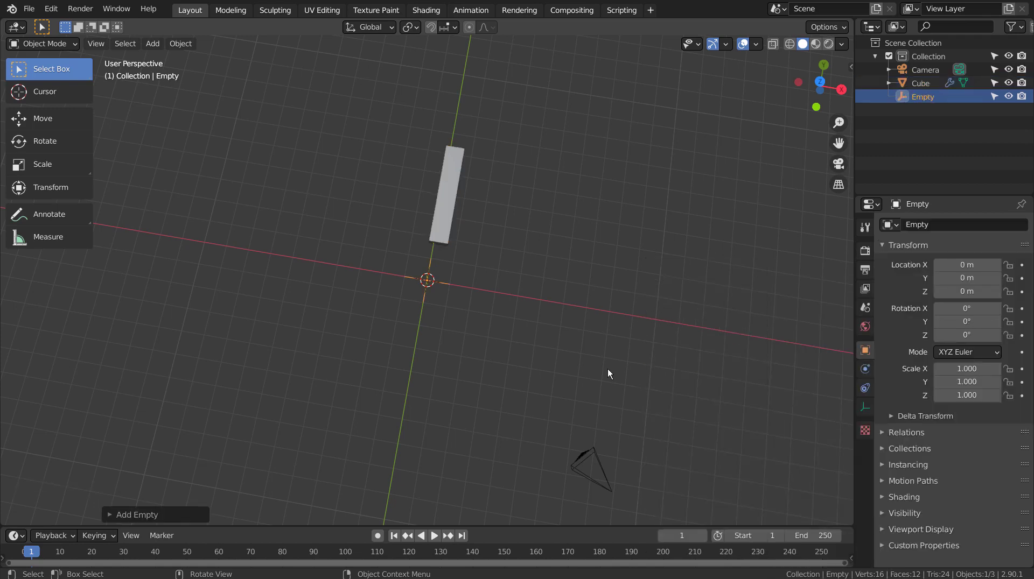
# Enable Object Offset in the bar's Array modifier and set Empty as the offset object
pyautogui.click(448, 230)
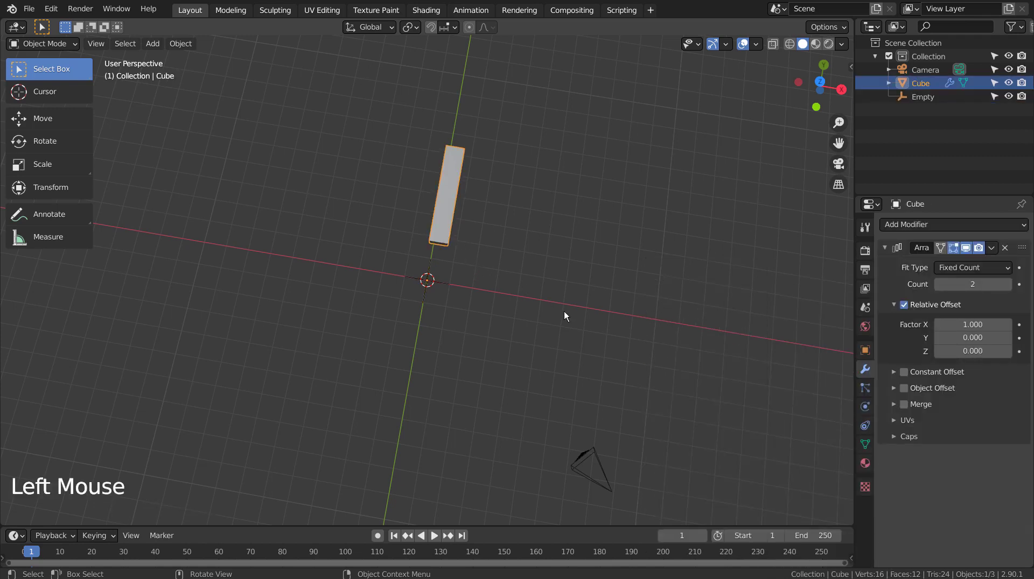
pyautogui.click(904, 389)
pyautogui.click(894, 389)
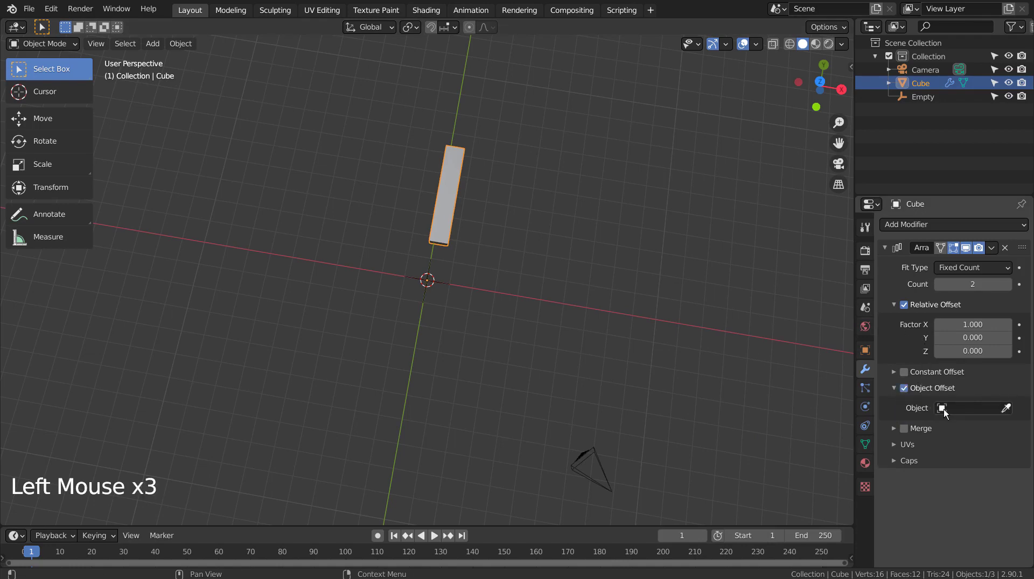
pyautogui.click(943, 409)
pyautogui.click(911, 438)
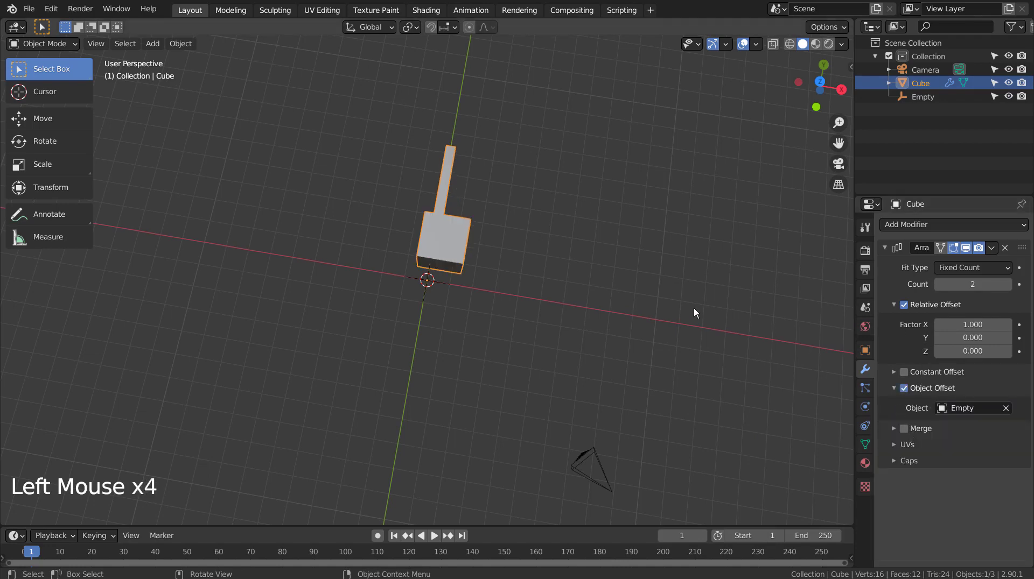
# Apply all transforms to the bar
pyautogui.moveTo(632, 323); pyautogui.dragTo(492, 271, button='middle')
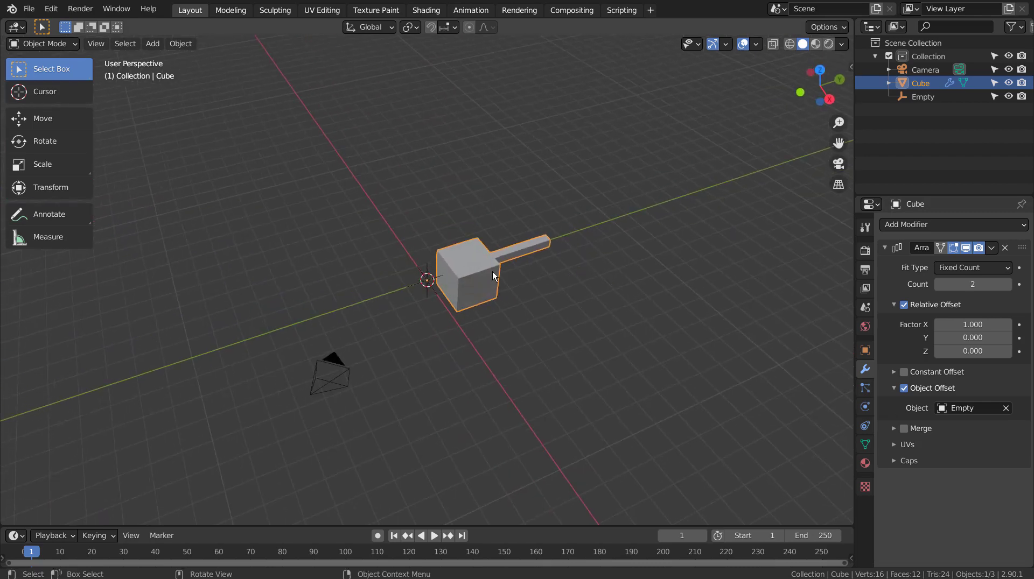
pyautogui.hotkey('ctrl', 'a')
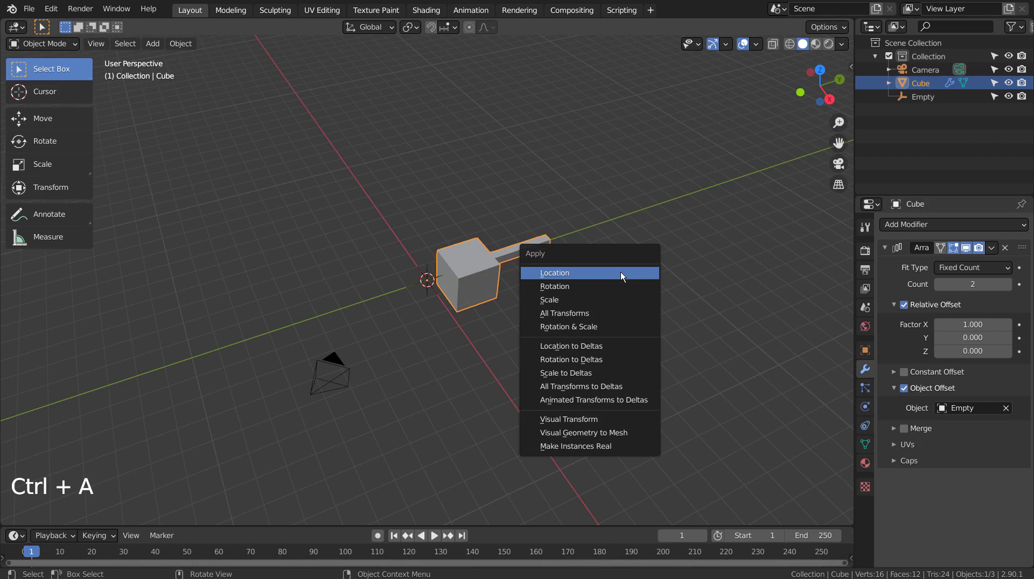
pyautogui.click(623, 314)
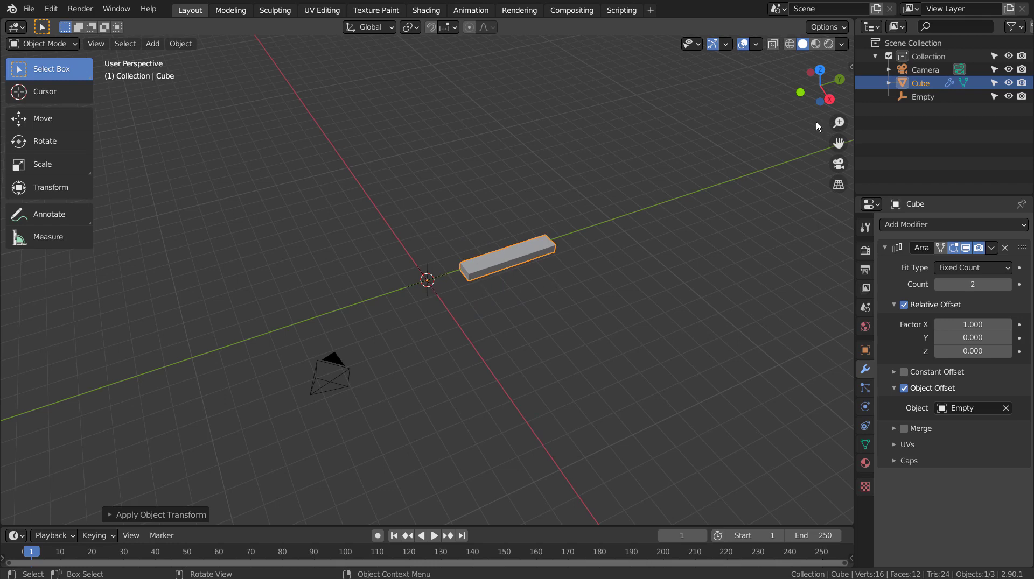
# Set the empty's Z rotation to -36°
pyautogui.click(931, 99)
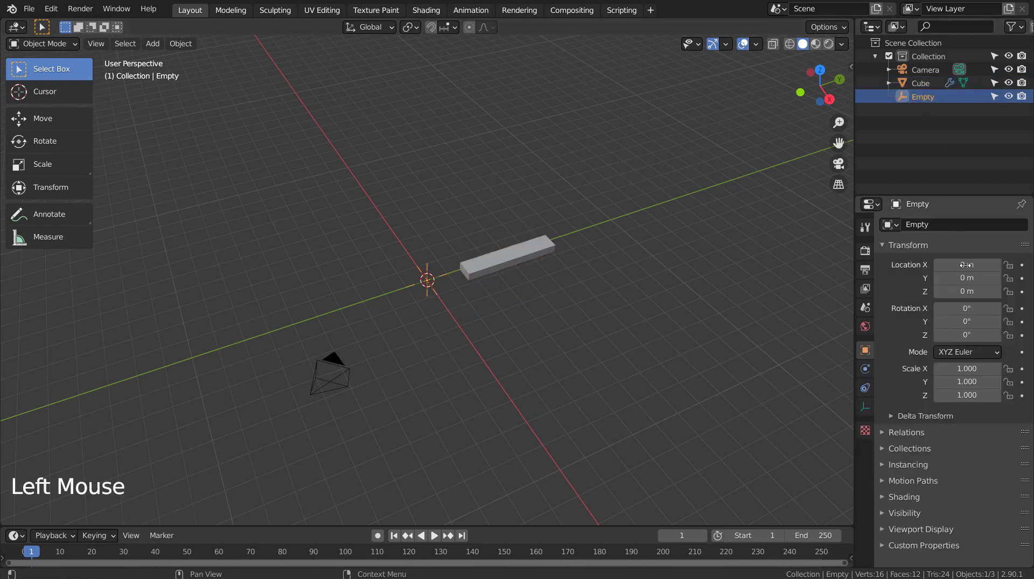
pyautogui.moveTo(964, 335)
pyautogui.mouseDown()
pyautogui.moveTo(975, 335)
pyautogui.moveTo(931, 335)
pyautogui.moveTo(973, 336)
pyautogui.moveTo(952, 335)
pyautogui.mouseUp()
pyautogui.click(964, 336)
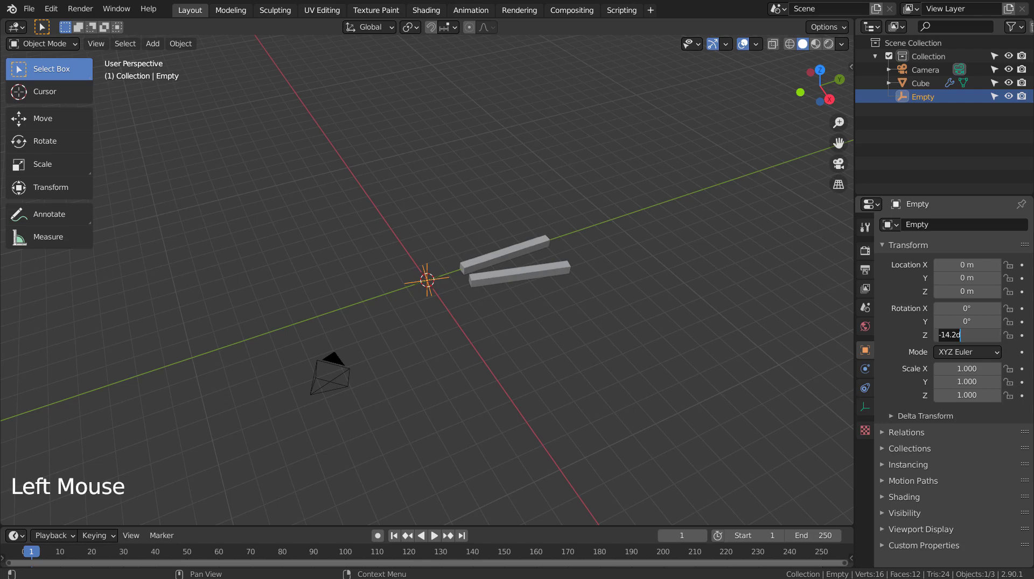
pyautogui.write('-36')
pyautogui.press('Return')
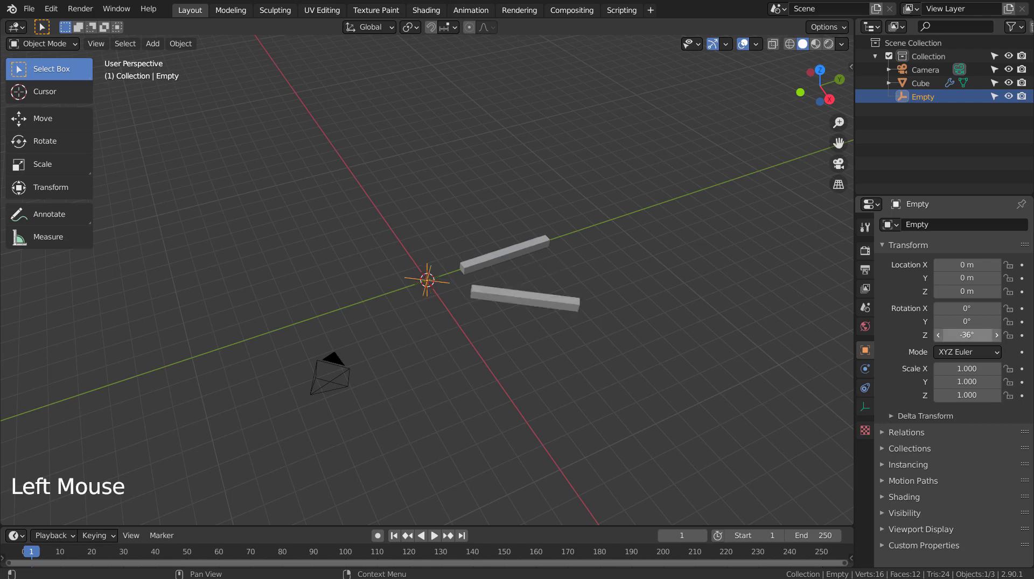
# Set the count of the bar's Array modifier to 10
pyautogui.press('KP_7')
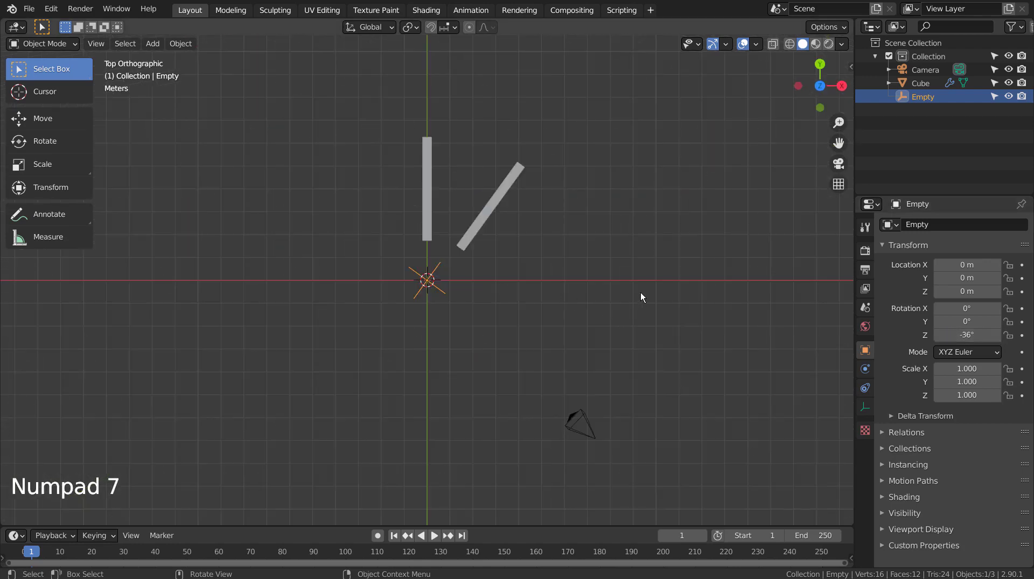
pyautogui.click(425, 175)
pyautogui.doubleClick(973, 285)
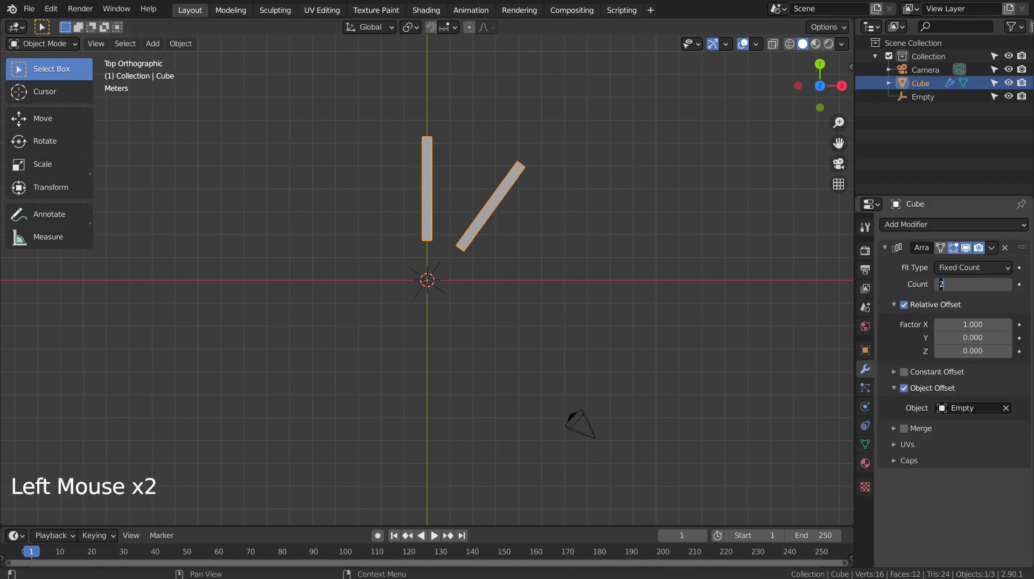
pyautogui.press('Return')
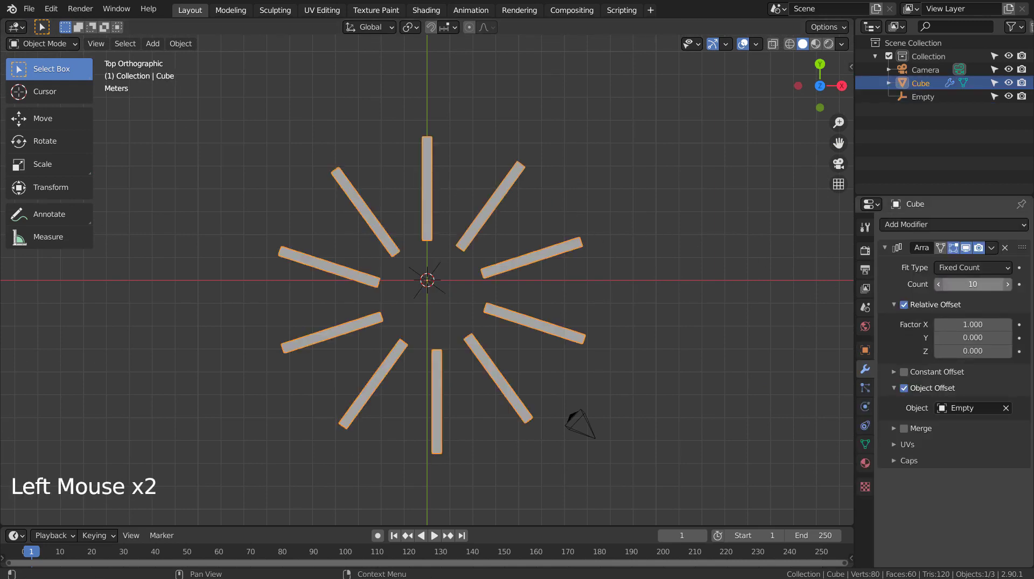
pyautogui.moveTo(973, 285)
pyautogui.mouseDown()
pyautogui.moveTo(962, 285)
pyautogui.moveTo(988, 288)
pyautogui.mouseUp()
pyautogui.click(988, 288)
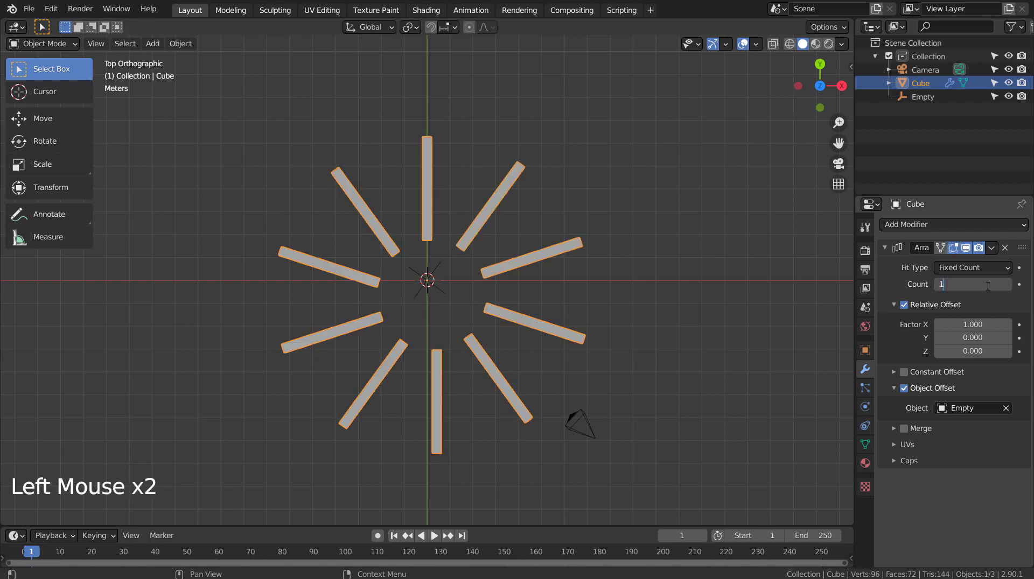
pyautogui.press('Return')
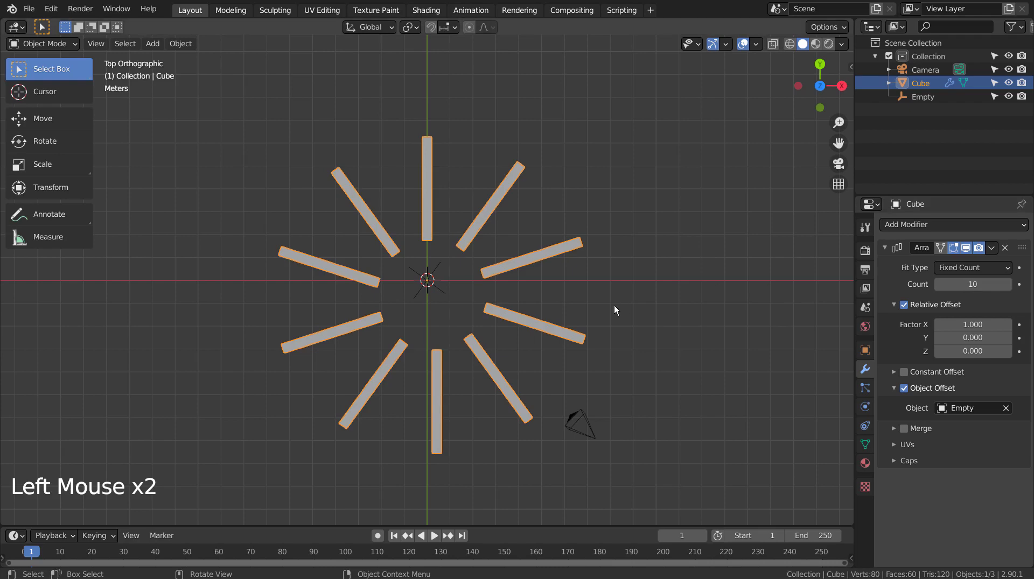
# Set the array's Relative Offset Factor X to 0 to centre the circle of bars on the world origin
pyautogui.moveTo(666, 382); pyautogui.dragTo(754, 352, button='middle')
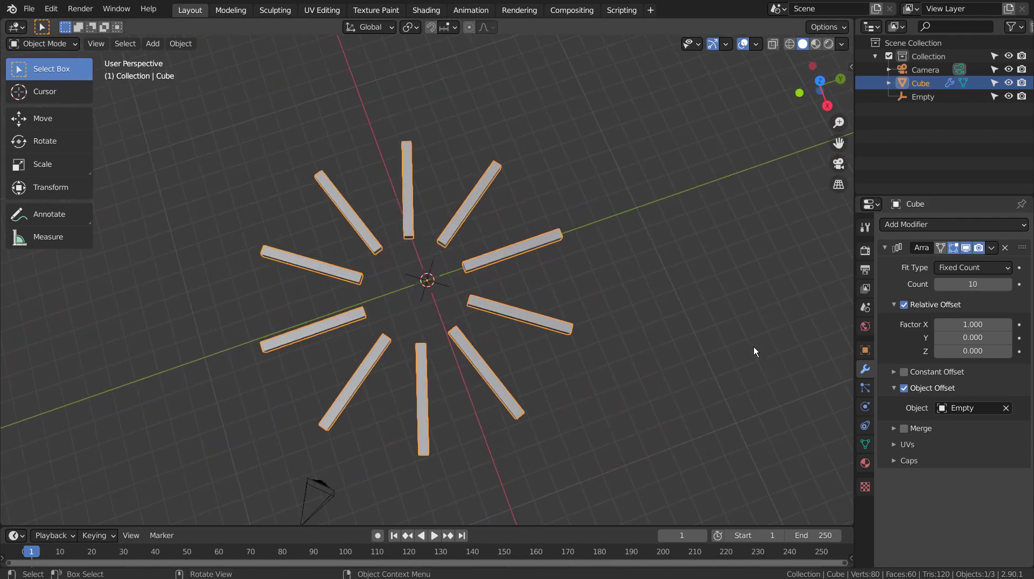
pyautogui.click(489, 258)
pyautogui.press('KP_7')
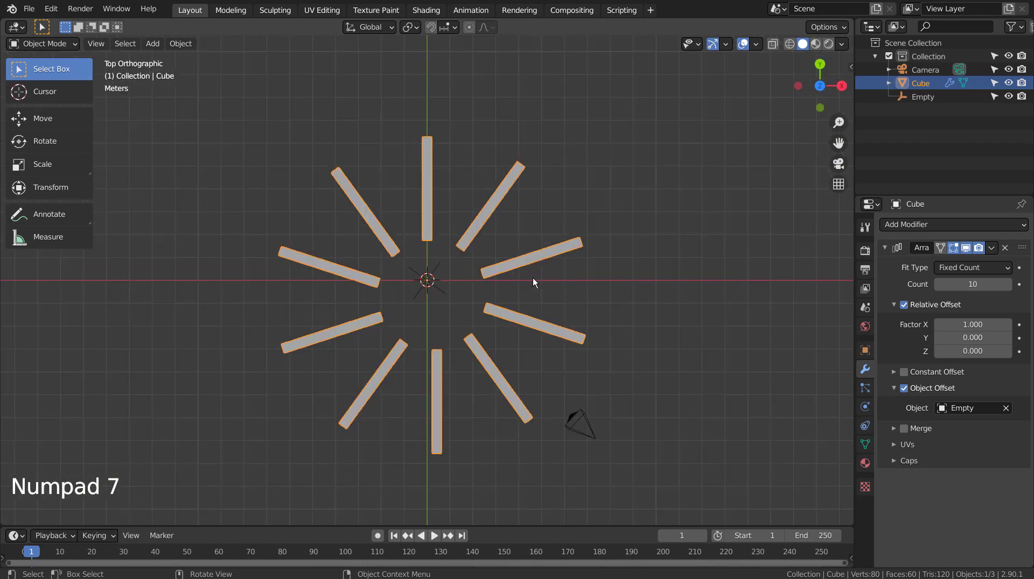
pyautogui.moveTo(971, 323); pyautogui.dragTo(946, 323)
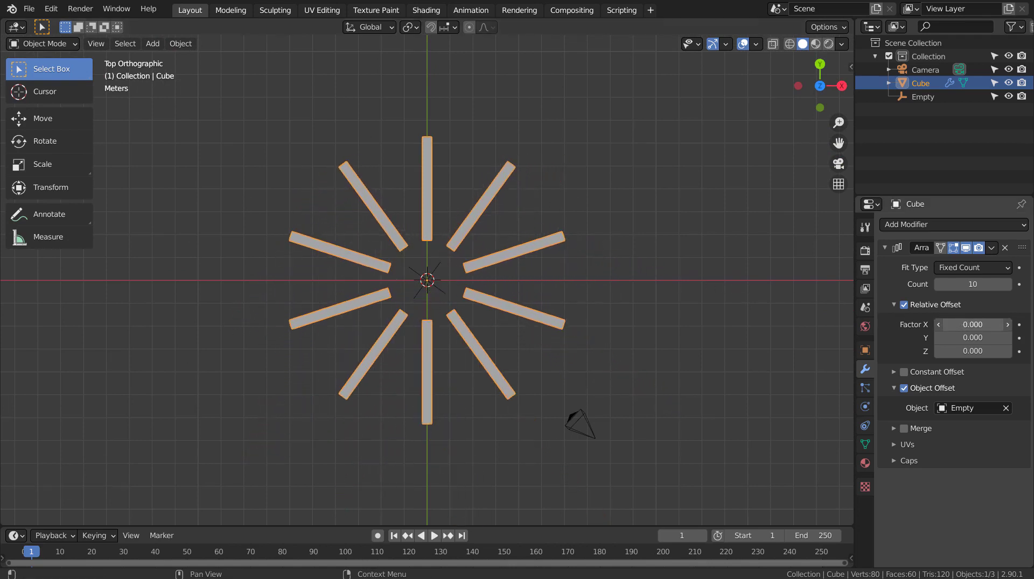
pyautogui.click(963, 325)
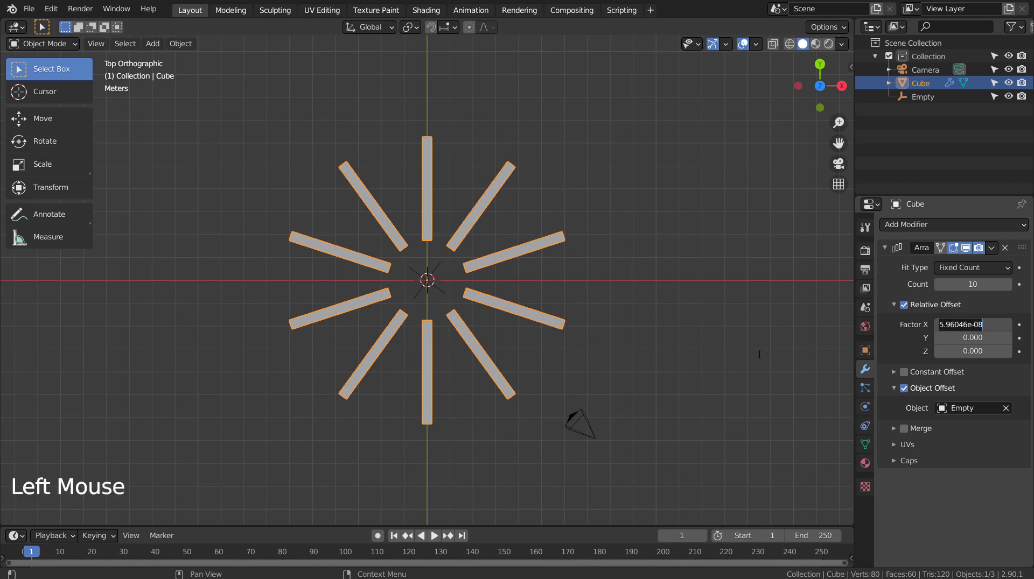
pyautogui.press('Return')
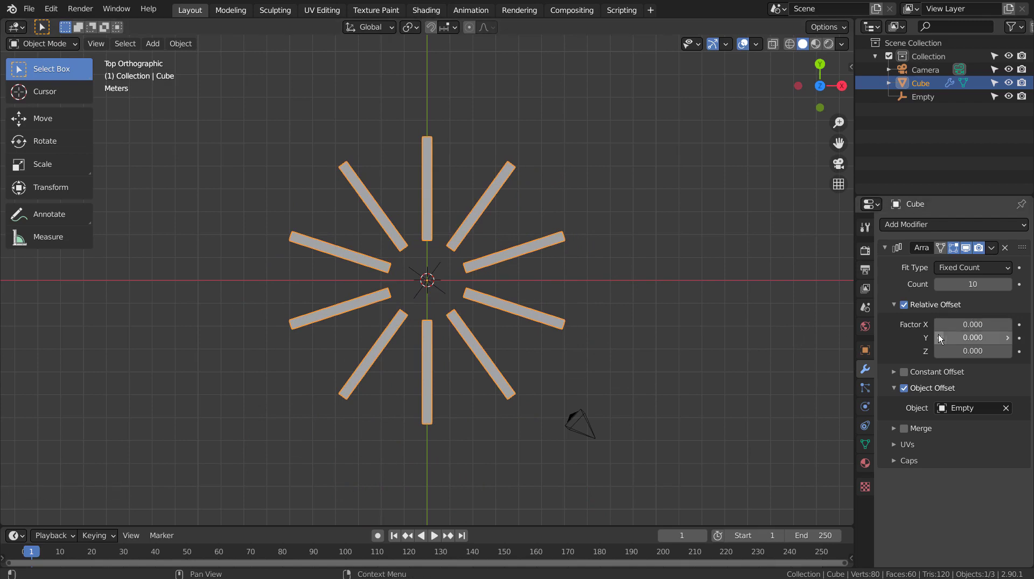
# Set the array's Relative Offset factors to X 4.1, Y 0.8 and Z 2.6 to form a rising spiral
pyautogui.moveTo(943, 325); pyautogui.dragTo(968, 325)
pyautogui.moveTo(639, 307); pyautogui.dragTo(594, 201, button='middle')
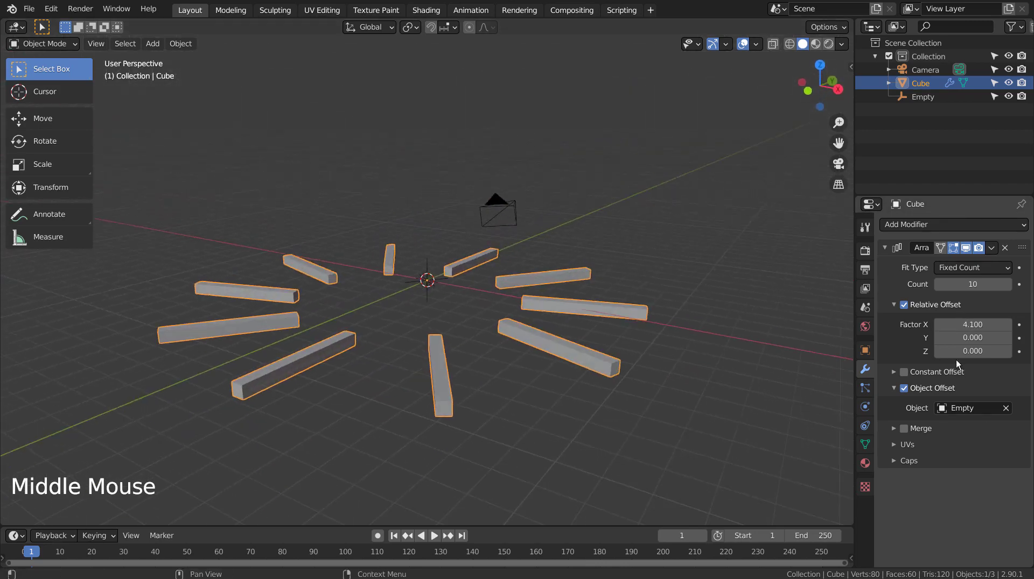
pyautogui.moveTo(956, 351)
pyautogui.mouseDown()
pyautogui.moveTo(981, 351)
pyautogui.moveTo(965, 351)
pyautogui.mouseUp()
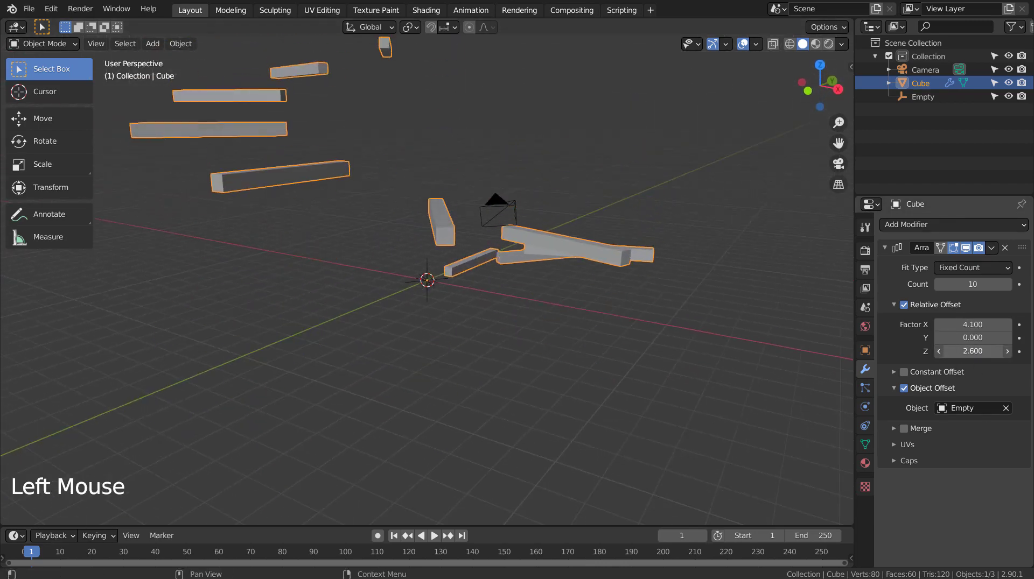
pyautogui.moveTo(635, 319); pyautogui.dragTo(1023, 365, button='middle')
pyautogui.scroll(-3, 597, 360)
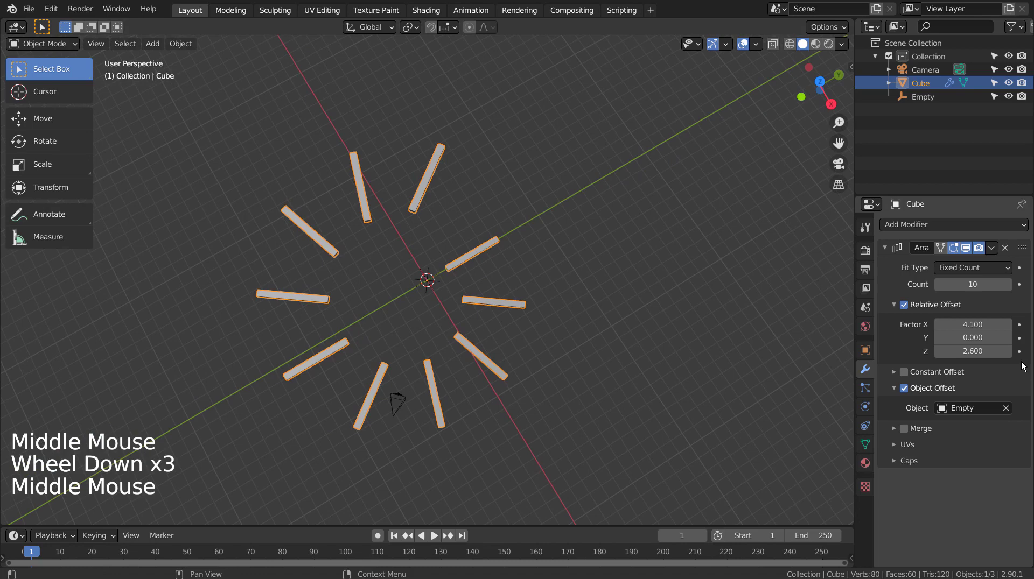
pyautogui.click(983, 329)
pyautogui.click(983, 339)
pyautogui.moveTo(983, 340)
pyautogui.mouseDown()
pyautogui.moveTo(1003, 339)
pyautogui.moveTo(980, 340)
pyautogui.moveTo(1003, 340)
pyautogui.moveTo(993, 340)
pyautogui.mouseUp()
pyautogui.moveTo(741, 399); pyautogui.dragTo(700, 310, button='middle')
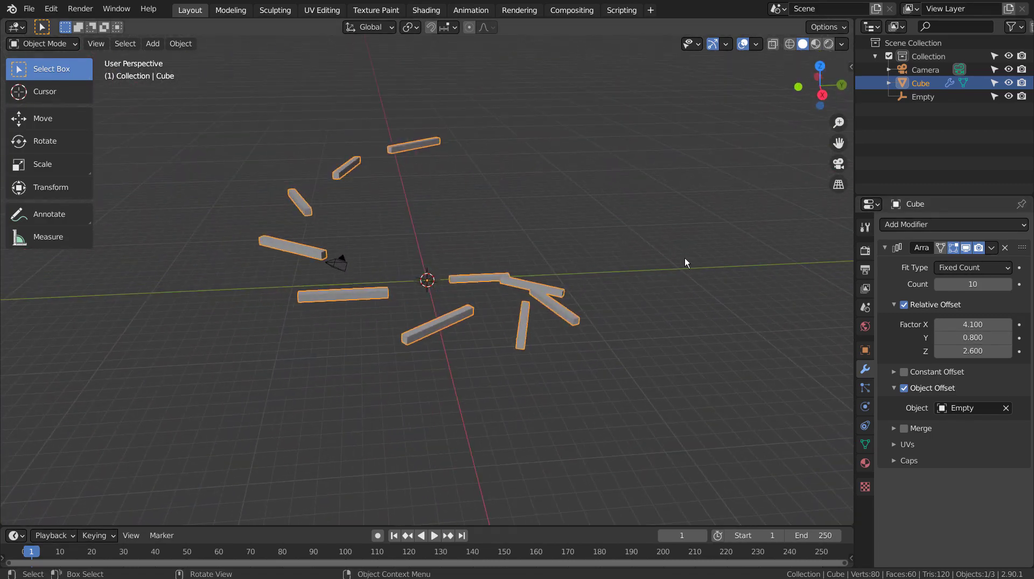
pyautogui.moveTo(684, 258); pyautogui.dragTo(696, 312, button='middle')
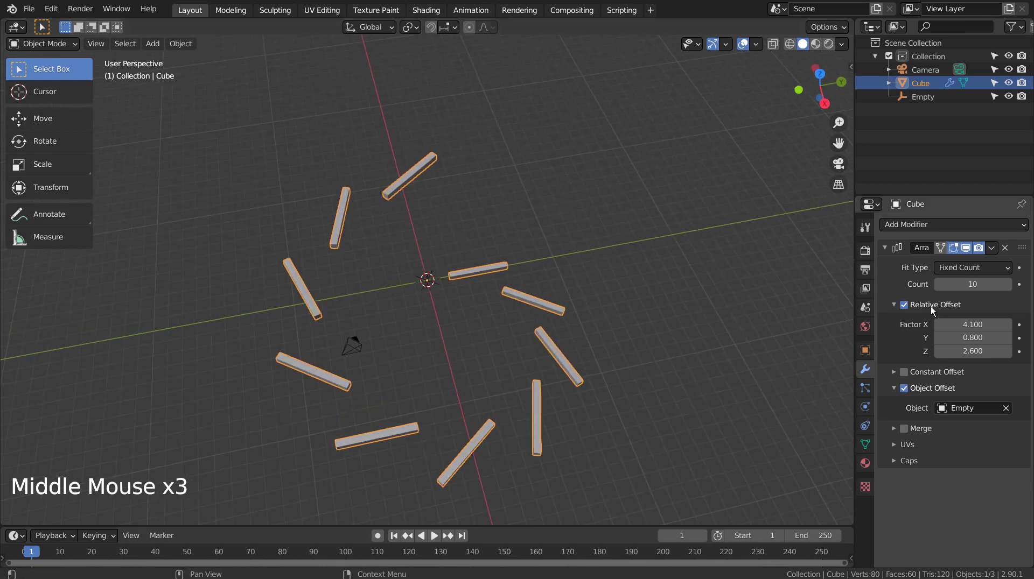
# Set the array's count to 100
pyautogui.click(973, 284)
pyautogui.write('100')
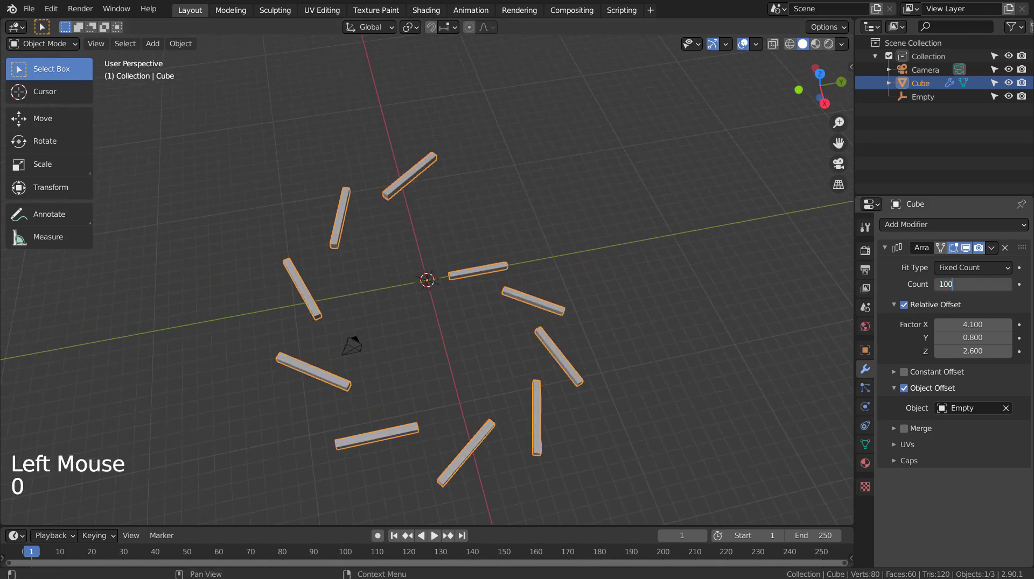
pyautogui.press('Return')
pyautogui.moveTo(738, 284); pyautogui.dragTo(657, 224, button='middle')
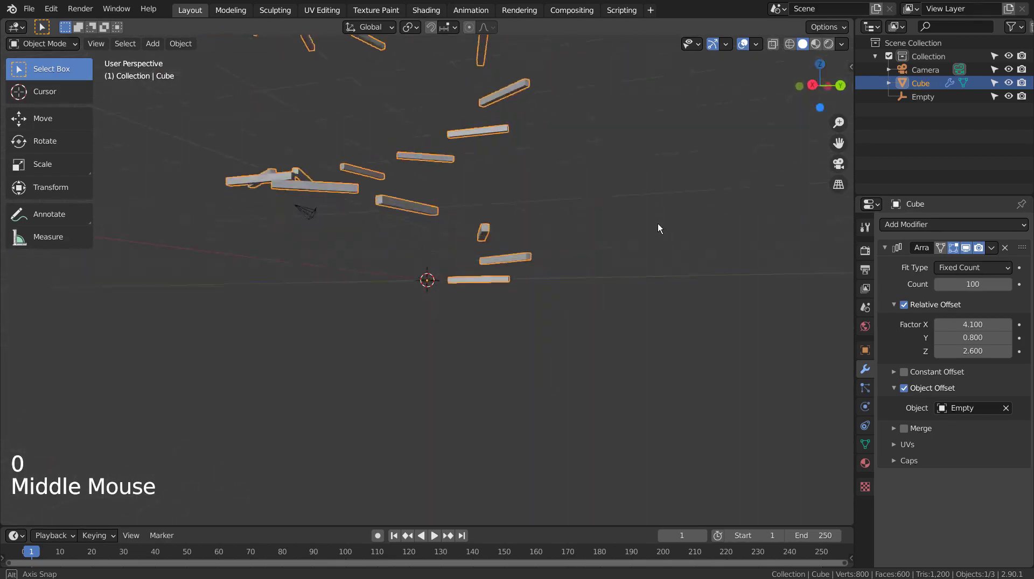
pyautogui.scroll(-3, 657, 224)
pyautogui.scroll(-4, 630, 172)
pyautogui.moveTo(630, 181); pyautogui.dragTo(667, 290, button='middle')
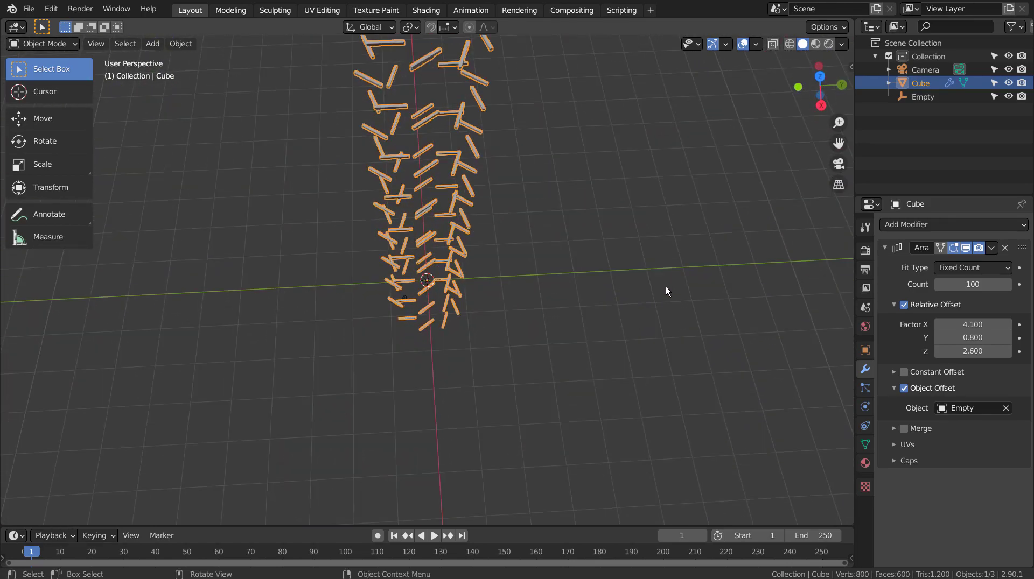
# Set the empty's X scale to 1.08 so the bars grow progressively along the array
pyautogui.click(930, 86)
pyautogui.click(910, 105)
pyautogui.click(931, 100)
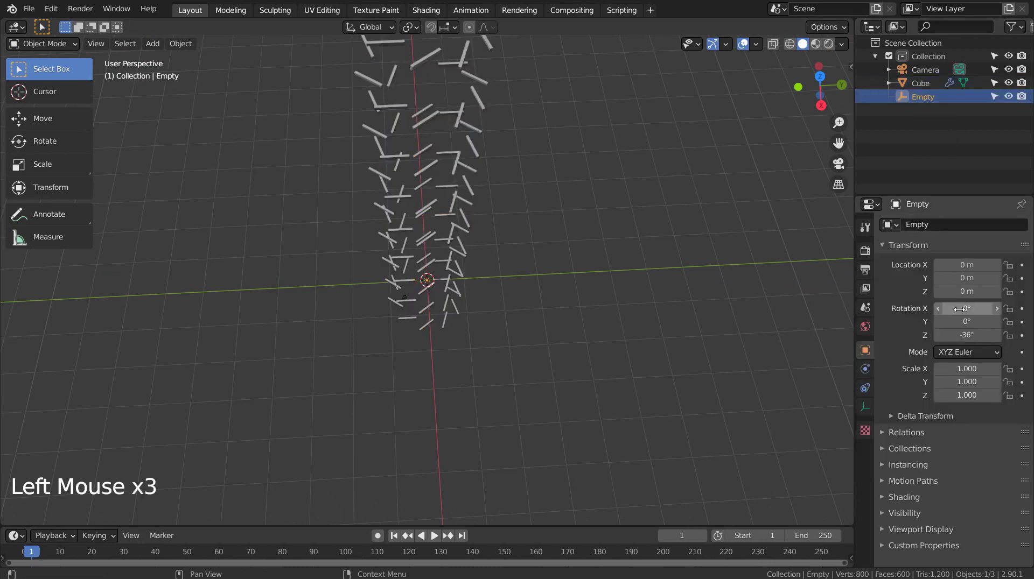
pyautogui.moveTo(966, 369); pyautogui.dragTo(971, 369)
# Set the viewport's clip end distance to 111111 m
pyautogui.moveTo(642, 299); pyautogui.dragTo(638, 338, button='middle')
pyautogui.scroll(-1, 638, 338)
pyautogui.scroll(-11, 637, 339)
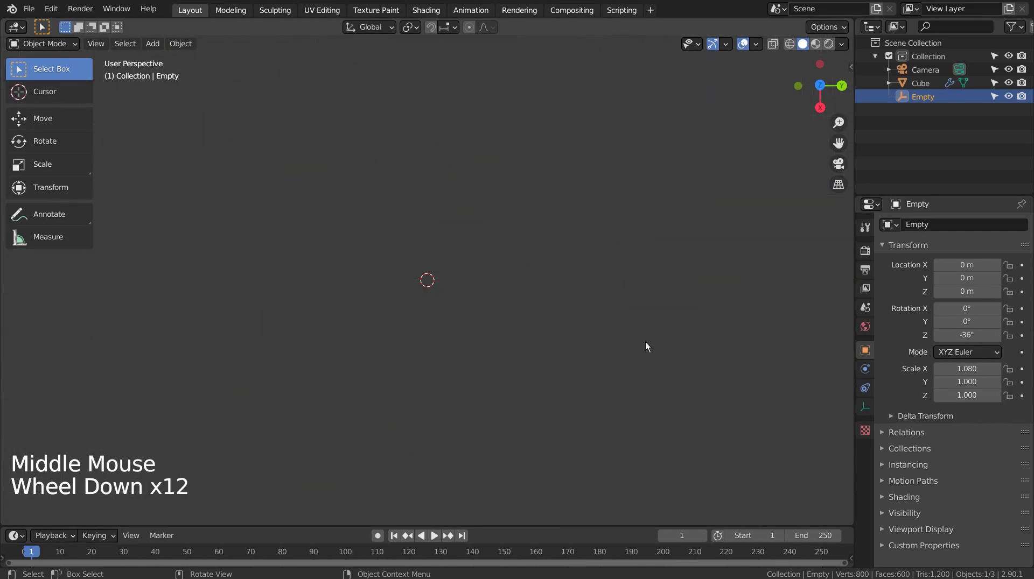
pyautogui.scroll(1, 645, 343)
pyautogui.scroll(1, 646, 347)
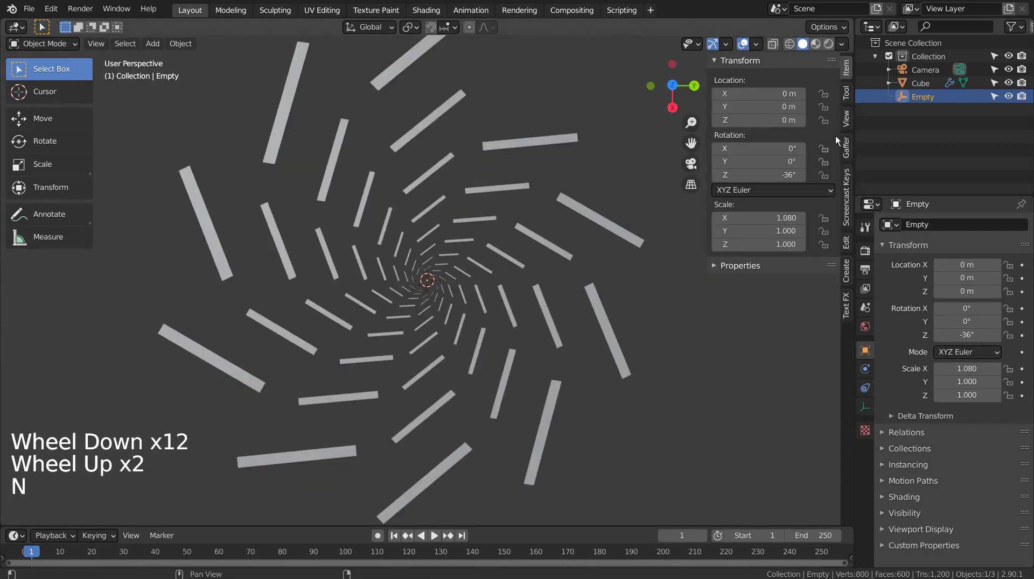
pyautogui.click(846, 118)
pyautogui.doubleClick(798, 95)
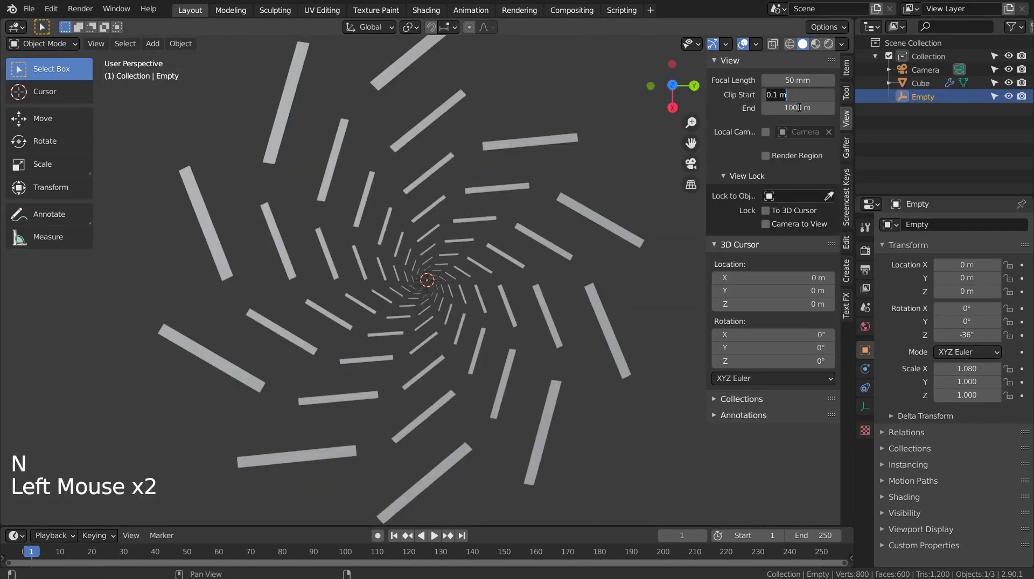
pyautogui.doubleClick(802, 110)
pyautogui.write('11111')
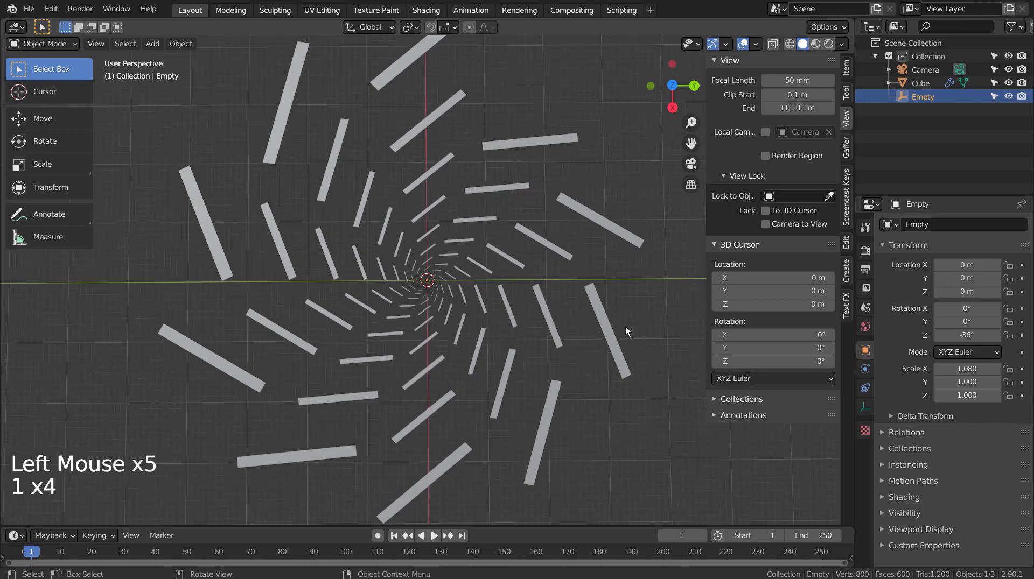
# Tilt the empty to about -17.9° in X and -1.8° in Y to bend the spiral array
pyautogui.moveTo(625, 326); pyautogui.dragTo(651, 249, button='middle')
pyautogui.scroll(-3, 595, 221)
pyautogui.scroll(3, 558, 341)
pyautogui.middleClick(603, 315)
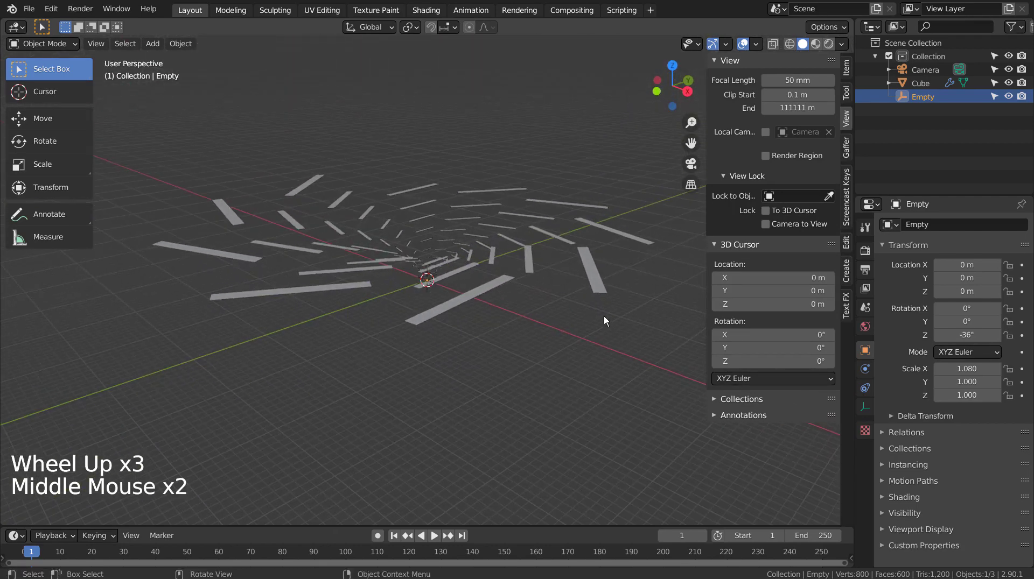
pyautogui.moveTo(602, 315)
pyautogui.mouseDown(button='middle')
pyautogui.moveTo(596, 301)
pyautogui.moveTo(598, 323)
pyautogui.mouseUp(button='middle')
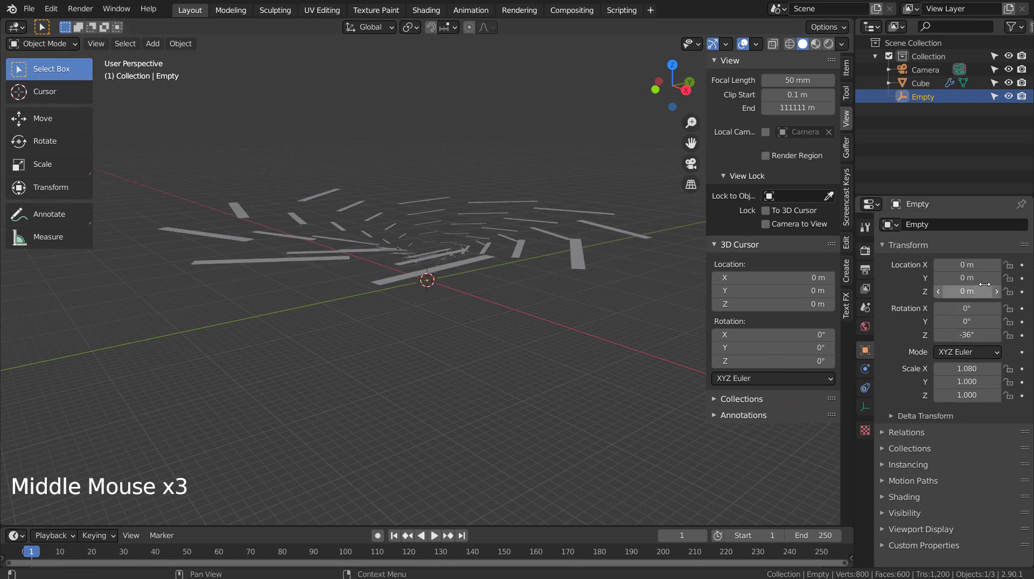
pyautogui.moveTo(969, 322); pyautogui.dragTo(897, 309)
pyautogui.moveTo(640, 247); pyautogui.dragTo(554, 284, button='middle')
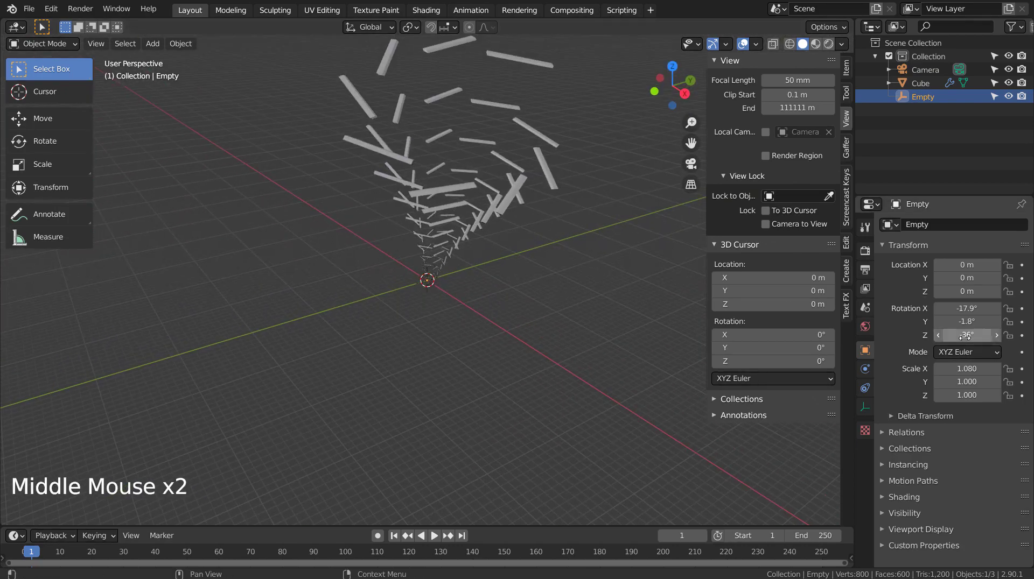
# Apply the Array modifier on the bar object
pyautogui.click(915, 84)
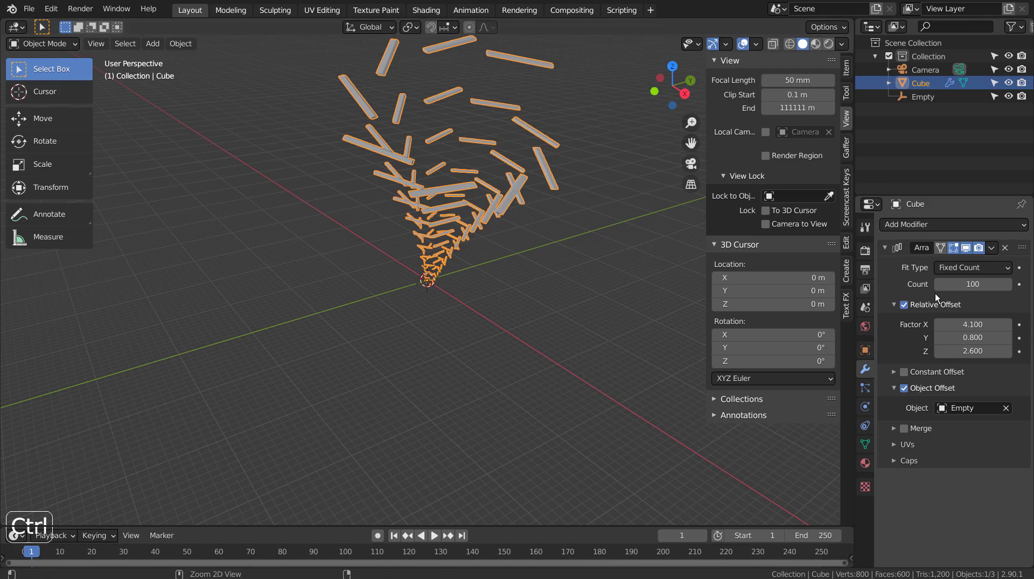
pyautogui.hotkey('ctrl', 'a')
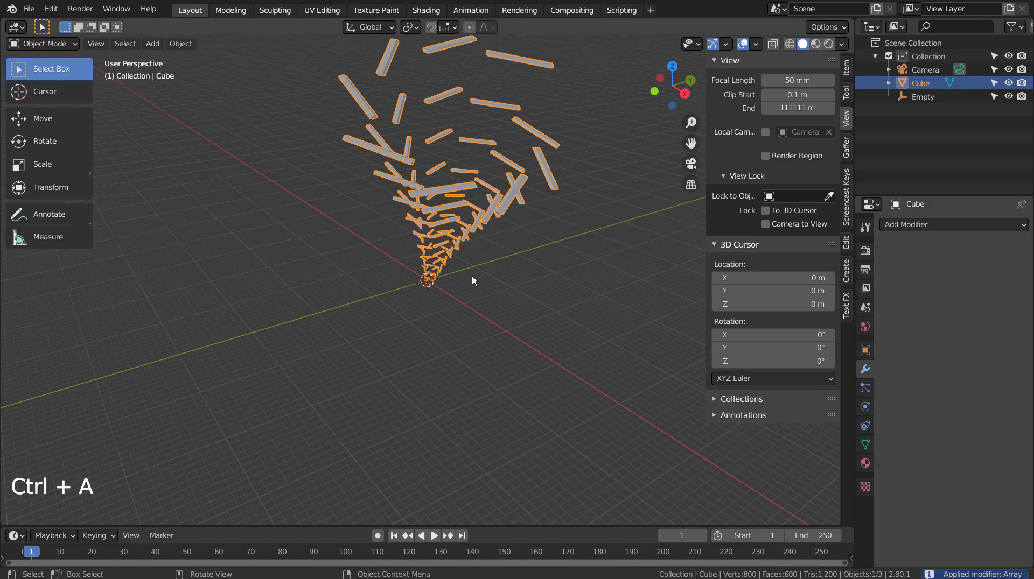
pyautogui.press('KP_1')
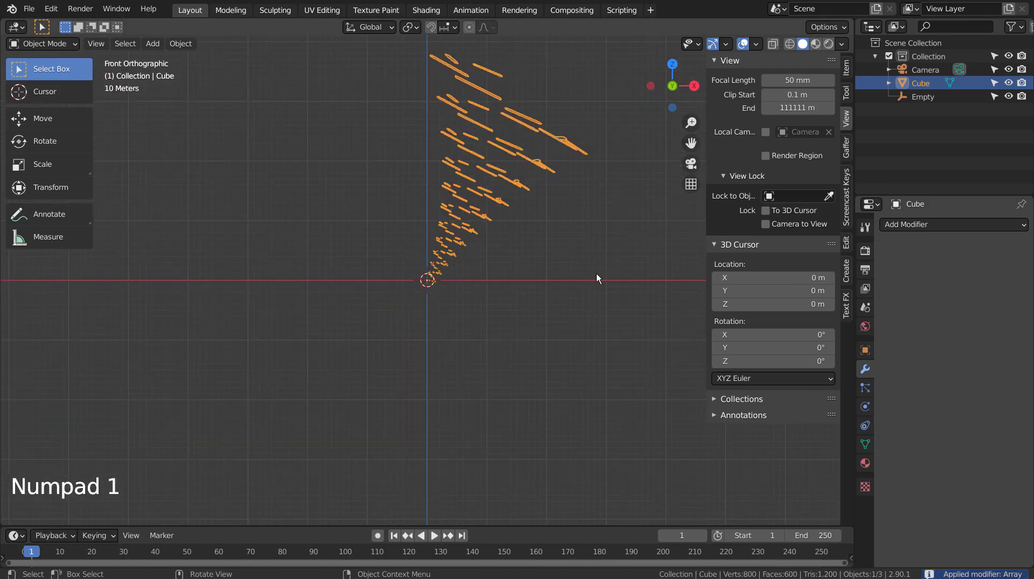
# Add a second Array modifier to the bars with the Empty as object offset and a relative X factor of 0
pyautogui.click(943, 227)
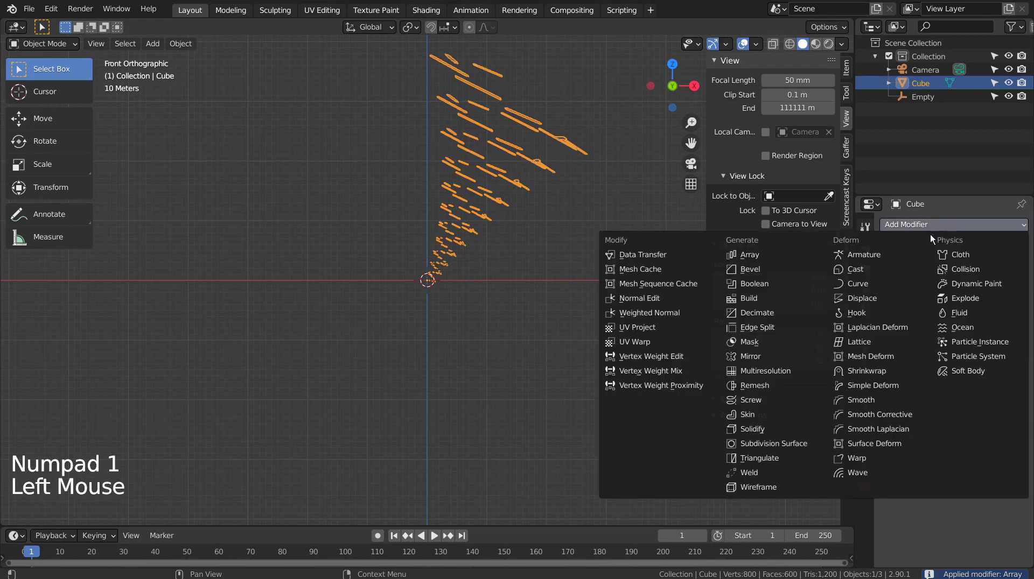
pyautogui.click(772, 250)
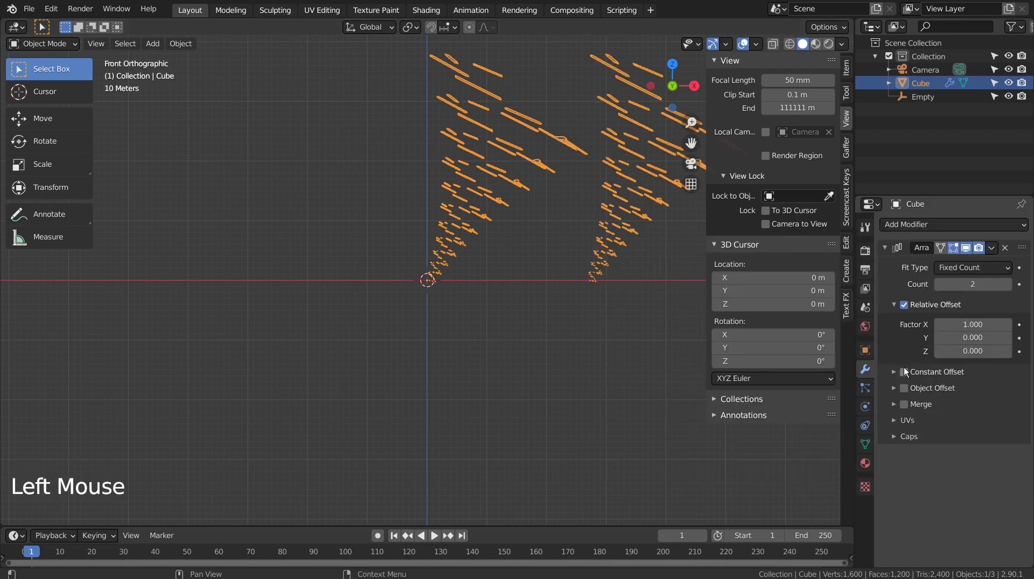
pyautogui.click(903, 390)
pyautogui.click(895, 390)
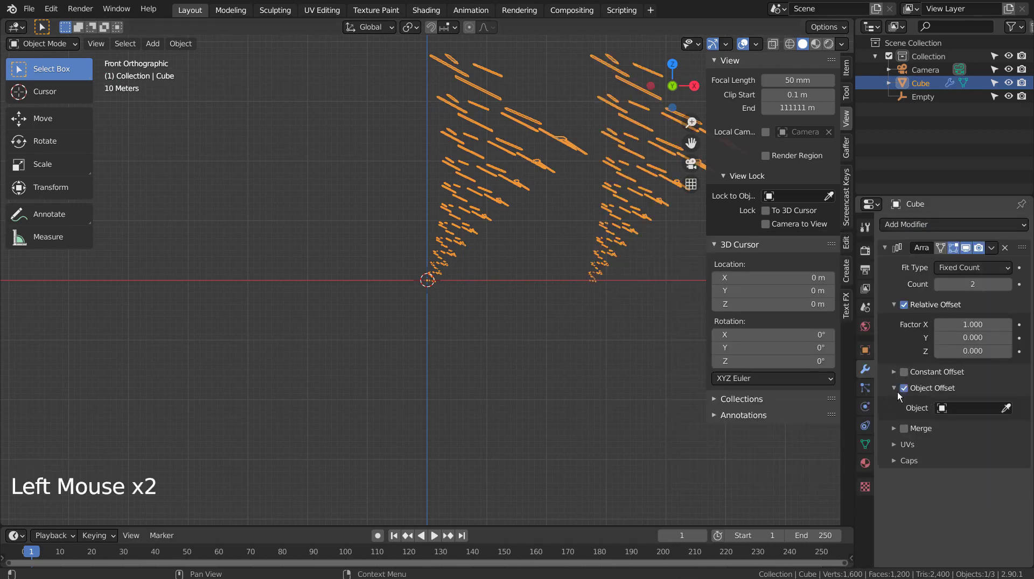
pyautogui.click(942, 410)
pyautogui.click(919, 443)
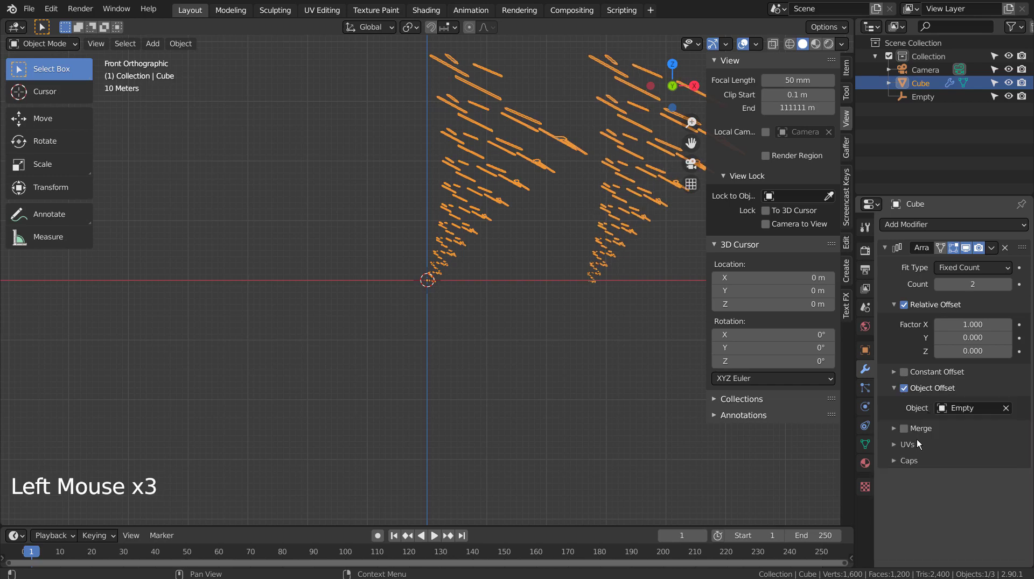
pyautogui.click(977, 326)
pyautogui.press('Return')
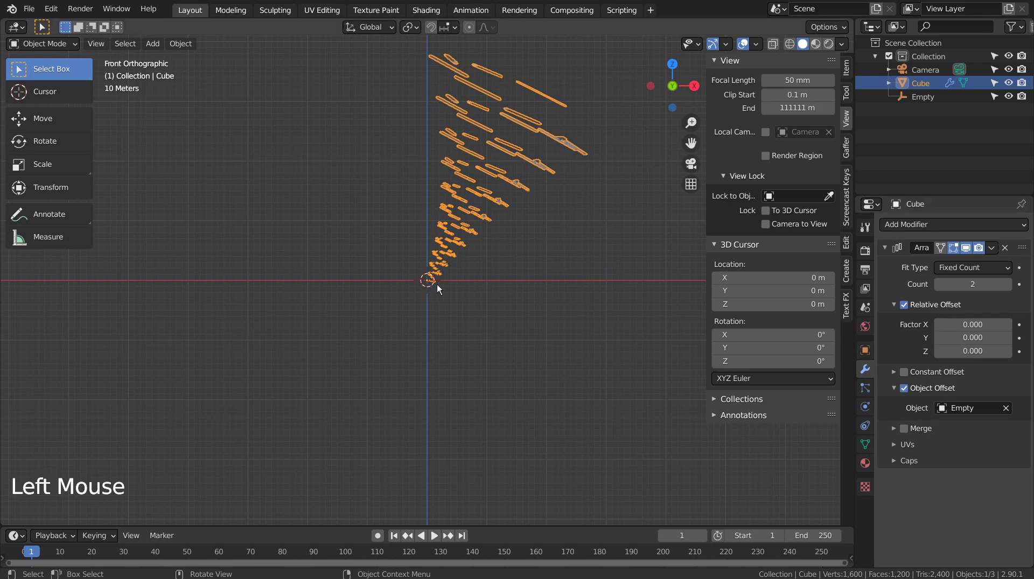
# Set the empty's rotation to 0° on all axes and its X and Y scale to 0
pyautogui.click(929, 98)
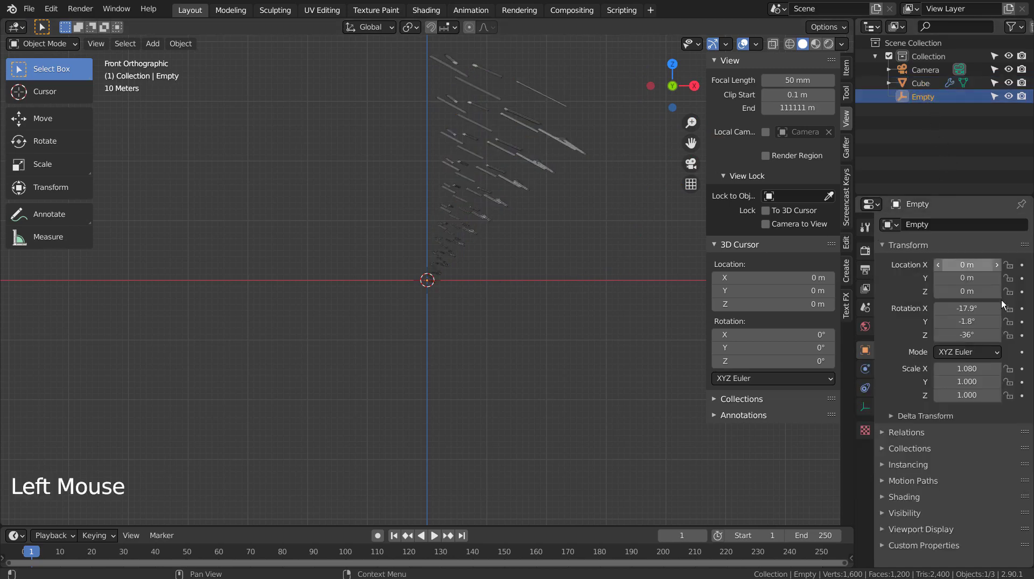
pyautogui.doubleClick(974, 308)
pyautogui.write('0')
pyautogui.press('Tab')
pyautogui.write('0')
pyautogui.press('Tab')
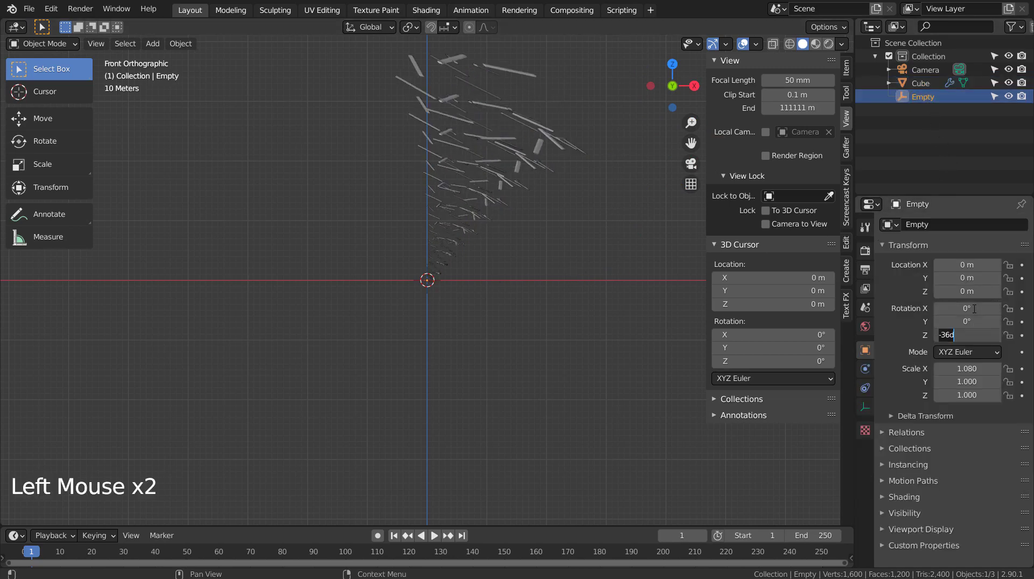
pyautogui.press('Tab')
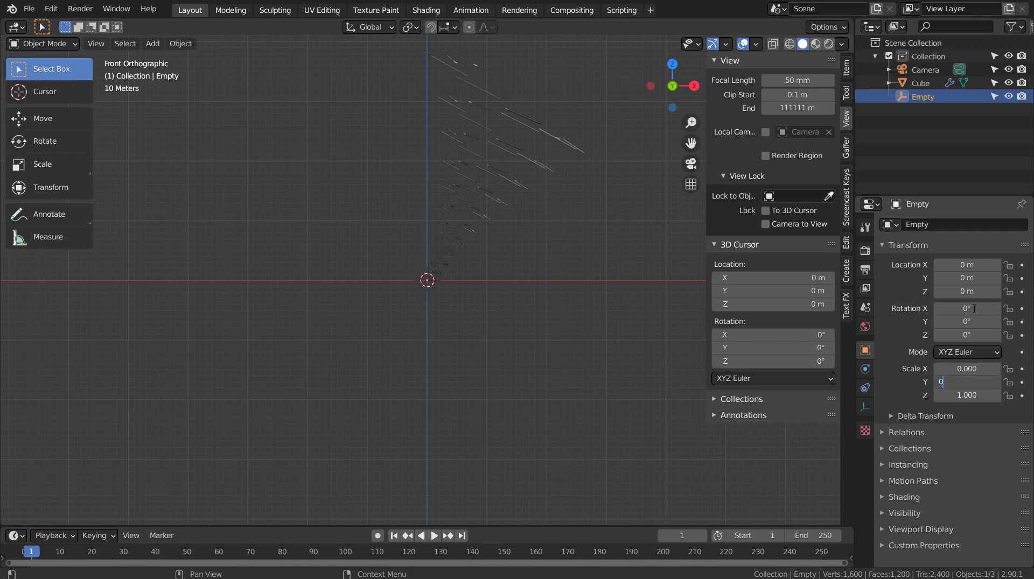
pyautogui.moveTo(971, 334); pyautogui.dragTo(980, 322)
pyautogui.hotkey('ctrl', 'z')
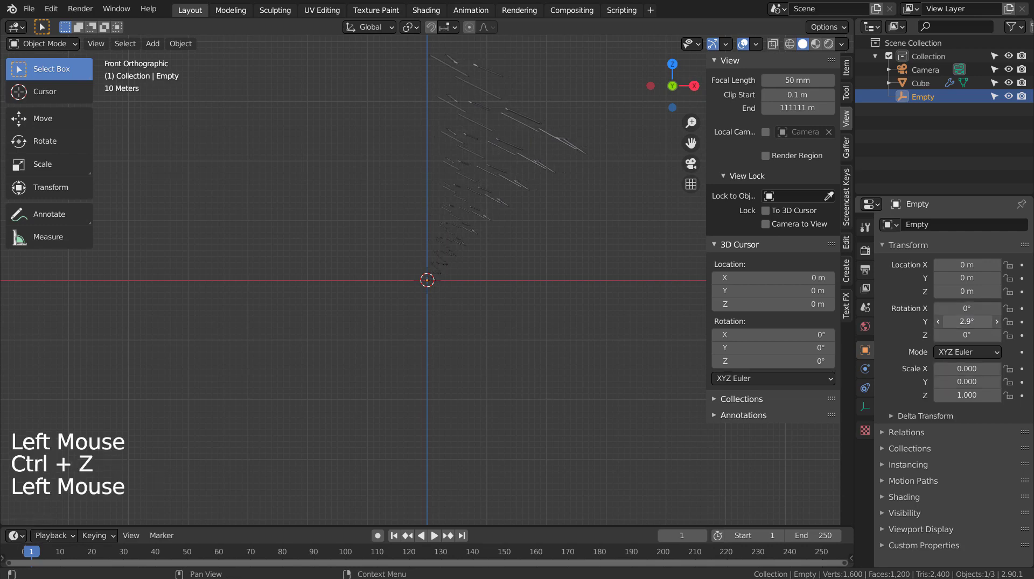
pyautogui.hotkey('ctrl', 'z')
pyautogui.click(966, 309)
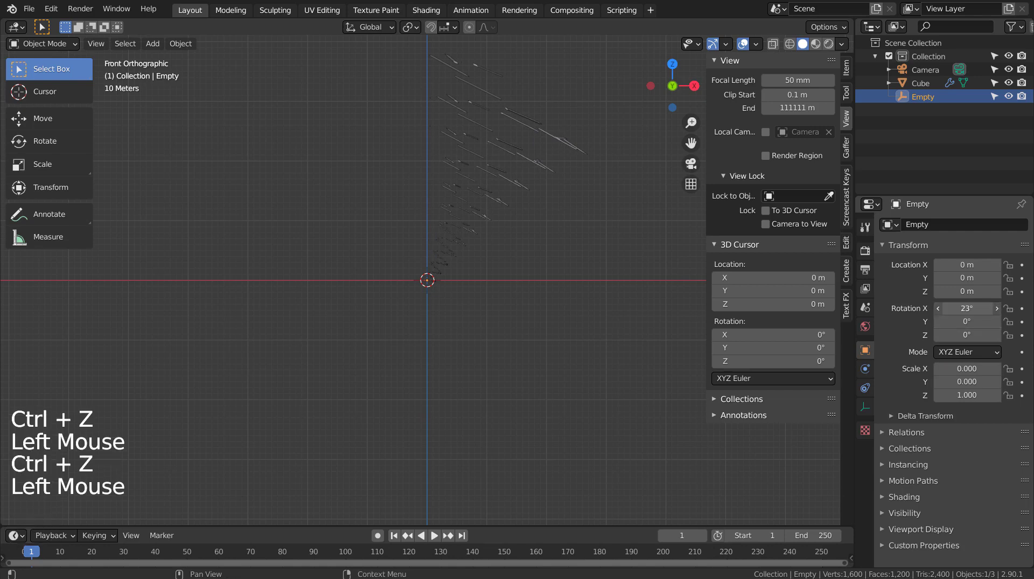
pyautogui.hotkey('ctrl', 'z')
# Set the empty's scale to 1 on all three axes
pyautogui.moveTo(611, 222); pyautogui.dragTo(557, 299, button='middle')
pyautogui.click(444, 209)
pyautogui.moveTo(444, 209); pyautogui.dragTo(601, 239, button='middle')
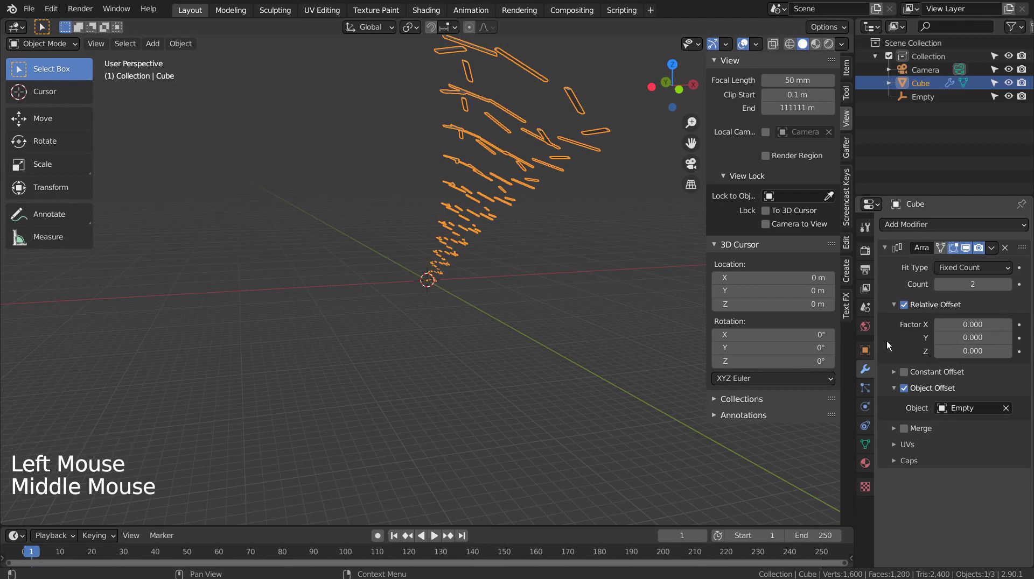
pyautogui.click(919, 97)
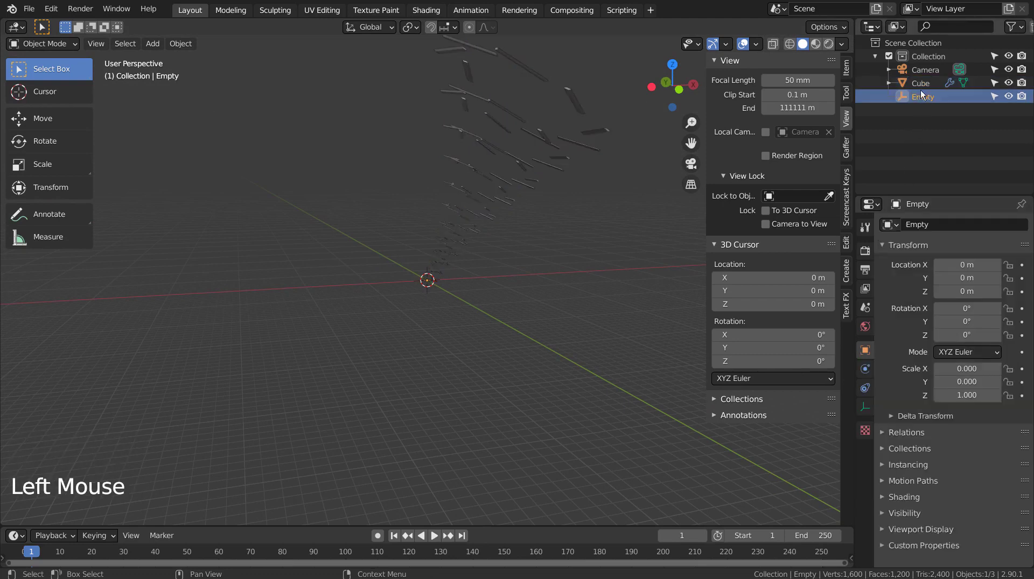
pyautogui.doubleClick(966, 395)
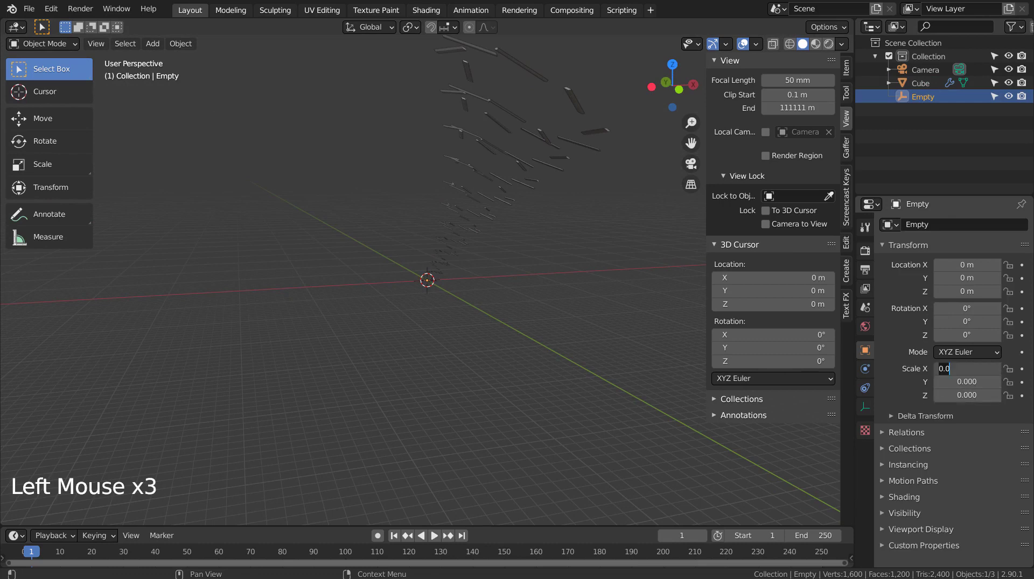
pyautogui.write('1')
pyautogui.press('Tab')
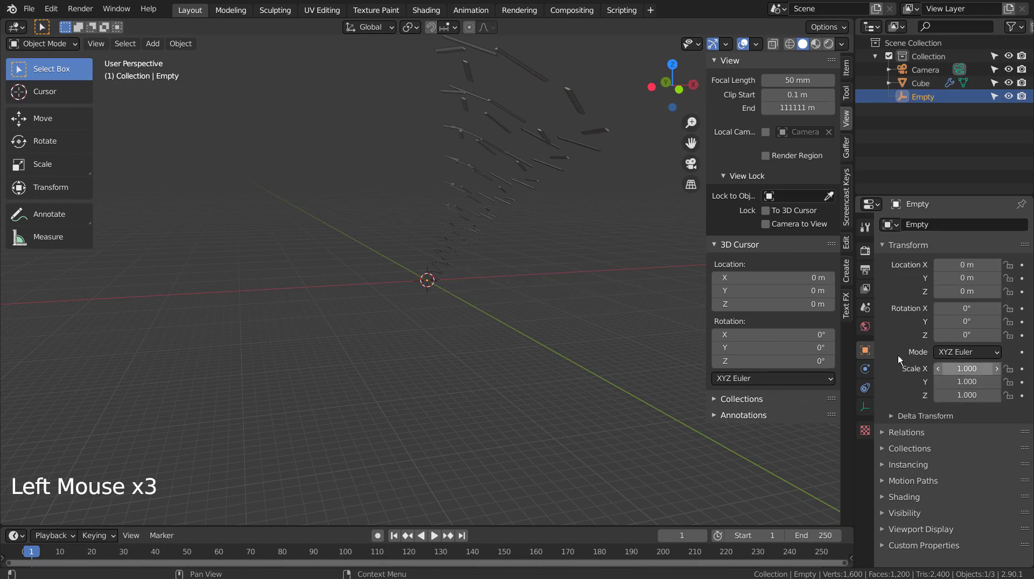
# Rotate the empty to about 16.3° in X, 28° in Y and 60.2° in Z to fan out the second array
pyautogui.moveTo(541, 321); pyautogui.dragTo(500, 334, button='middle')
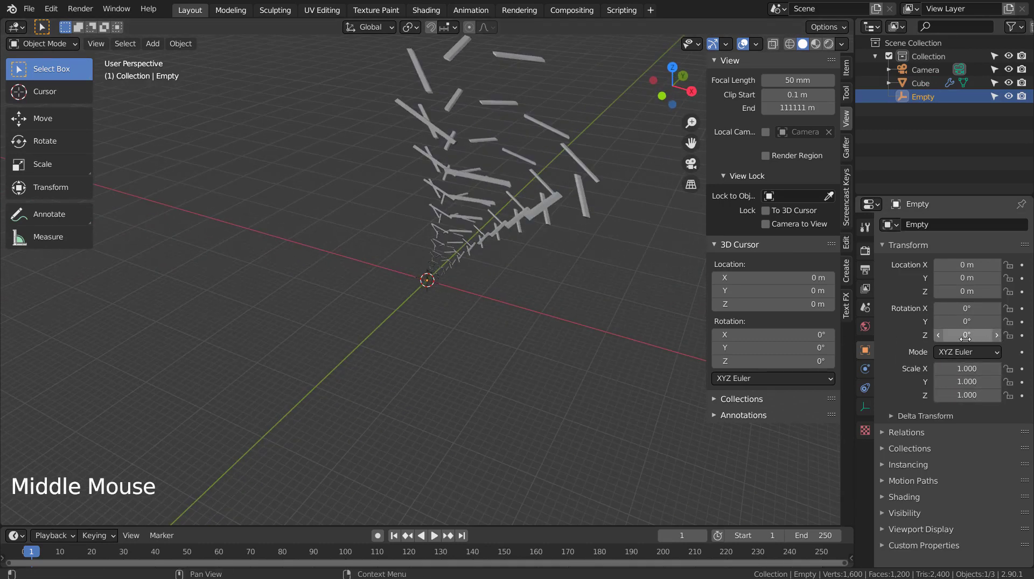
pyautogui.moveTo(965, 338); pyautogui.dragTo(984, 322)
pyautogui.moveTo(451, 281); pyautogui.dragTo(329, 309, button='middle')
pyautogui.moveTo(953, 309); pyautogui.dragTo(971, 335)
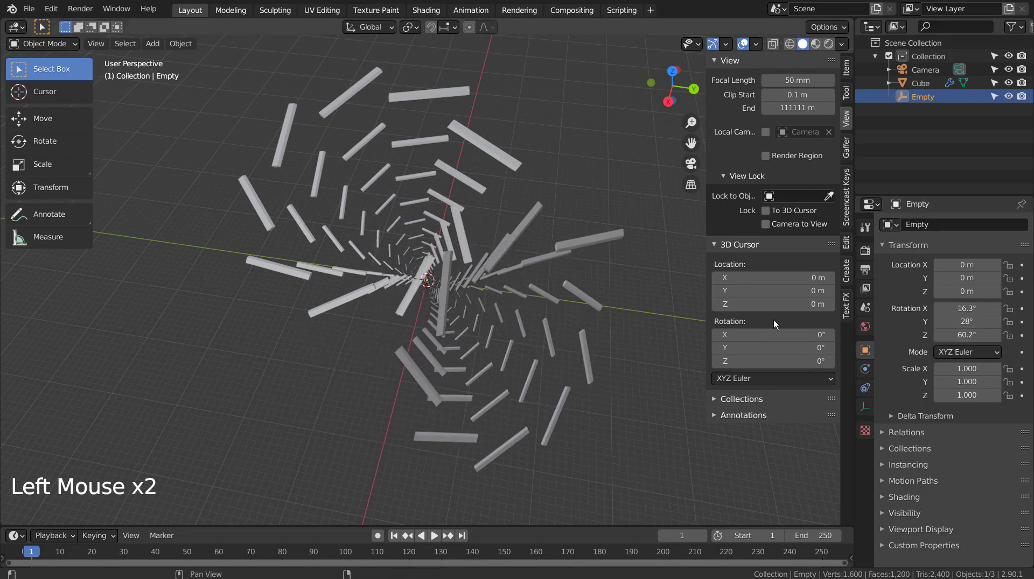
# Set the count of the bars' Array modifier to 10
pyautogui.moveTo(596, 390); pyautogui.dragTo(637, 299, button='middle')
pyautogui.click(507, 203)
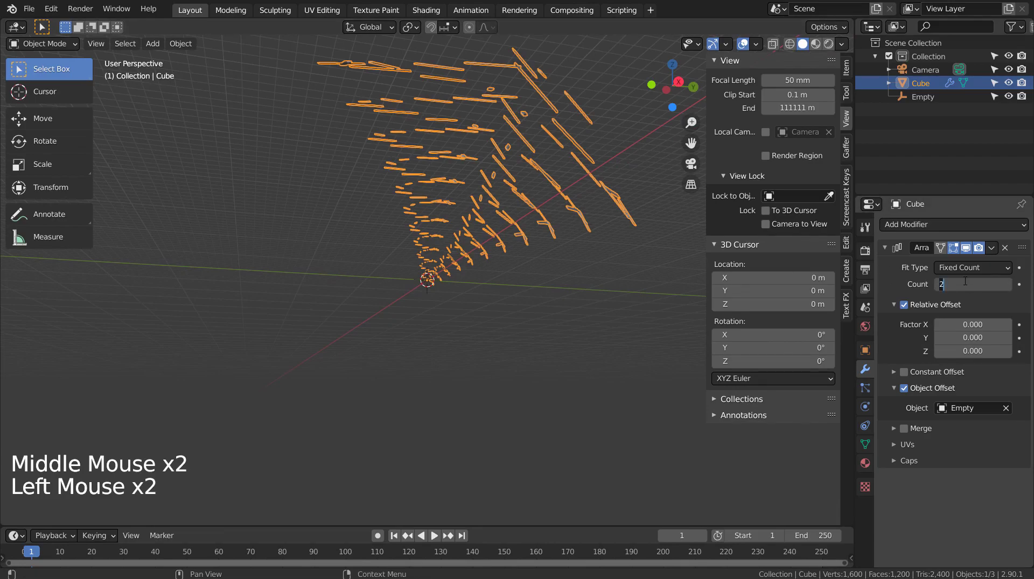
pyautogui.write('10')
pyautogui.press('Return')
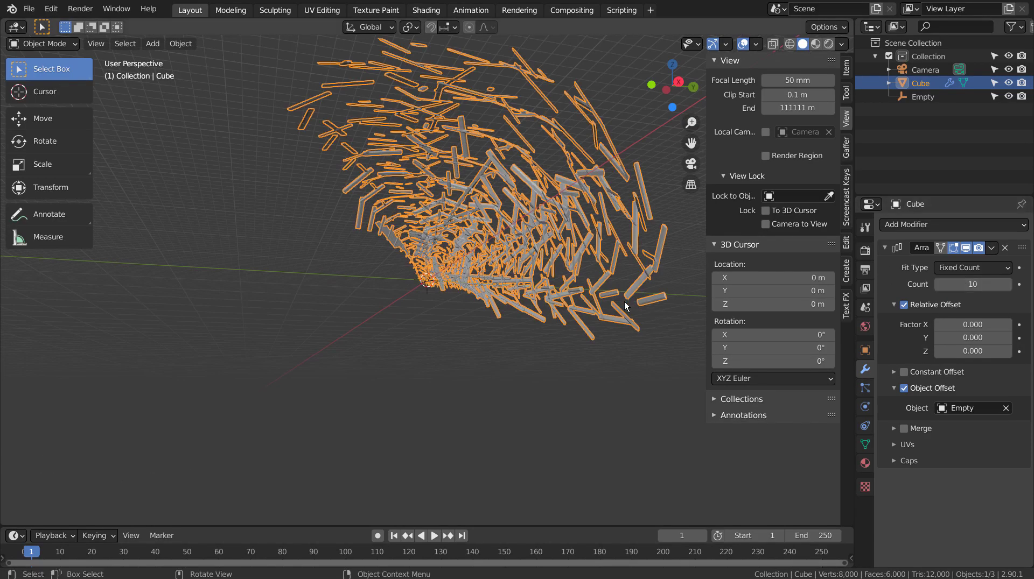
# Increase the Array modifier's count to 25 for a denser bar structure
pyautogui.moveTo(511, 382)
pyautogui.mouseDown(button='middle')
pyautogui.moveTo(435, 424)
pyautogui.moveTo(499, 395)
pyautogui.moveTo(499, 376)
pyautogui.moveTo(498, 397)
pyautogui.mouseUp(button='middle')
pyautogui.scroll(3, 497, 381)
pyautogui.scroll(-2, 498, 380)
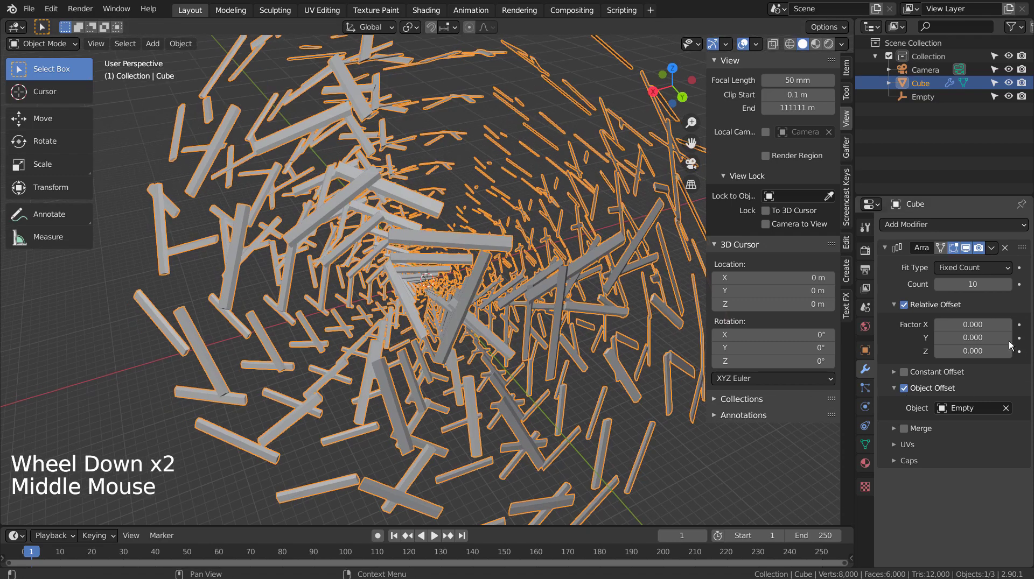
pyautogui.click(971, 285)
pyautogui.write('25')
pyautogui.press('Return')
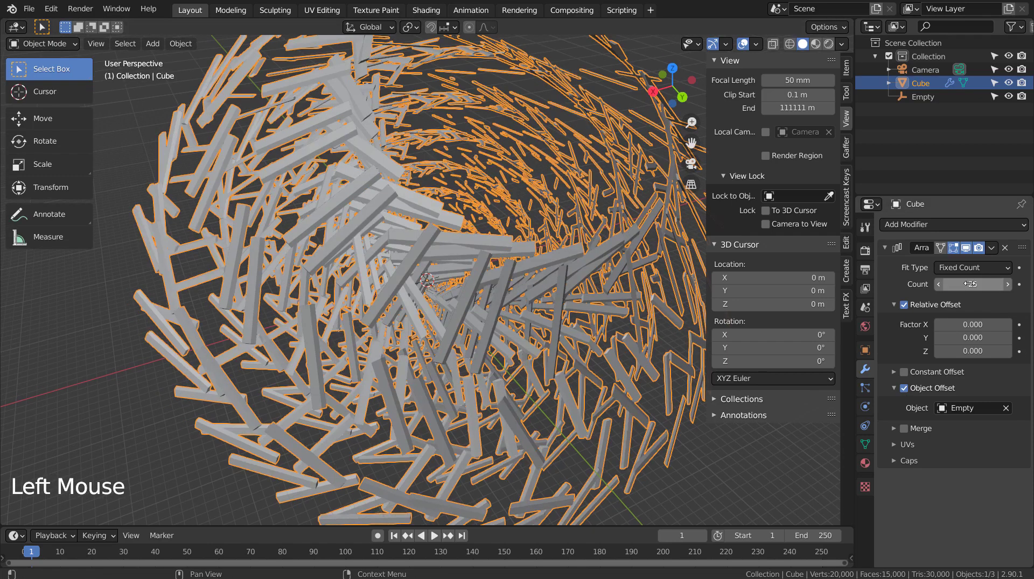
# Frame the whole bar structure from an angled view and align the camera to that view
pyautogui.moveTo(553, 303); pyautogui.dragTo(541, 337, button='middle')
pyautogui.scroll(-3, 441, 210)
pyautogui.scroll(3, 556, 325)
pyautogui.scroll(-2, 555, 343)
pyautogui.scroll(2, 567, 366)
pyautogui.scroll(-2, 542, 337)
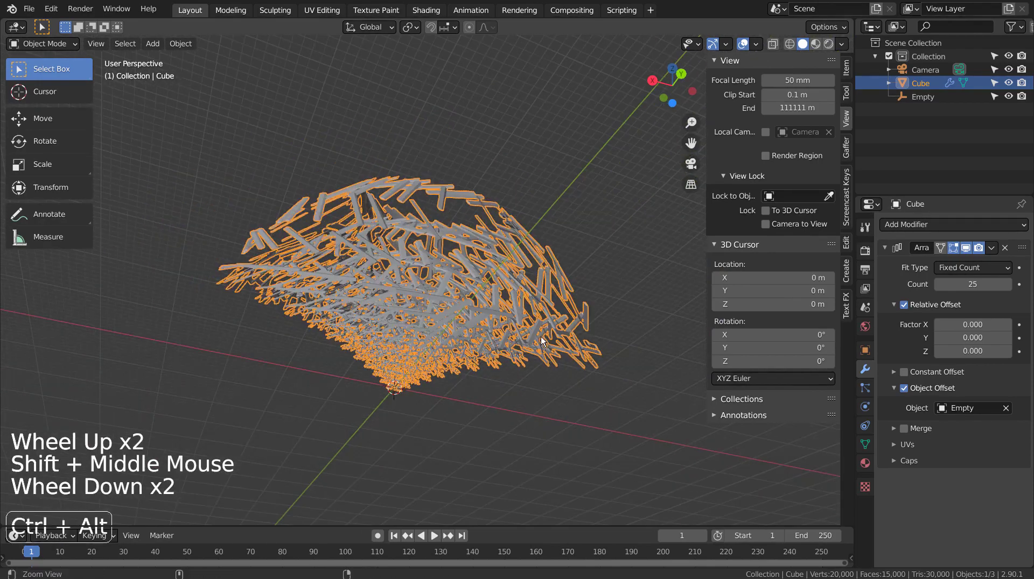
pyautogui.press('ctrl+alt+KP_0')
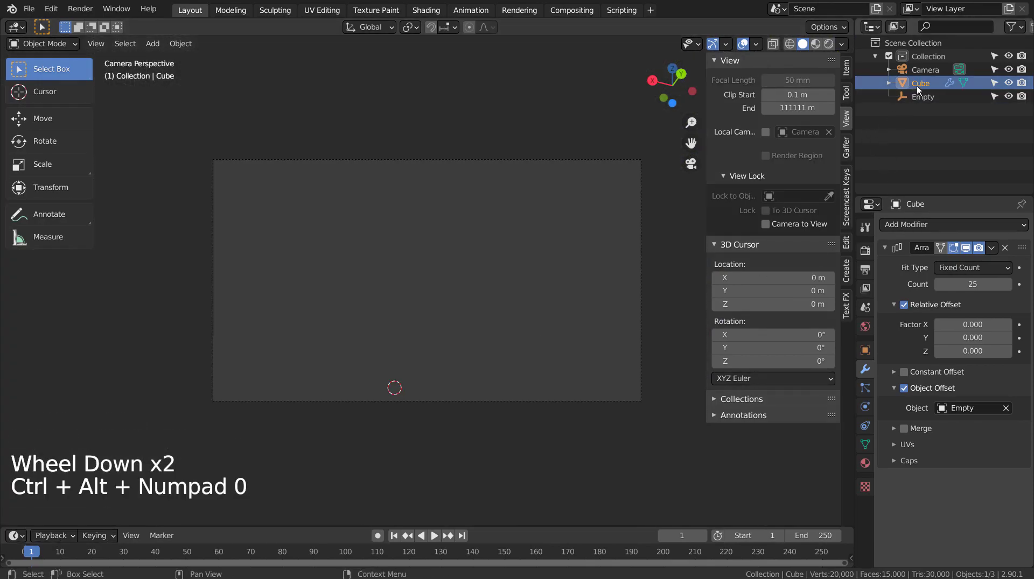
# Set the camera's clip end to 11111 m and slightly adjust its framing of the bars with walk navigation
pyautogui.click(925, 70)
pyautogui.click(865, 407)
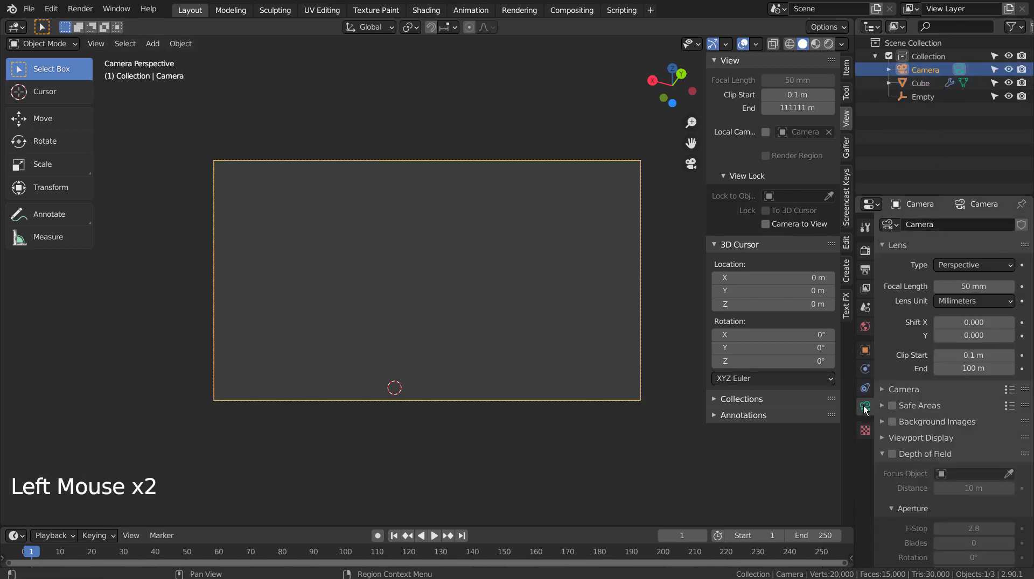
pyautogui.click(973, 369)
pyautogui.write('11111')
pyautogui.press('Return')
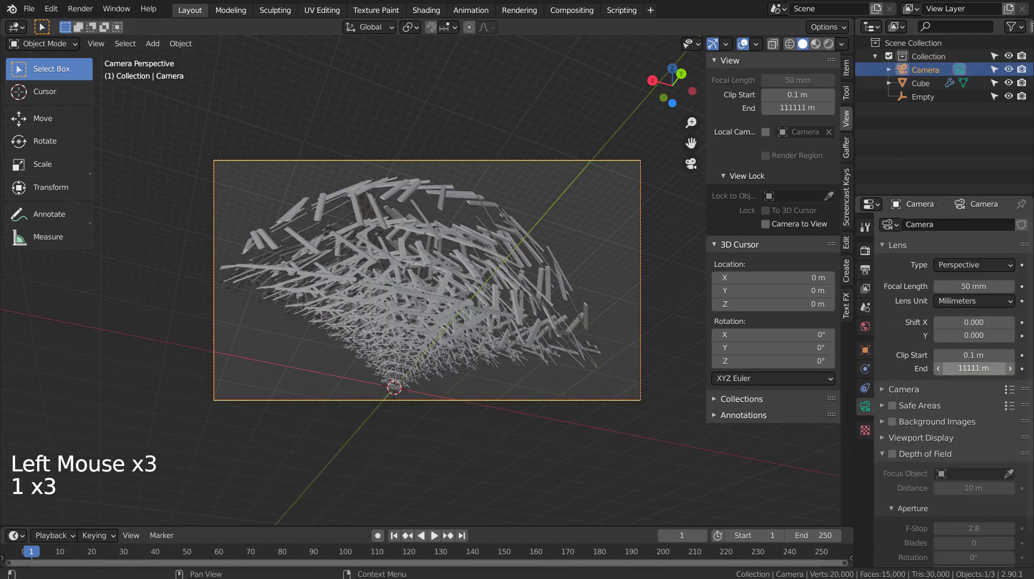
pyautogui.hotkey('shift', '`')
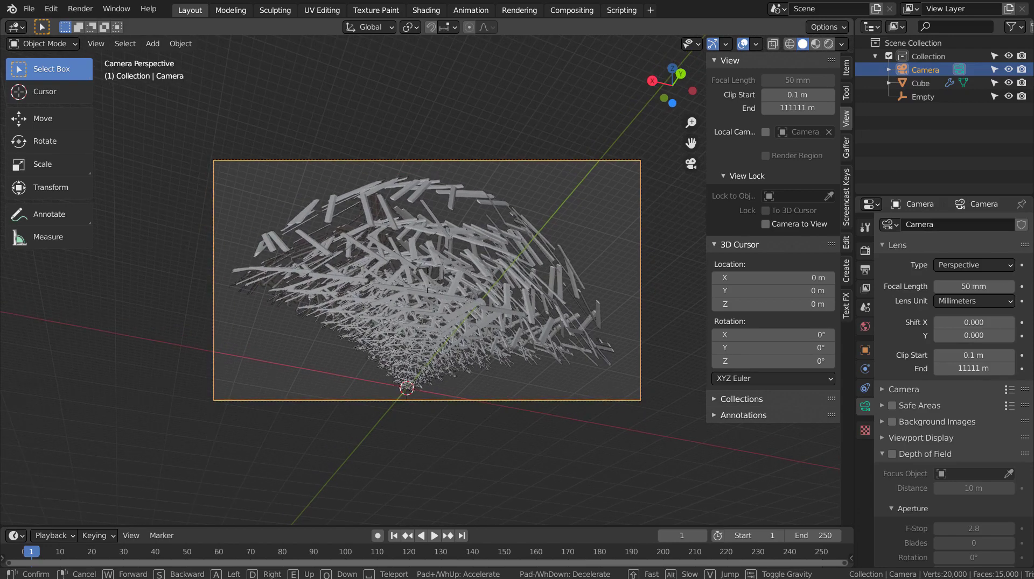
pyautogui.click(427, 289)
# Display the material settings of the bars and switch the viewport to Material Preview shading
pyautogui.click(520, 291)
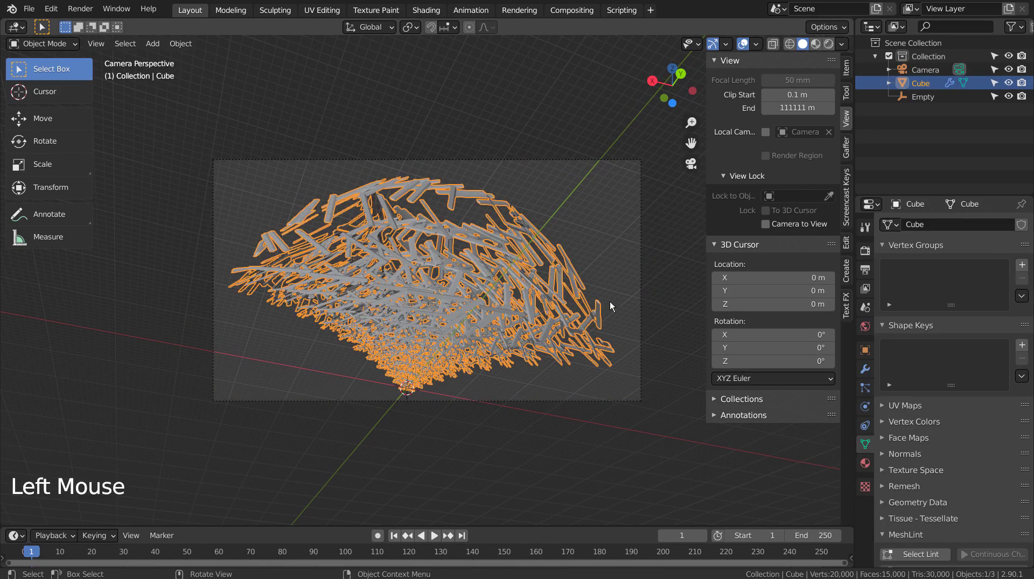
pyautogui.click(865, 463)
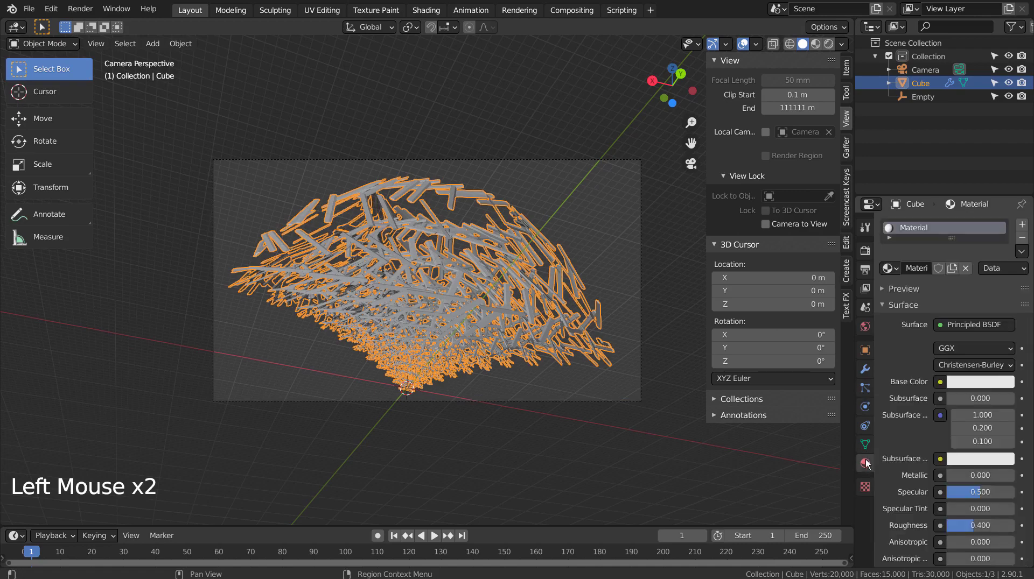
pyautogui.click(815, 44)
pyautogui.click(518, 133)
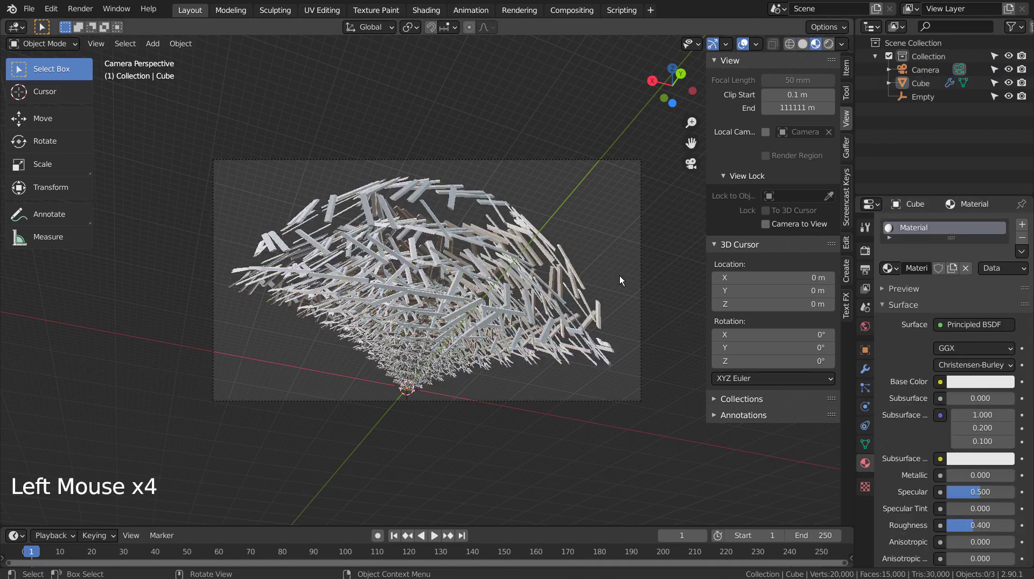
# Add a mesh plane at the 3D cursor and rotate it freehand in the camera view
pyautogui.hotkey('shift', 'a')
pyautogui.moveTo(614, 143)
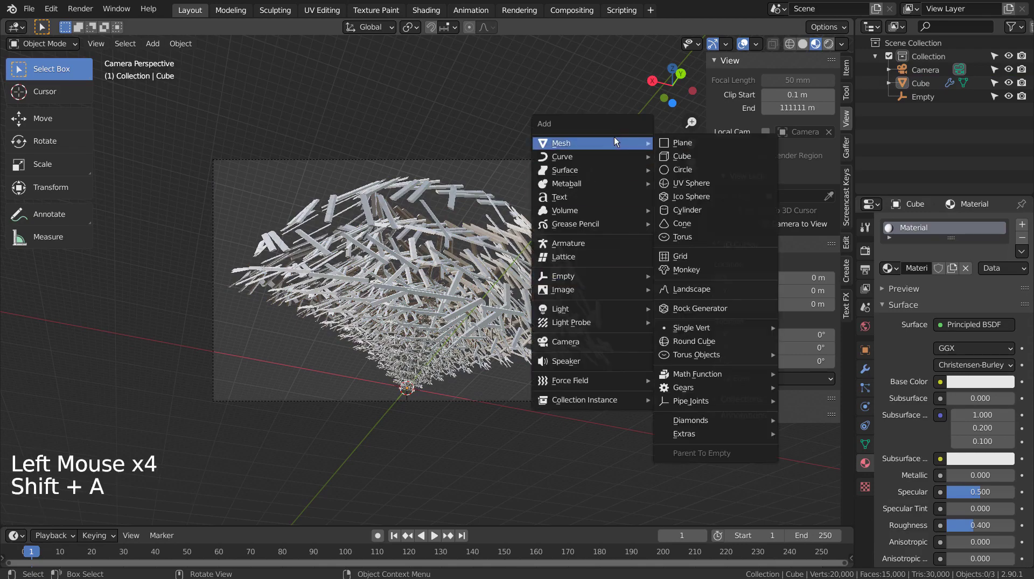
pyautogui.click(681, 143)
pyautogui.press('r')
pyautogui.click(665, 139)
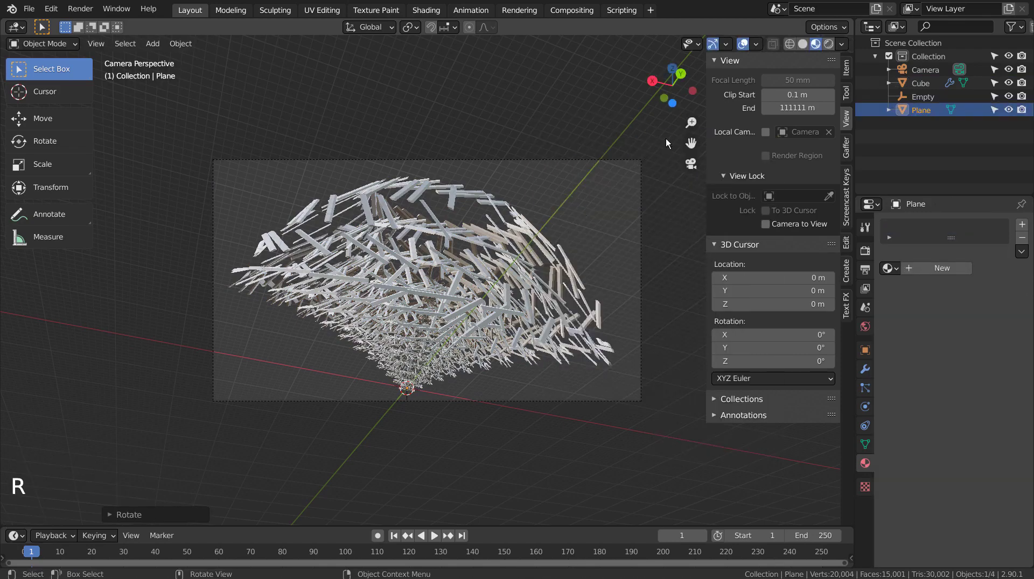
# Scale the plane up until it fills the background behind the bars in the camera view
pyautogui.moveTo(572, 330); pyautogui.dragTo(500, 371, button='middle')
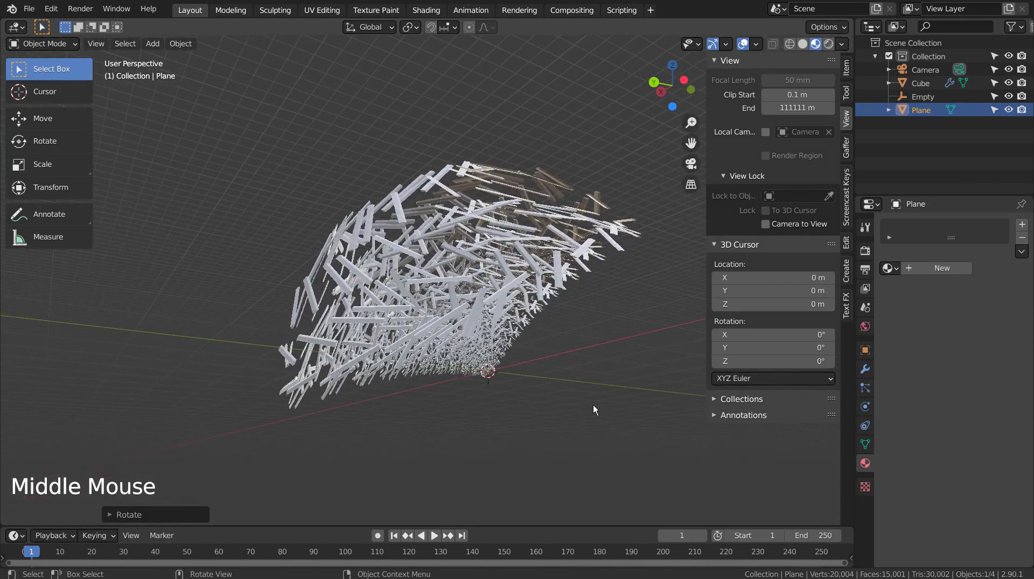
pyautogui.press('s')
pyautogui.click(26, 402)
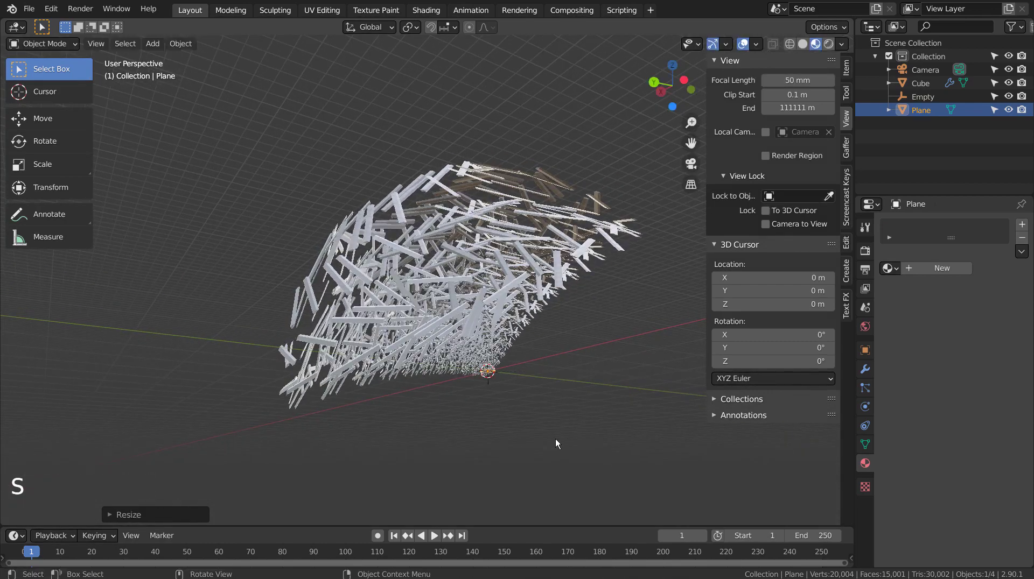
pyautogui.press('s')
pyautogui.click(566, 403)
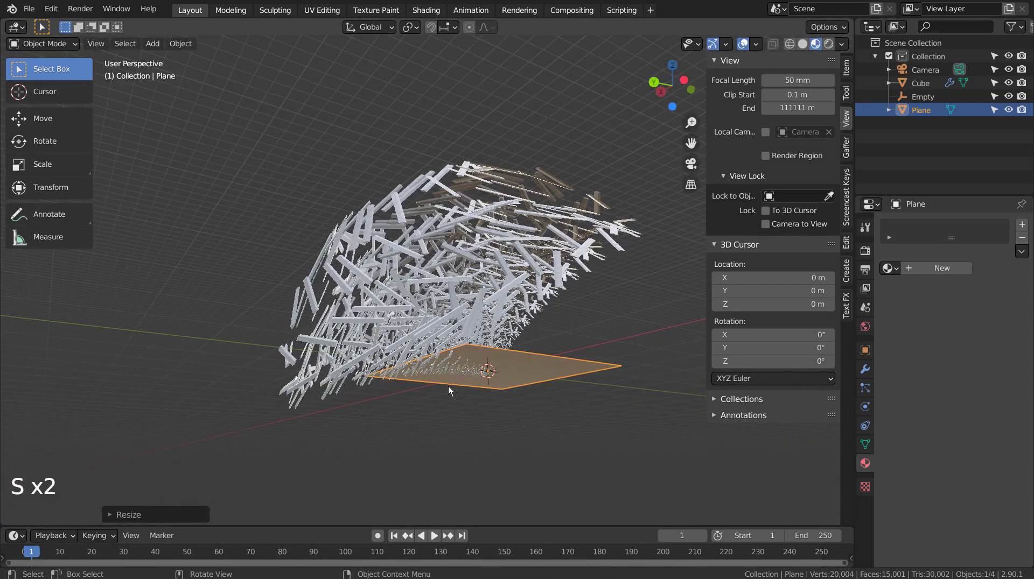
pyautogui.press('s')
pyautogui.click(469, 399)
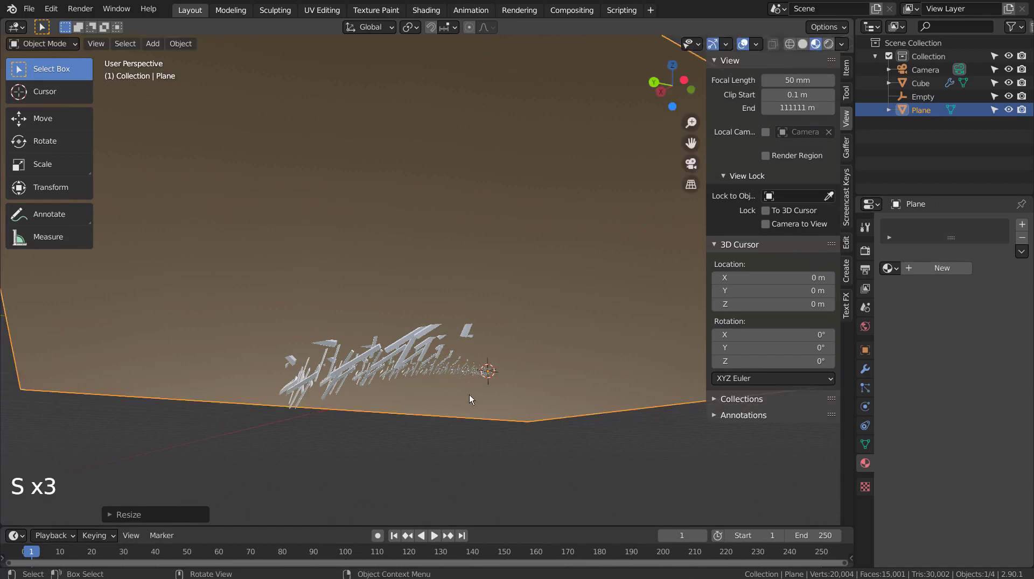
pyautogui.moveTo(469, 398); pyautogui.dragTo(604, 422, button='middle')
pyautogui.press('KP_0')
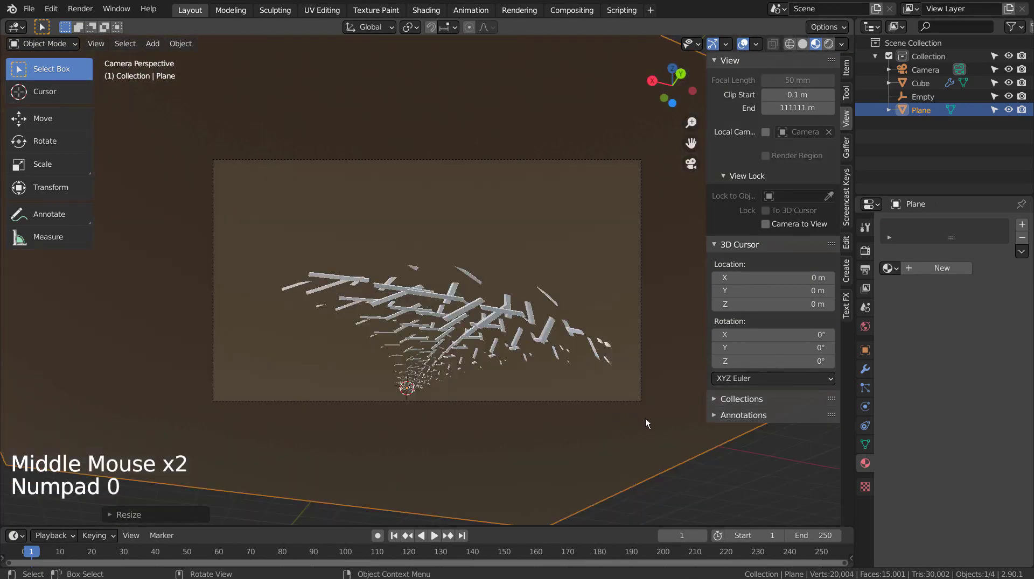
# Raise the background plane along the global Z axis and scale it up to cover the whole camera frame
pyautogui.press('g')
pyautogui.press('z')
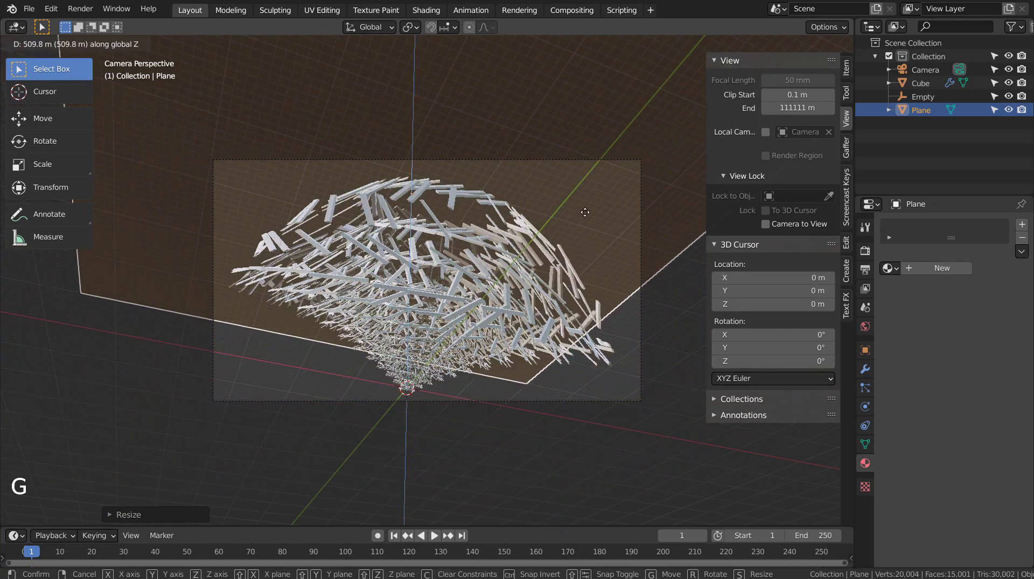
pyautogui.click(600, 253)
pyautogui.press('s')
pyautogui.click(75, 350)
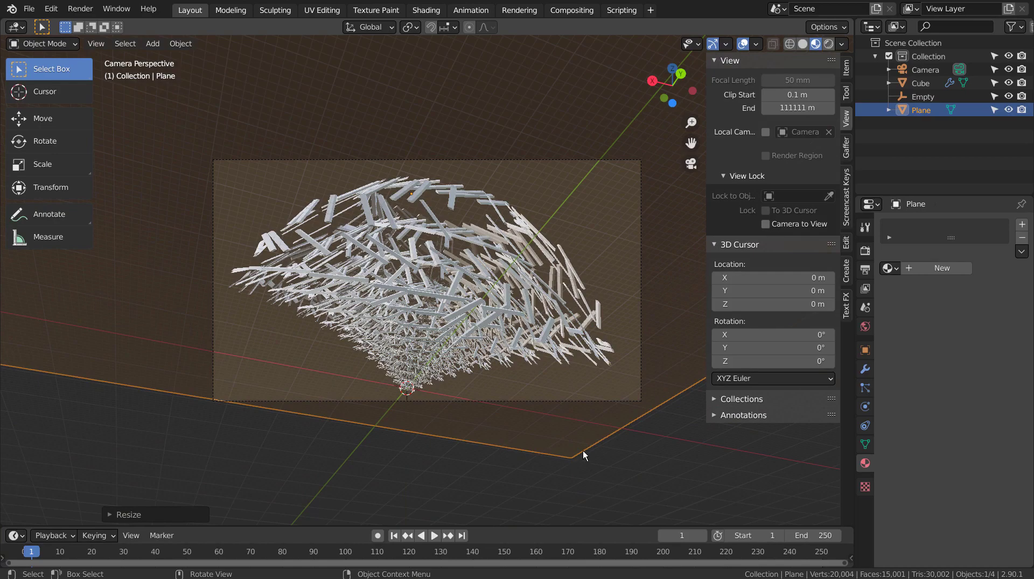
# Rotate the background plane freehand from a side view and move it behind the bars to fill the camera frame
pyautogui.moveTo(591, 453); pyautogui.dragTo(490, 457, button='middle')
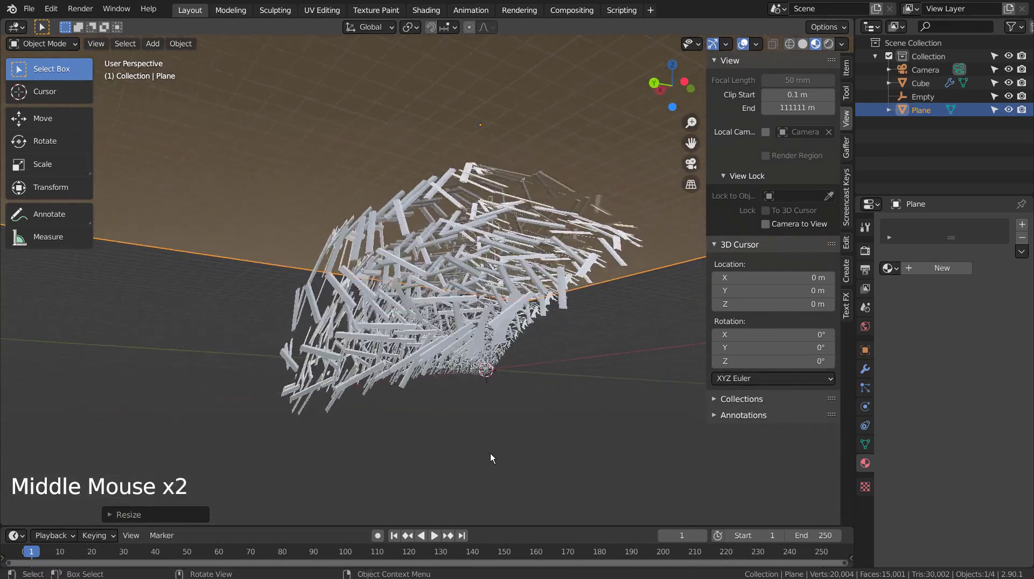
pyautogui.scroll(-9, 499, 438)
pyautogui.moveTo(525, 400); pyautogui.dragTo(503, 418, button='middle')
pyautogui.press('r')
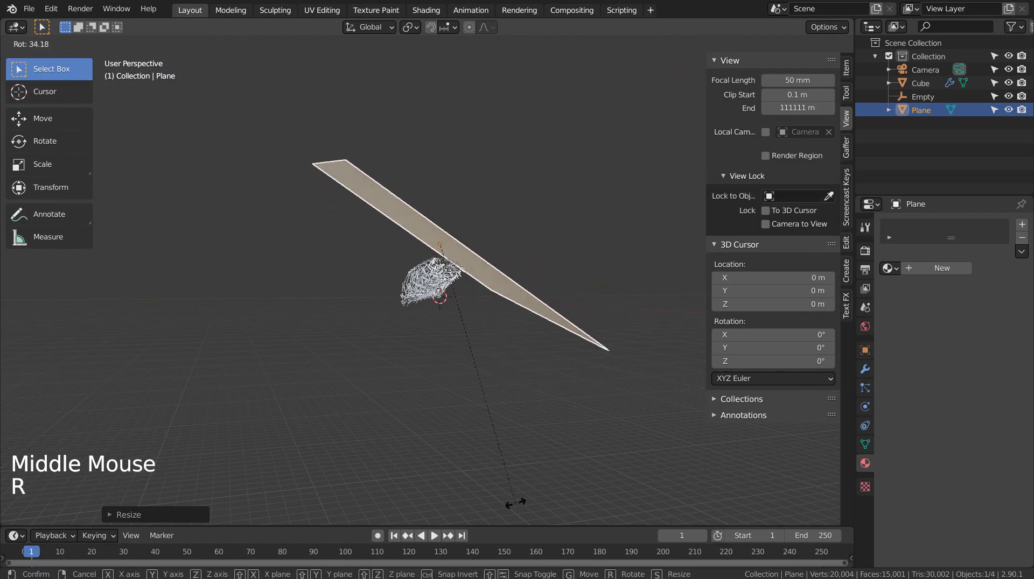
pyautogui.click(399, 467)
pyautogui.press('g')
pyautogui.click(471, 448)
pyautogui.press('KP_0')
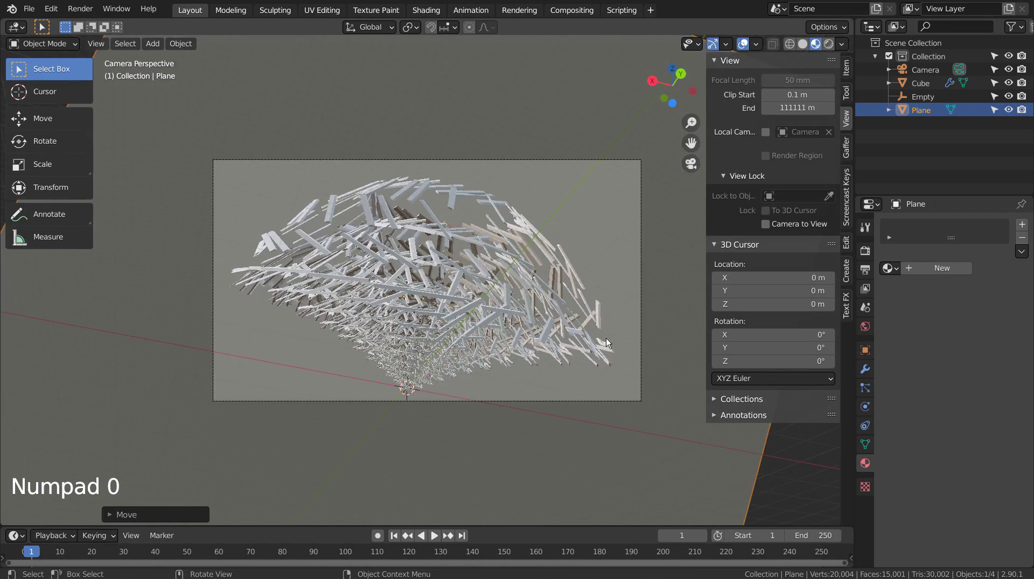
# Give the bars' material a metallic value of 0.937, a pale pink base color and a lower roughness
pyautogui.click(452, 278)
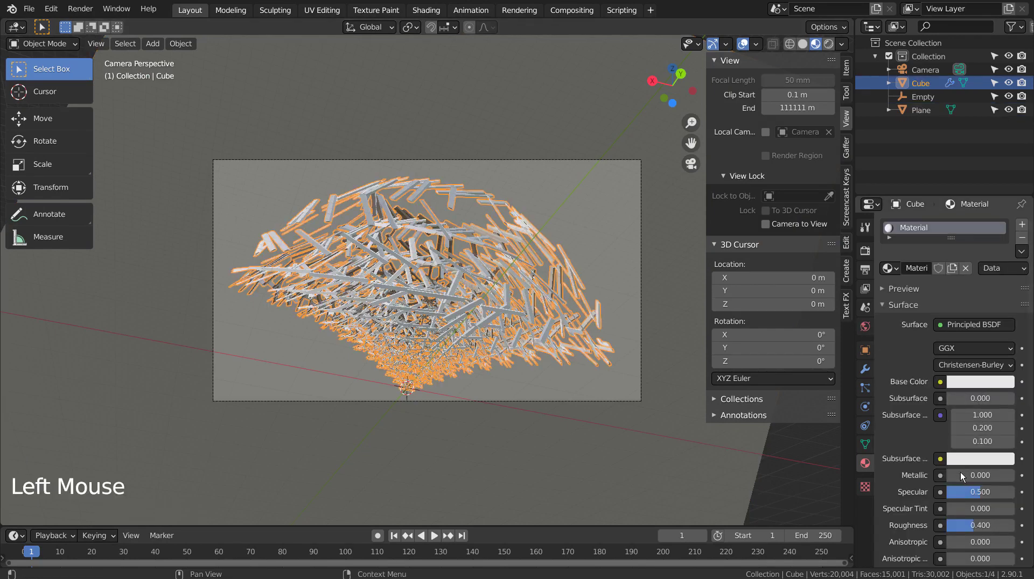
pyautogui.moveTo(961, 474); pyautogui.dragTo(1003, 474)
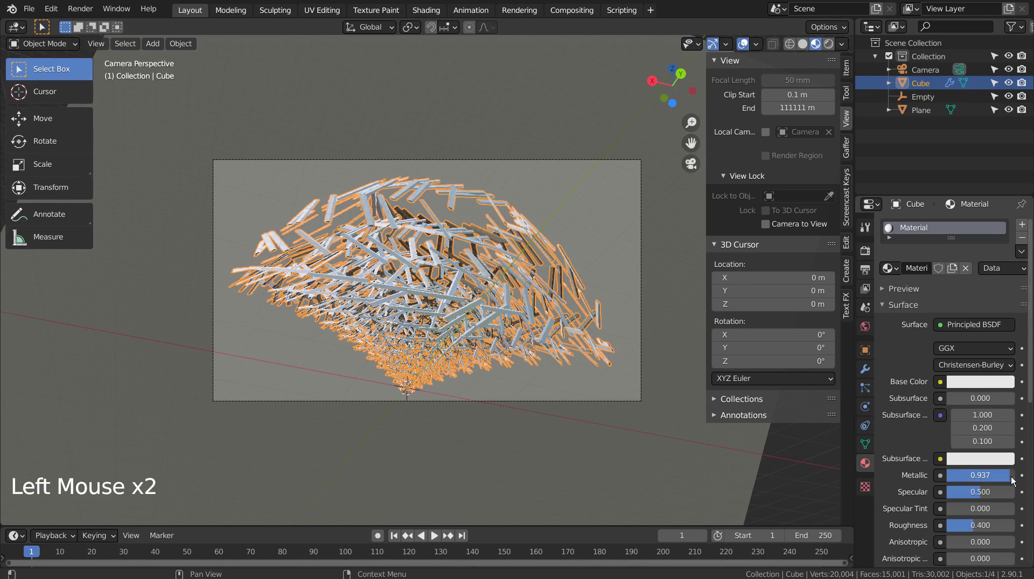
pyautogui.click(987, 385)
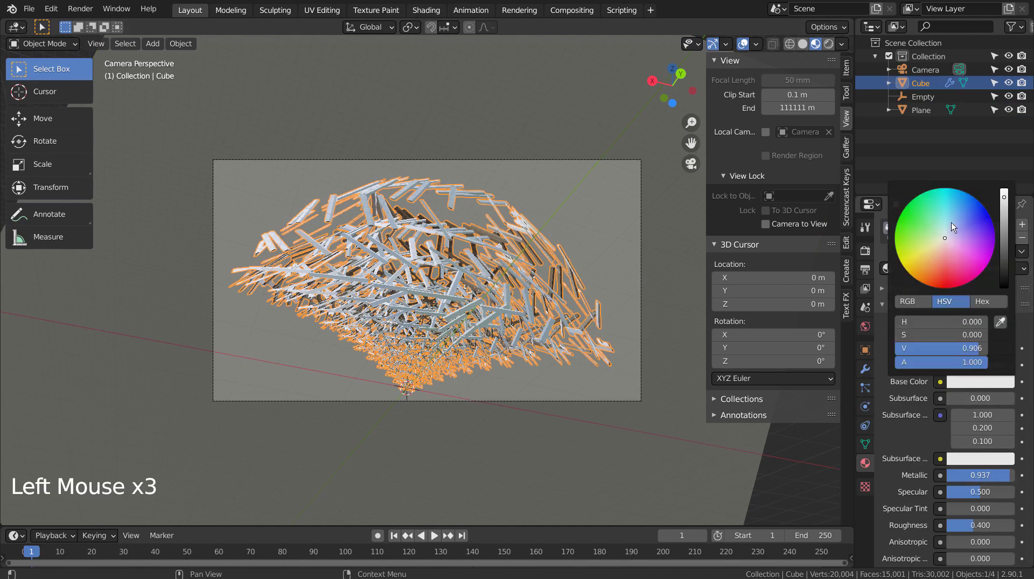
pyautogui.moveTo(941, 252); pyautogui.dragTo(938, 248)
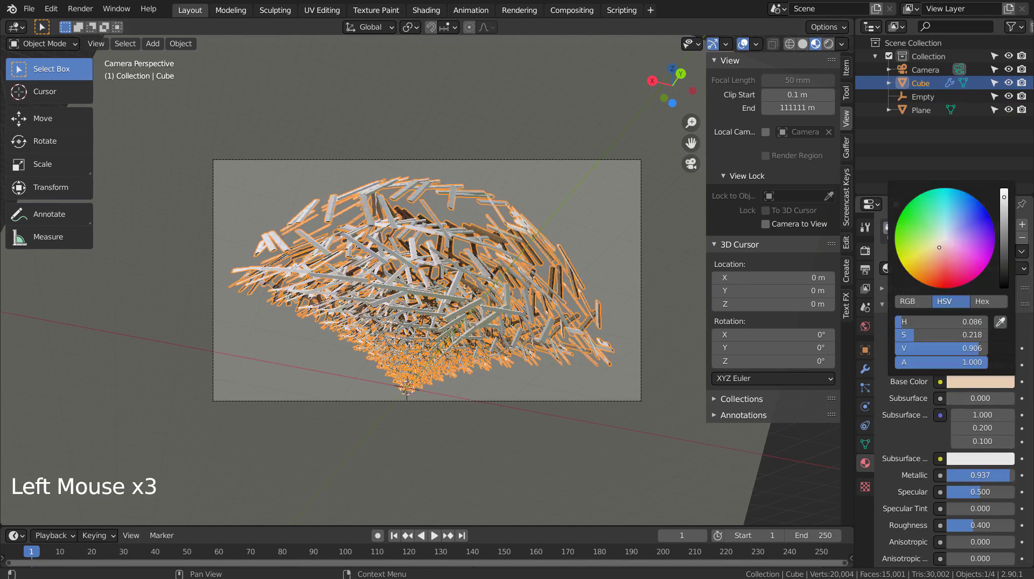
pyautogui.click(933, 259)
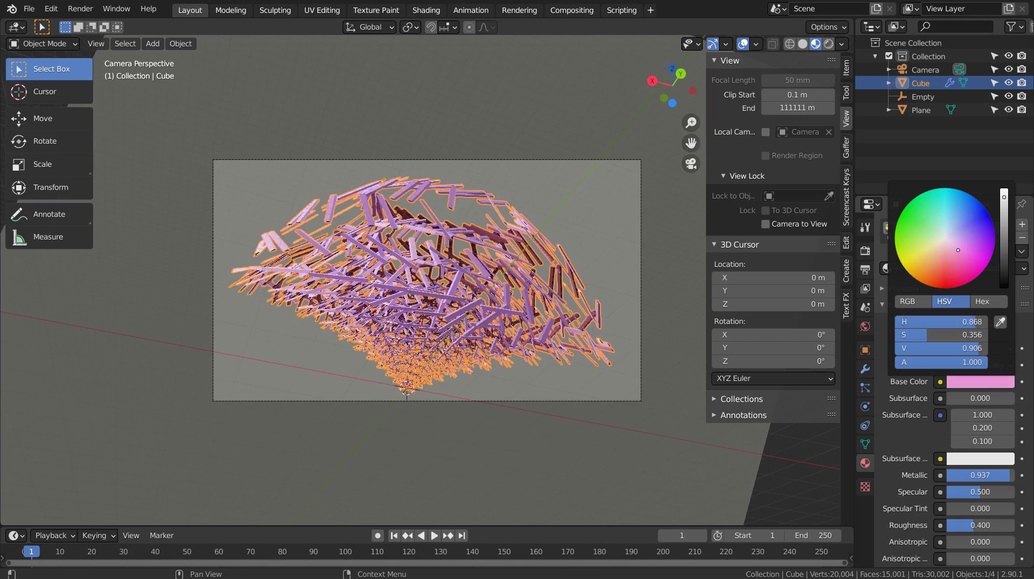
pyautogui.click(950, 244)
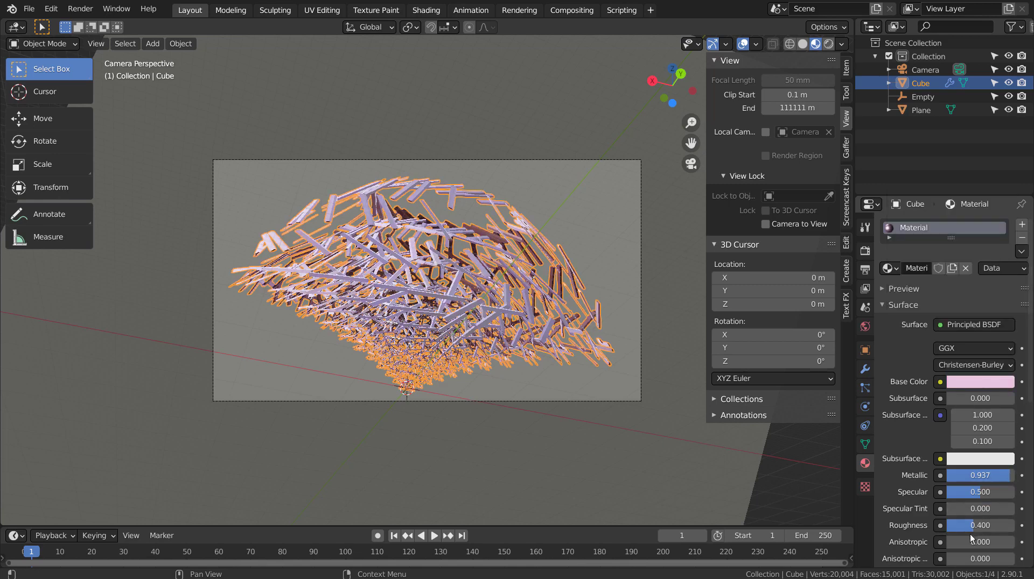
pyautogui.moveTo(973, 526); pyautogui.dragTo(957, 526)
# Create a new material on the background plane with a yellow base color, metallic 0.921 and roughness 0.177
pyautogui.click(576, 214)
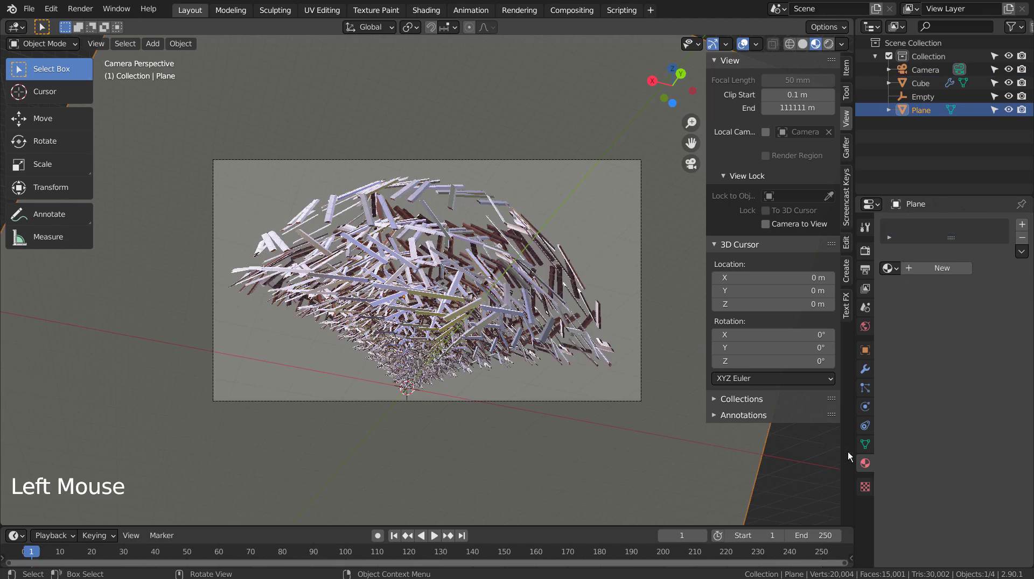
pyautogui.click(964, 268)
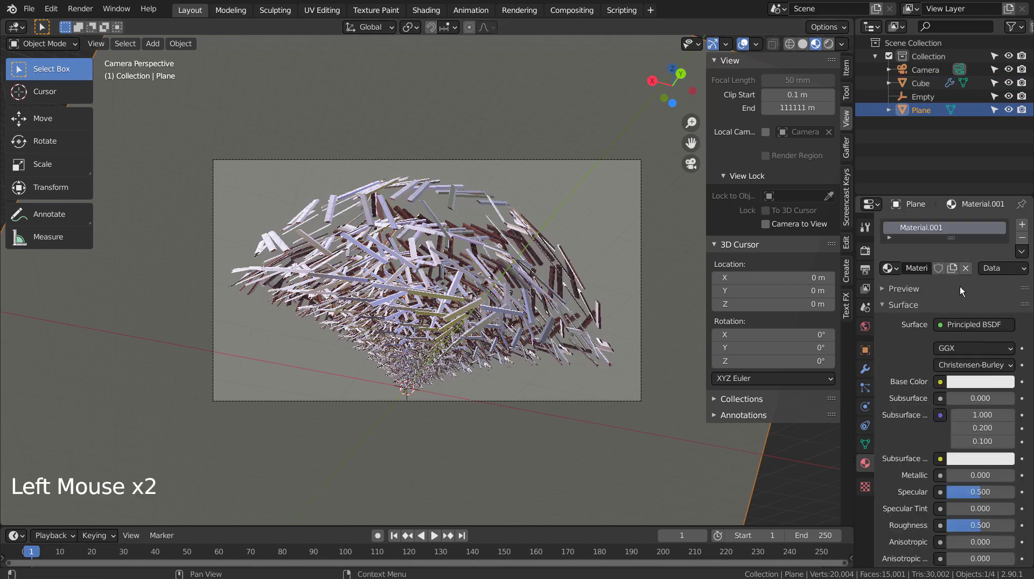
pyautogui.click(989, 382)
pyautogui.click(923, 257)
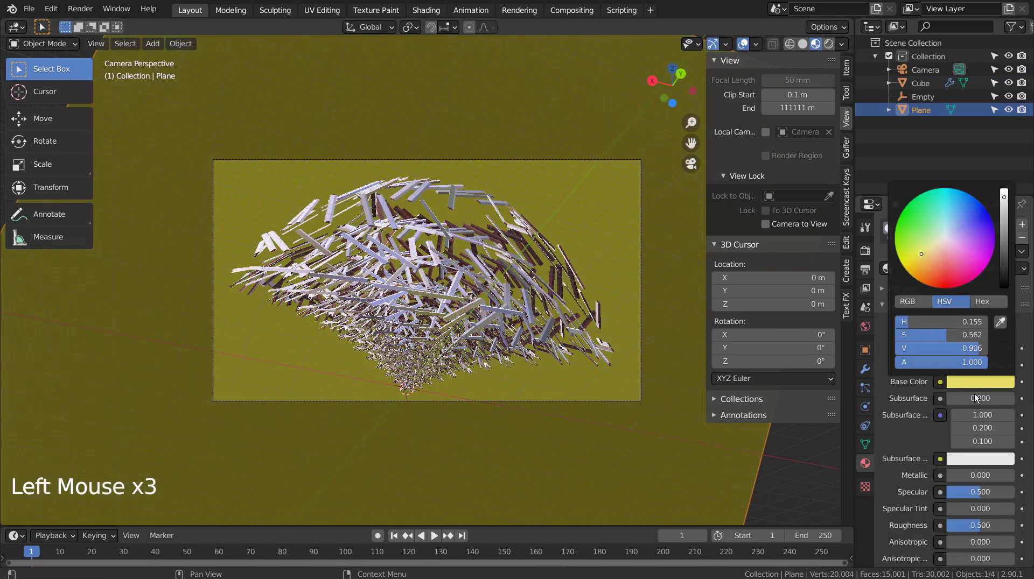
pyautogui.moveTo(969, 475); pyautogui.dragTo(1011, 475)
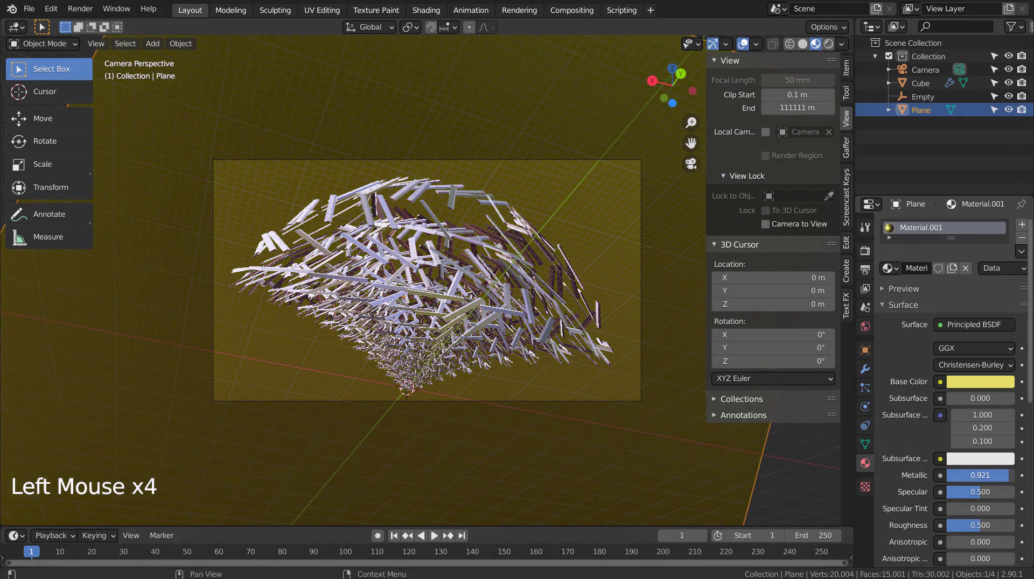
pyautogui.moveTo(984, 527); pyautogui.dragTo(962, 526)
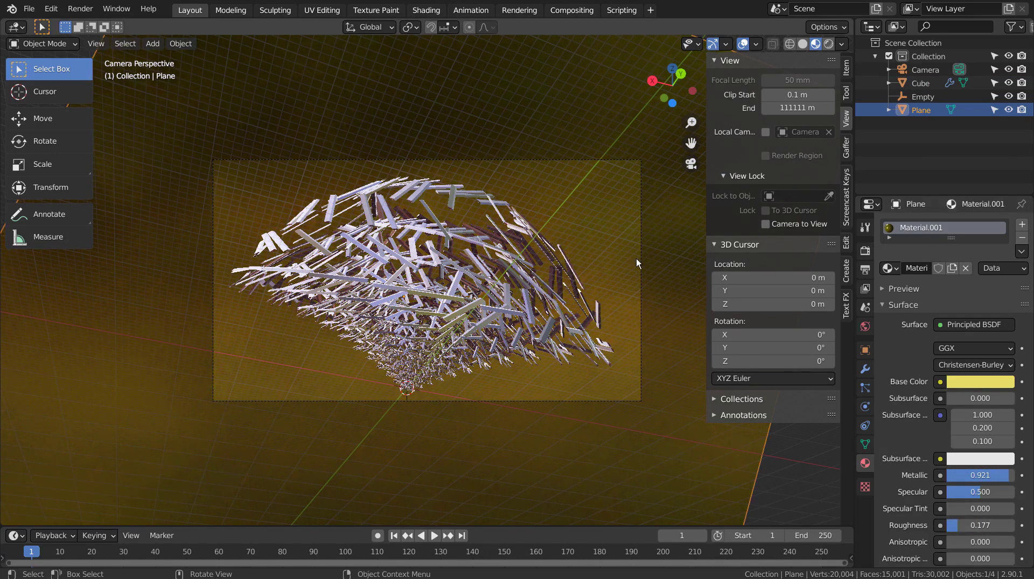
# Switch the viewport to Rendered shading and rotate the background plane about 29° to stand nearly upright behind the bars
pyautogui.click(829, 44)
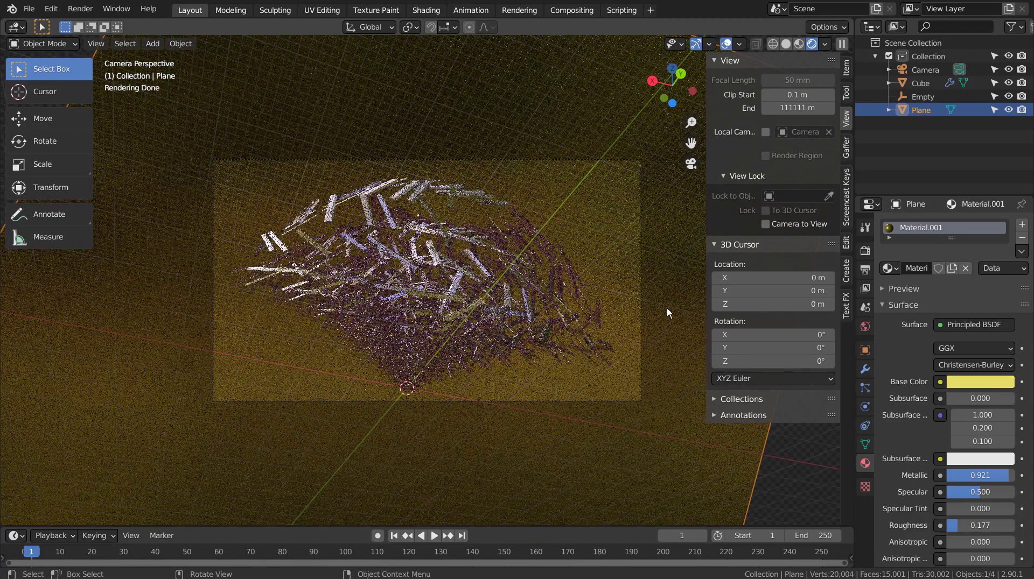
pyautogui.moveTo(666, 308); pyautogui.dragTo(580, 388, button='middle')
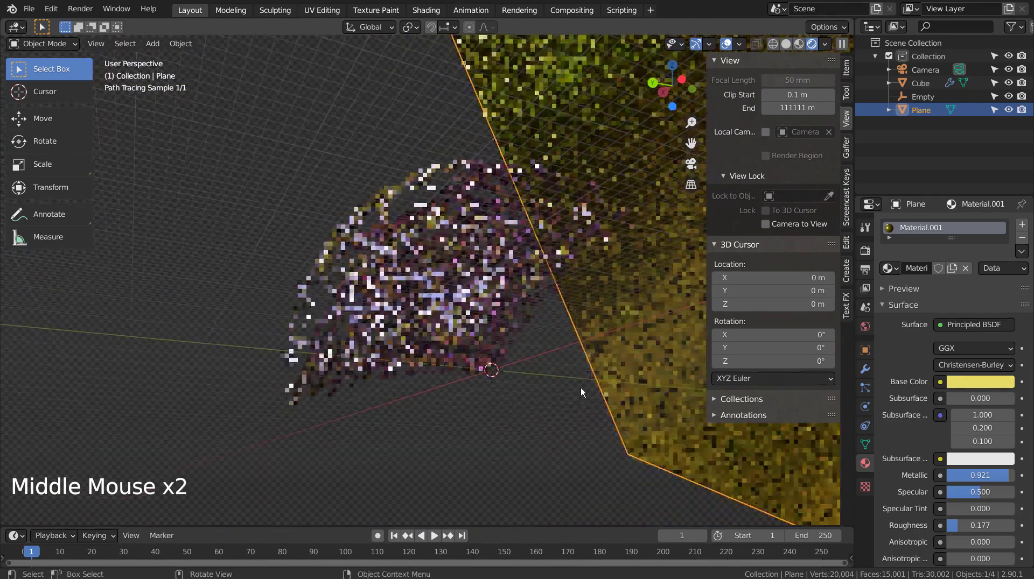
pyautogui.scroll(-6, 599, 363)
pyautogui.moveTo(612, 338); pyautogui.dragTo(570, 351, button='middle')
pyautogui.press('r')
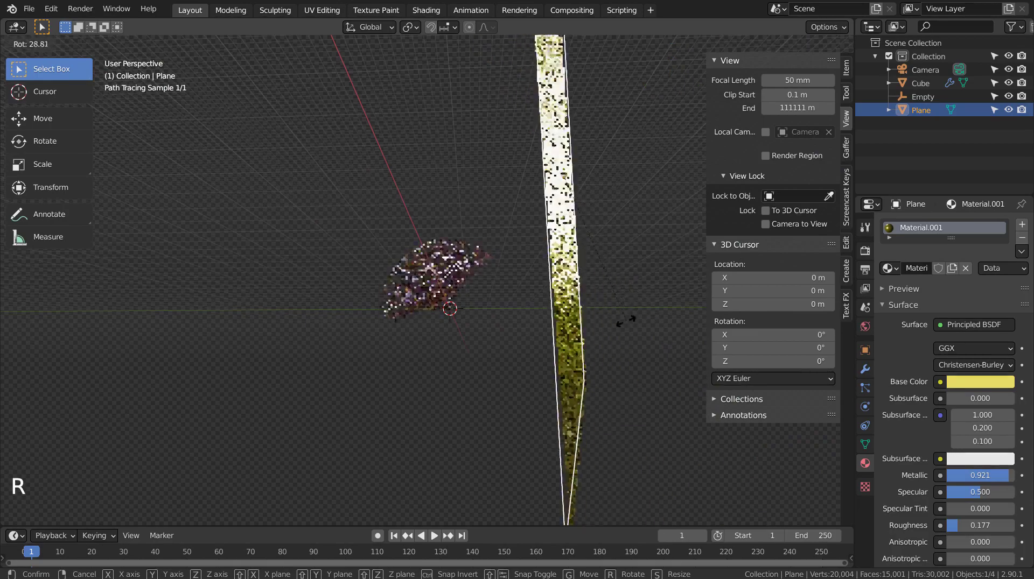
pyautogui.click(594, 346)
pyautogui.press('KP_0')
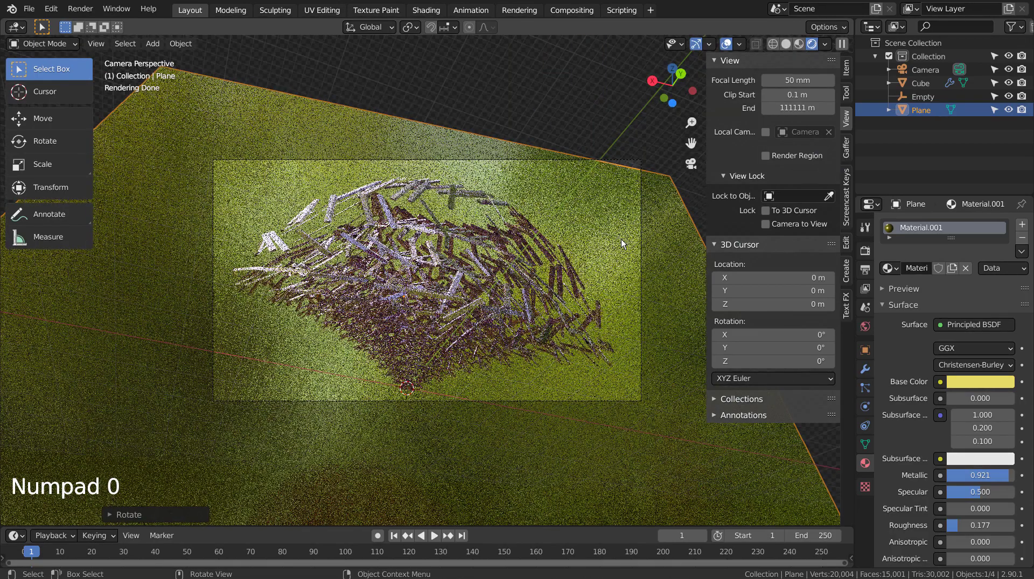
# Scale the background plane up slightly in the camera view
pyautogui.click(622, 239)
pyautogui.press('s')
pyautogui.click(696, 238)
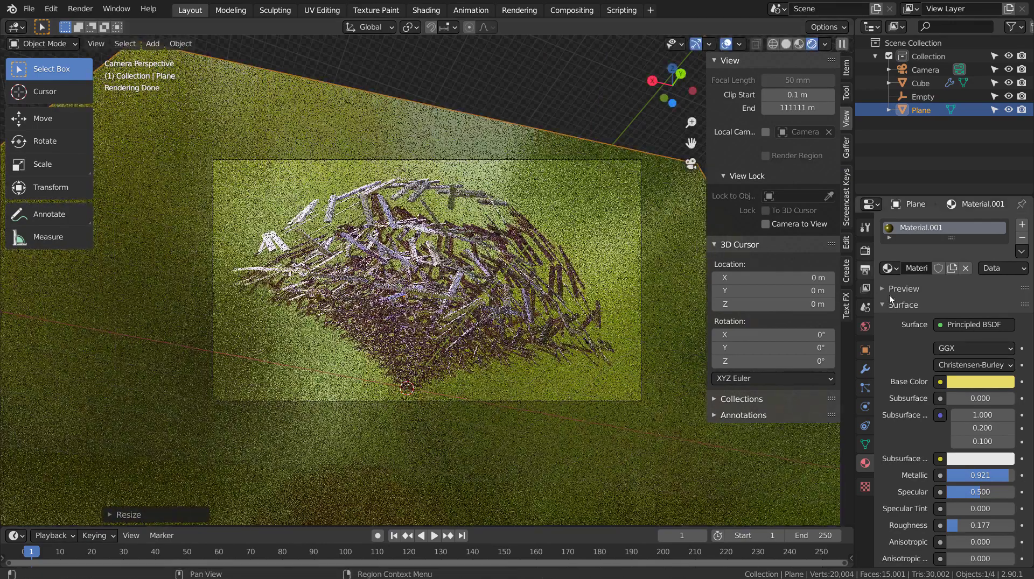
# Set the strength of the world's forest.exr environment lighting to 2
pyautogui.click(868, 327)
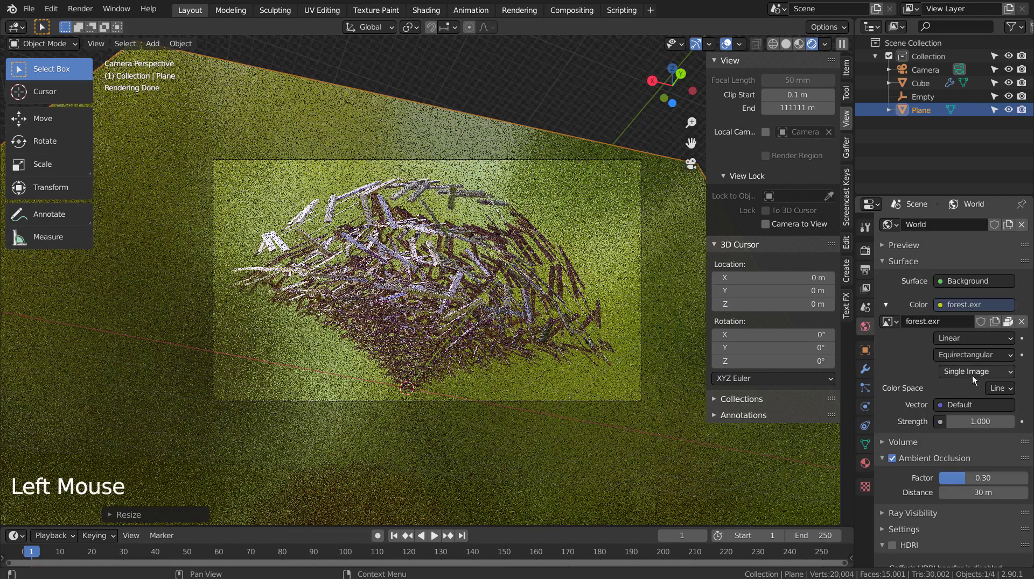
pyautogui.click(980, 421)
pyautogui.write('2')
pyautogui.press('Return')
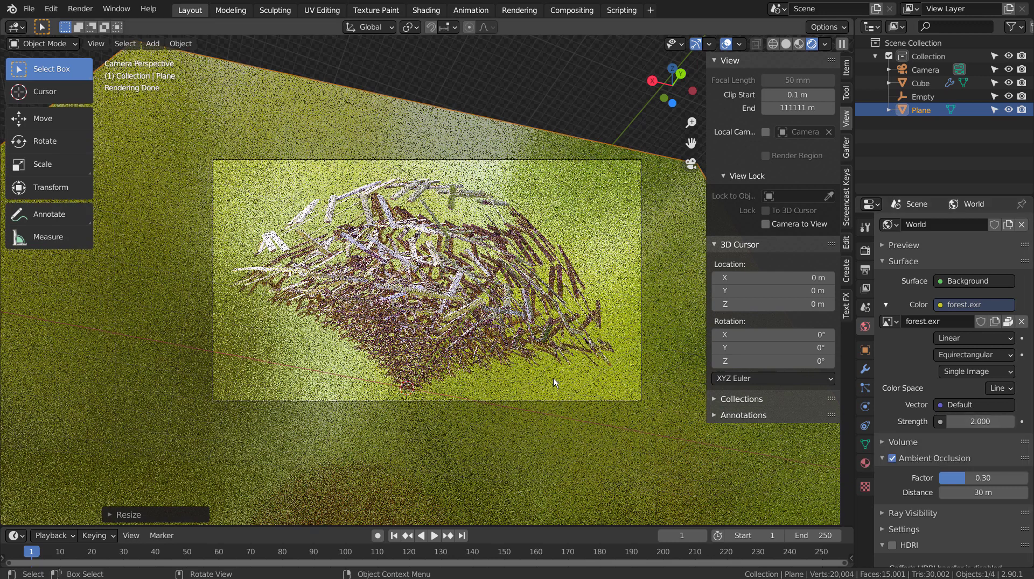
# Add a point light at the 3D cursor
pyautogui.moveTo(553, 378); pyautogui.dragTo(508, 421, button='middle')
pyautogui.scroll(-8, 512, 416)
pyautogui.hotkey('shift', 'a')
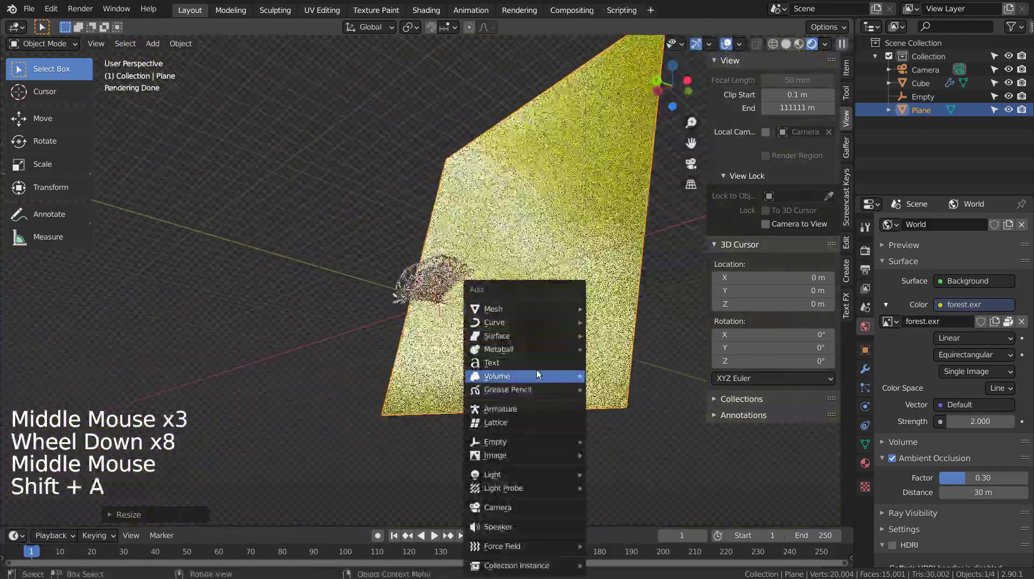
pyautogui.moveTo(537, 476)
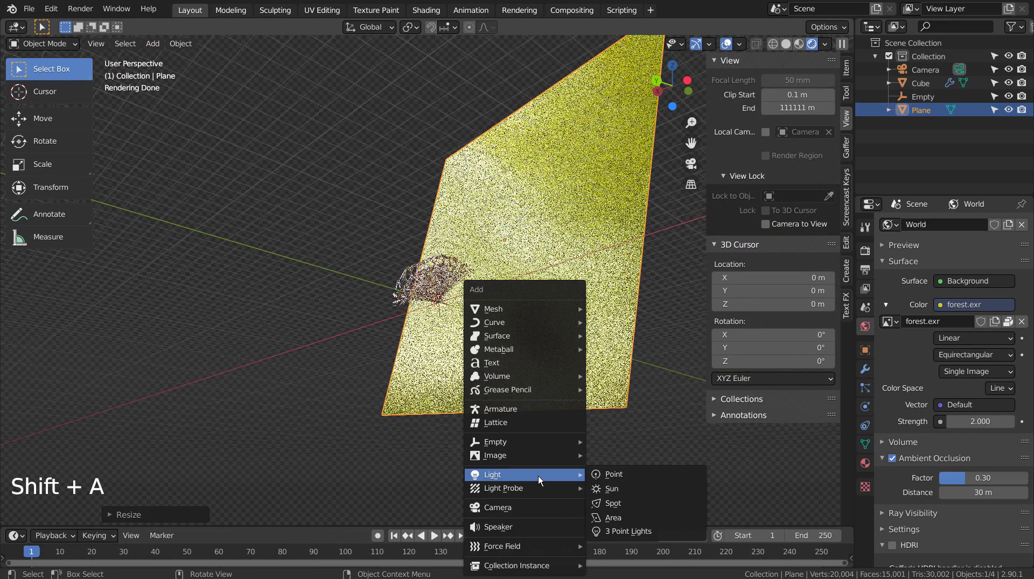
pyautogui.click(644, 476)
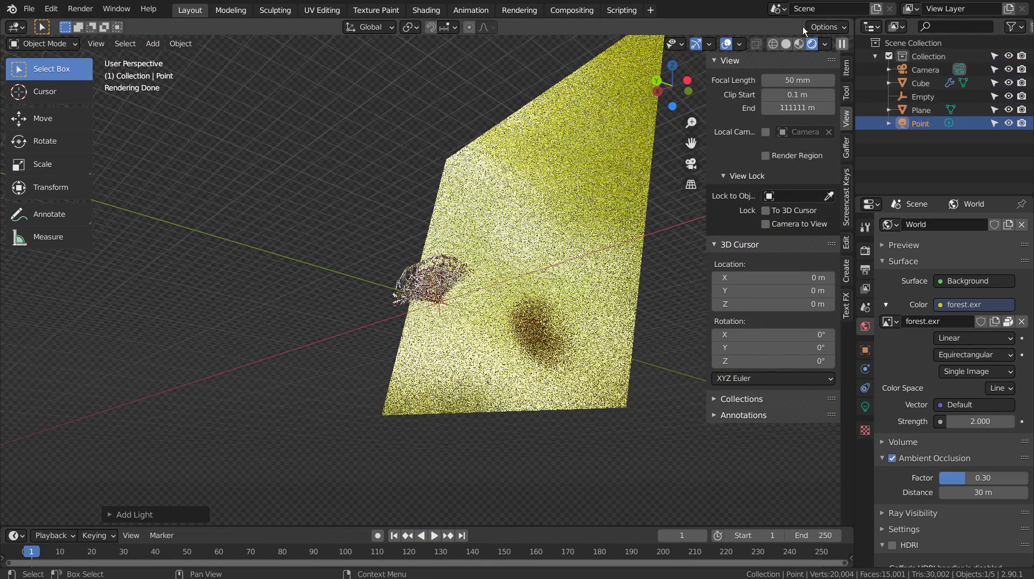
# Switch the viewport to Wireframe shading and move the point light out in front of the bars, toward the camera
pyautogui.click(774, 43)
pyautogui.moveTo(546, 261); pyautogui.dragTo(484, 295, button='middle')
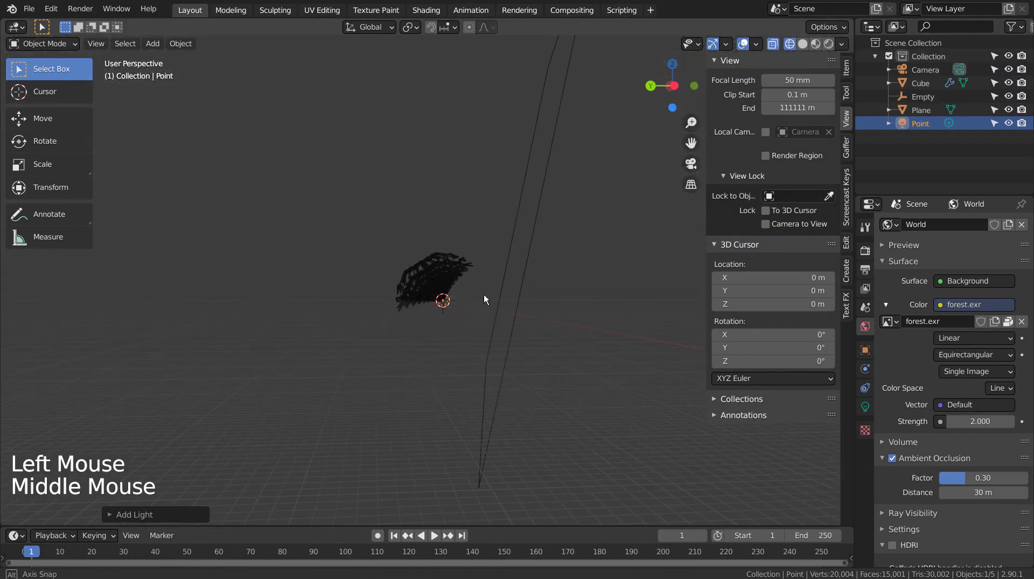
pyautogui.click(914, 72)
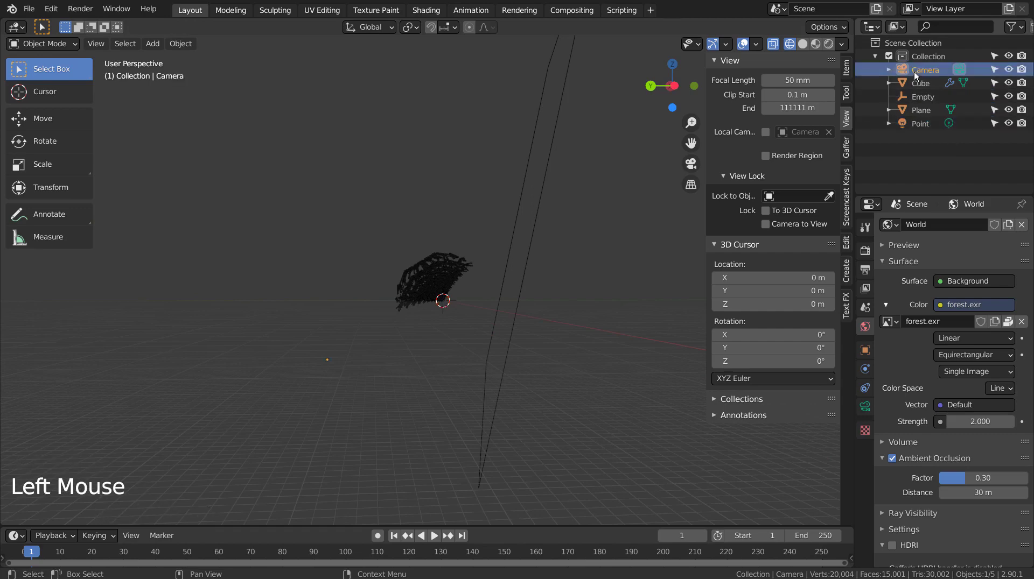
pyautogui.doubleClick(914, 123)
pyautogui.press('g')
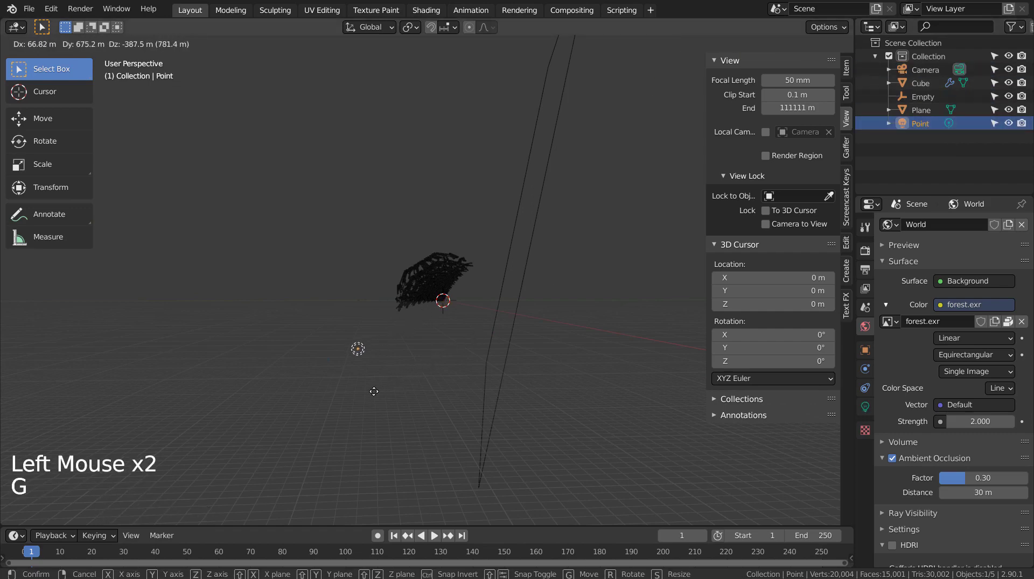
pyautogui.click(373, 390)
pyautogui.scroll(4, 372, 376)
pyautogui.keyDown('shift'); pyautogui.moveTo(357, 393); pyautogui.dragTo(528, 258, button='middle'); pyautogui.keyUp('shift')
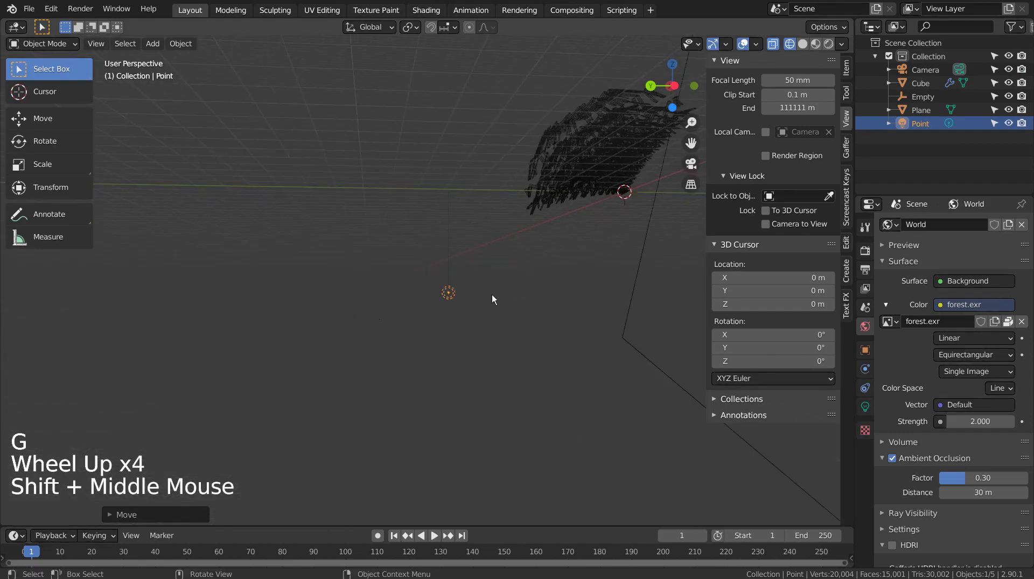
pyautogui.scroll(3, 492, 297)
pyautogui.press('g')
pyautogui.click(513, 324)
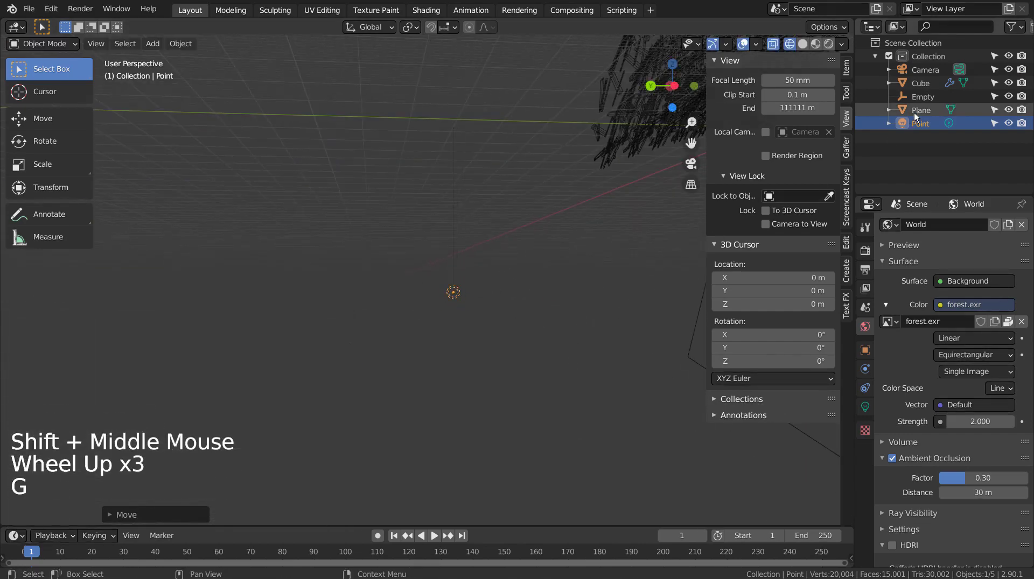
# Reposition the point light in the camera view to just above the base of the bar structure
pyautogui.click(921, 70)
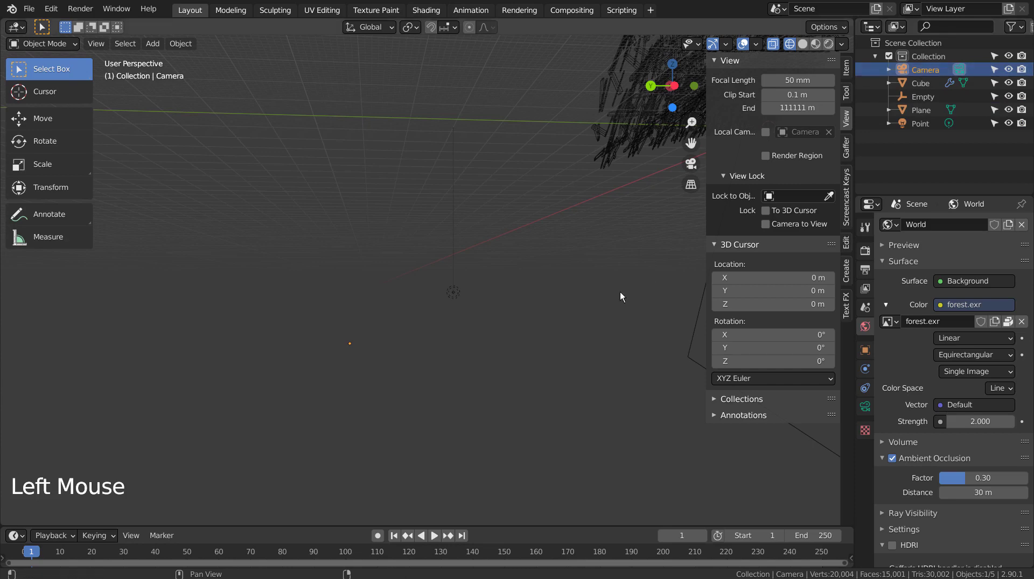
pyautogui.press('KP_0')
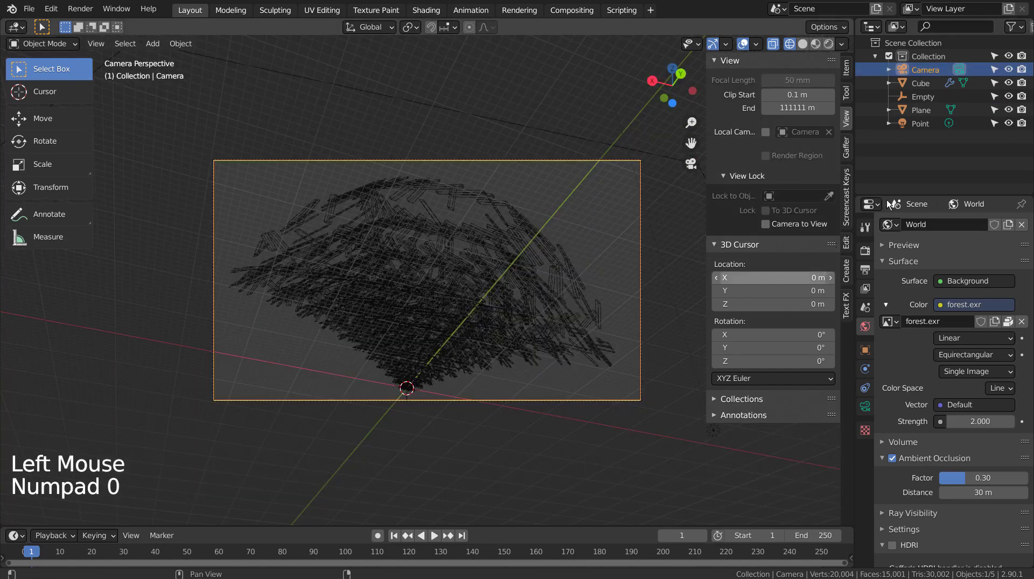
pyautogui.click(918, 124)
pyautogui.press('g')
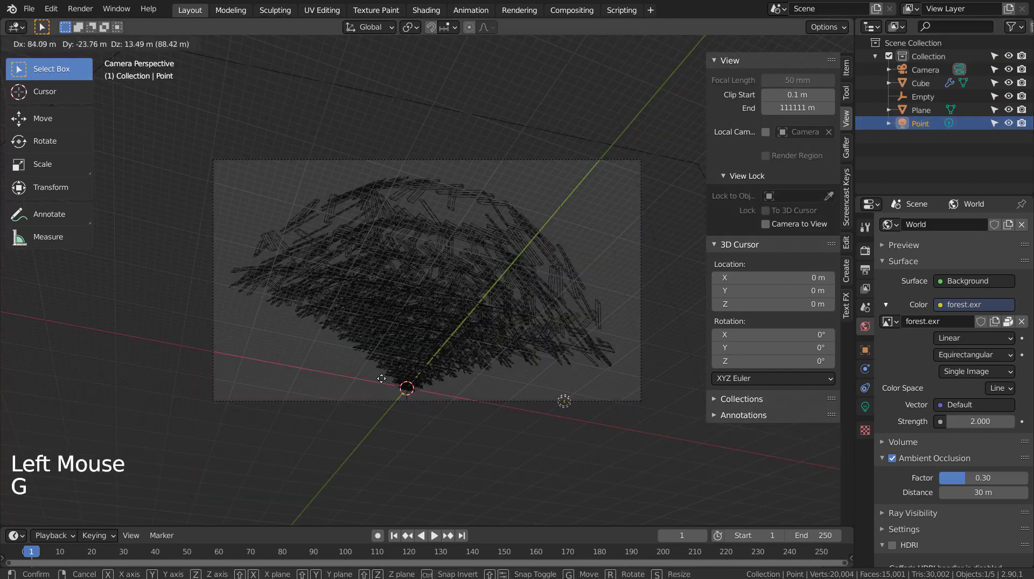
pyautogui.click(269, 346)
pyautogui.moveTo(583, 374); pyautogui.dragTo(628, 379, button='middle')
pyautogui.press('KP_0')
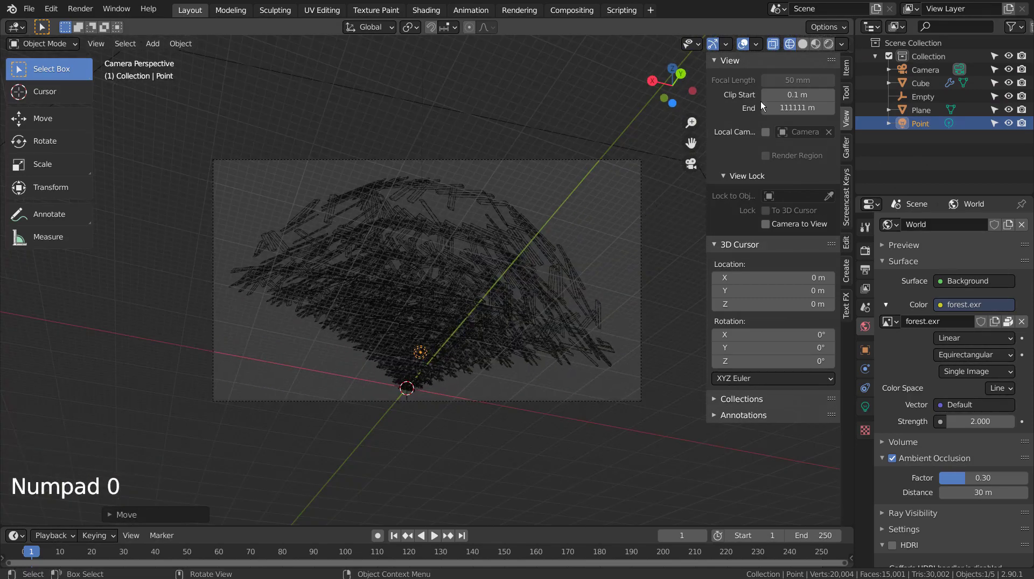
# Switch the viewport to Rendered shading and raise the point light's power to 1111111 W
pyautogui.click(828, 44)
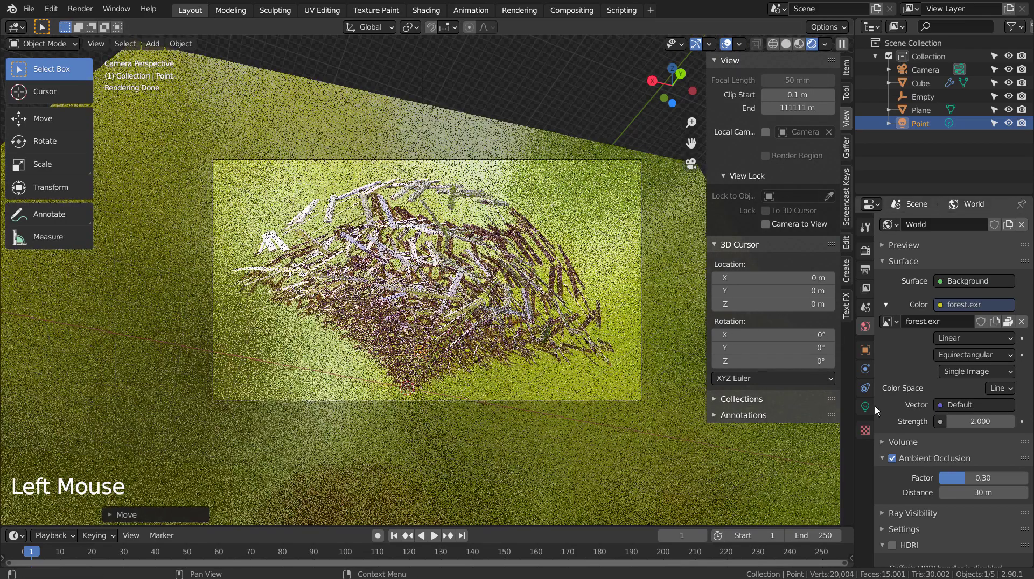
pyautogui.click(867, 406)
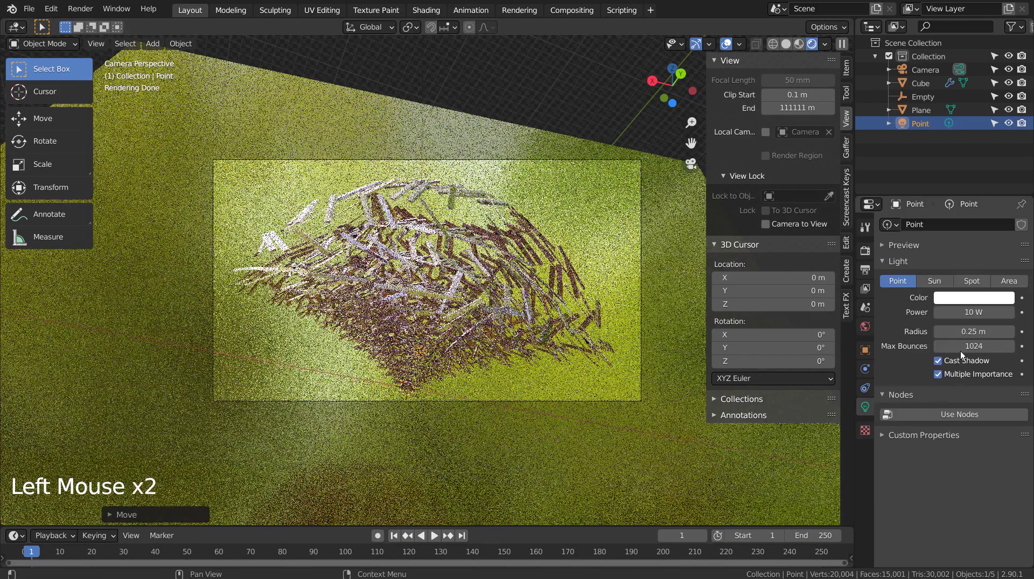
pyautogui.click(956, 312)
pyautogui.write('11111')
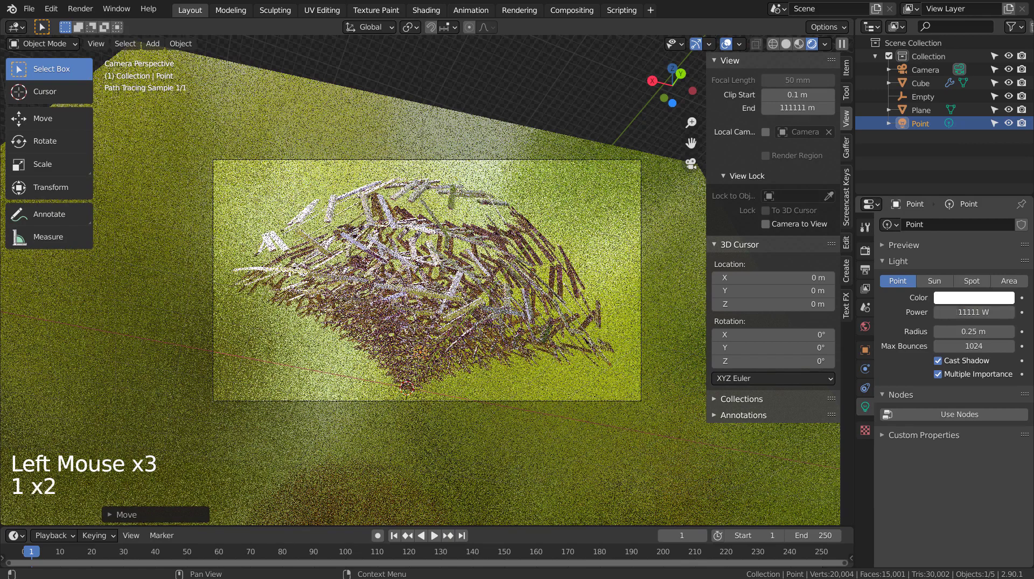
pyautogui.press('Return')
pyautogui.click(962, 312)
pyautogui.write('111111')
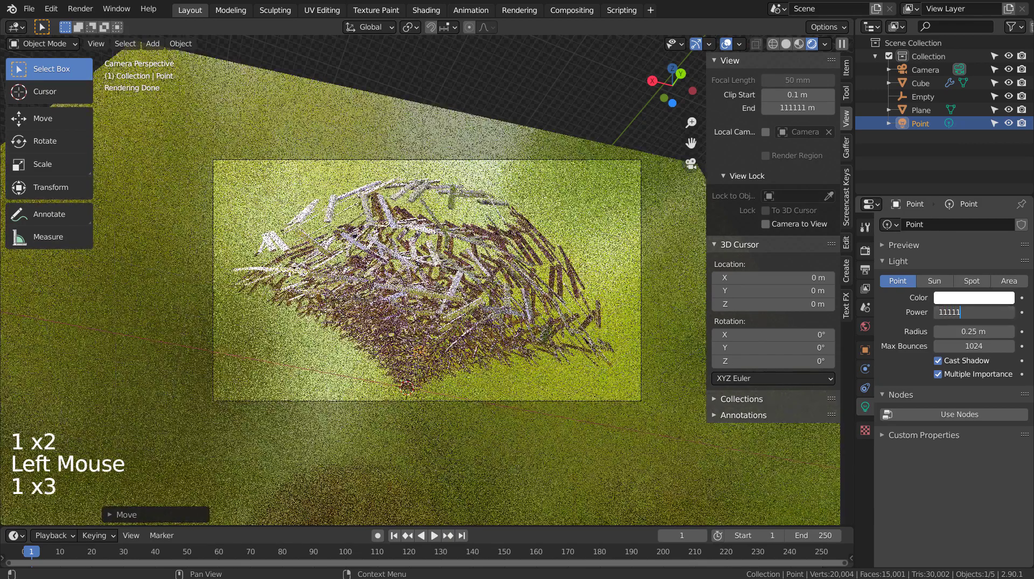
pyautogui.press('Return')
pyautogui.click(963, 313)
pyautogui.write('1111111')
pyautogui.press('Return')
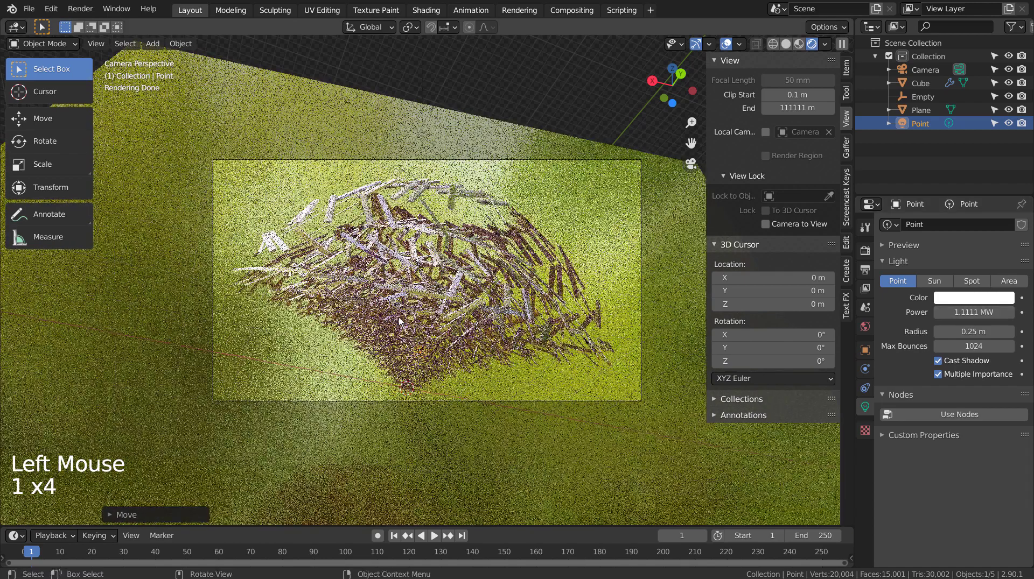
pyautogui.click(553, 114)
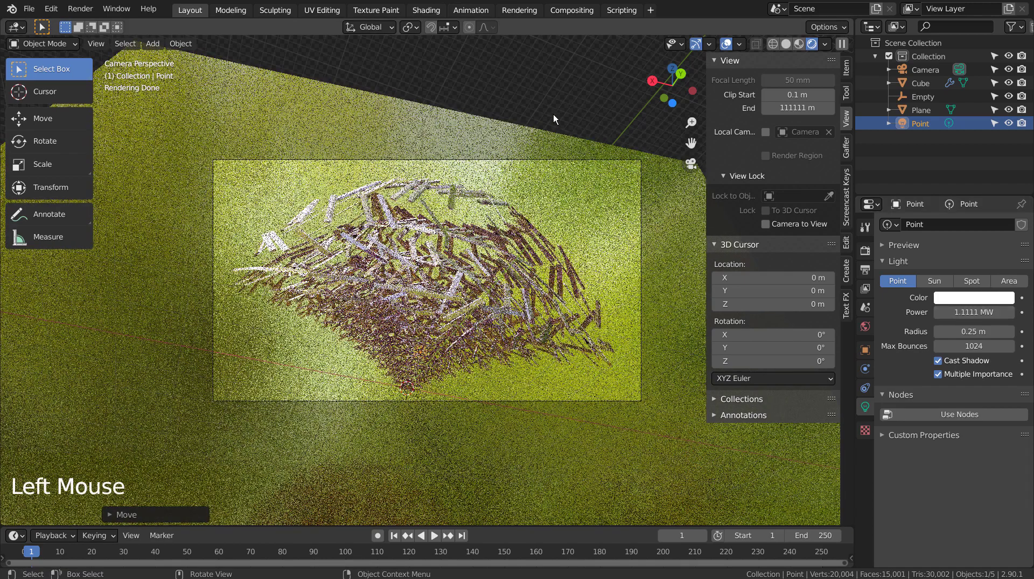
pyautogui.press('KP_3')
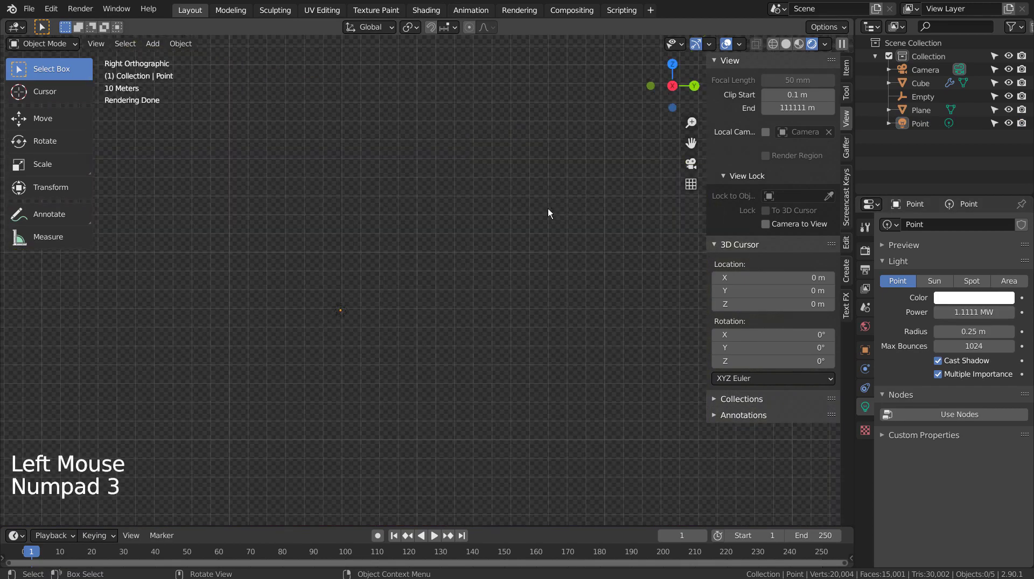
pyautogui.click(895, 125)
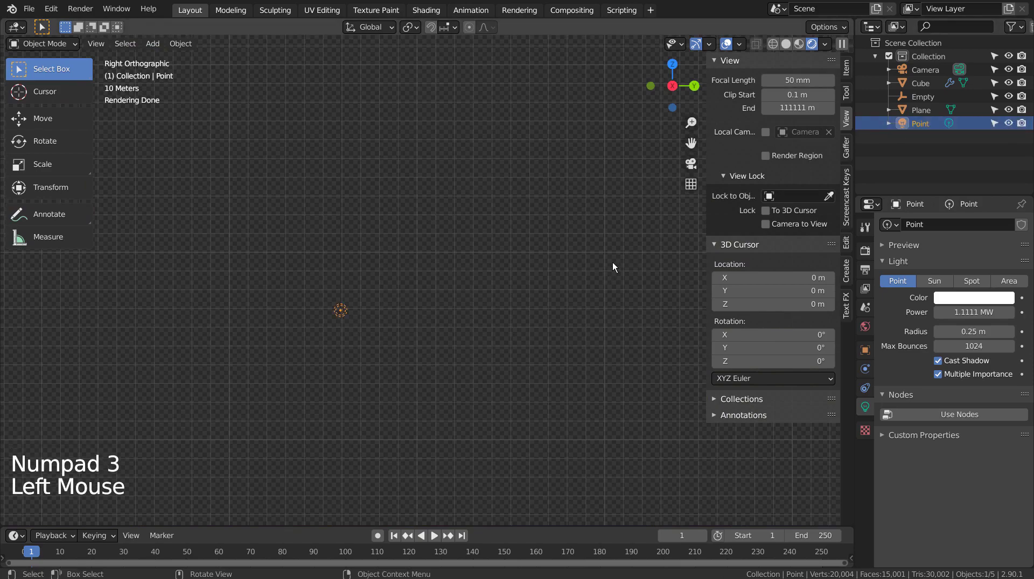
pyautogui.hotkey('shift', 'a')
pyautogui.press('a')
pyautogui.click(470, 263)
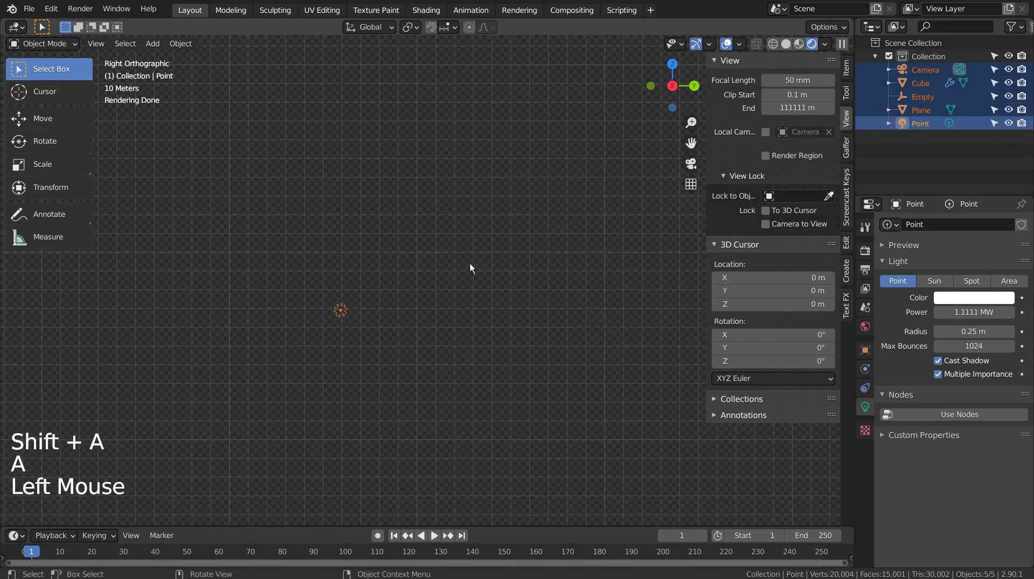
# Switch the viewport to Material Preview shading and move the point light lower, to below the camera frame
pyautogui.scroll(-4, 485, 270)
pyautogui.moveTo(485, 270); pyautogui.dragTo(351, 318, button='middle')
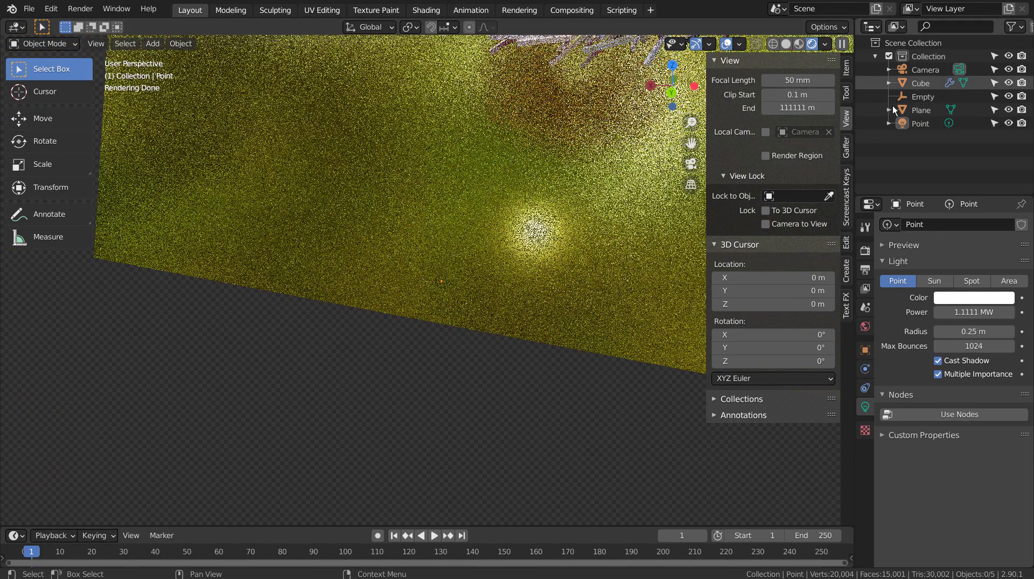
pyautogui.click(799, 44)
pyautogui.moveTo(606, 297)
pyautogui.mouseDown(button='middle')
pyautogui.moveTo(533, 298)
pyautogui.moveTo(570, 300)
pyautogui.moveTo(526, 277)
pyautogui.mouseUp(button='middle')
pyautogui.scroll(-7, 550, 279)
pyautogui.press('g')
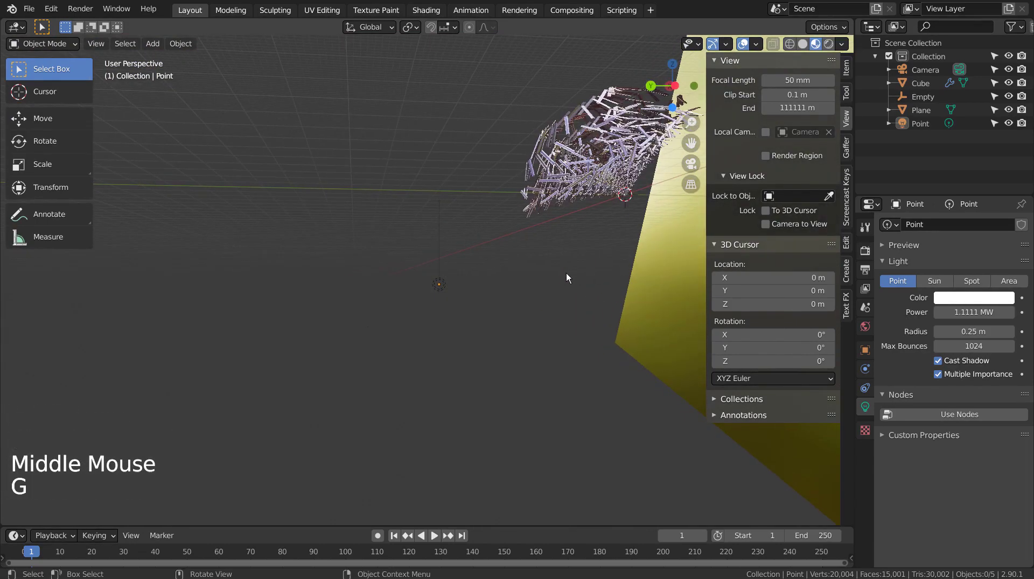
pyautogui.click(920, 124)
pyautogui.press('g')
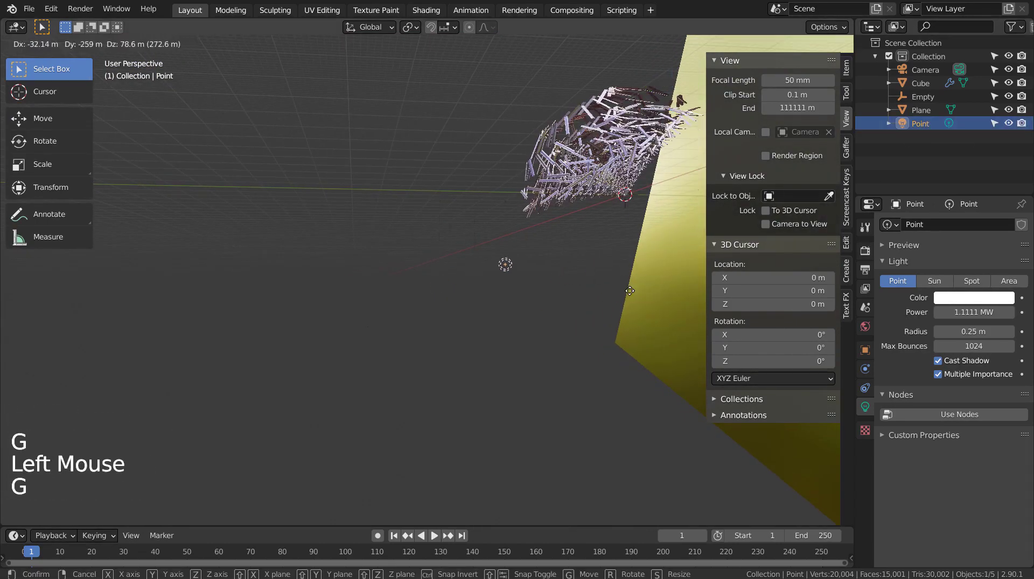
pyautogui.click(575, 335)
# Compare the rendered camera view with the point light hidden and shown to judge its effect on the bars
pyautogui.press('KP_0')
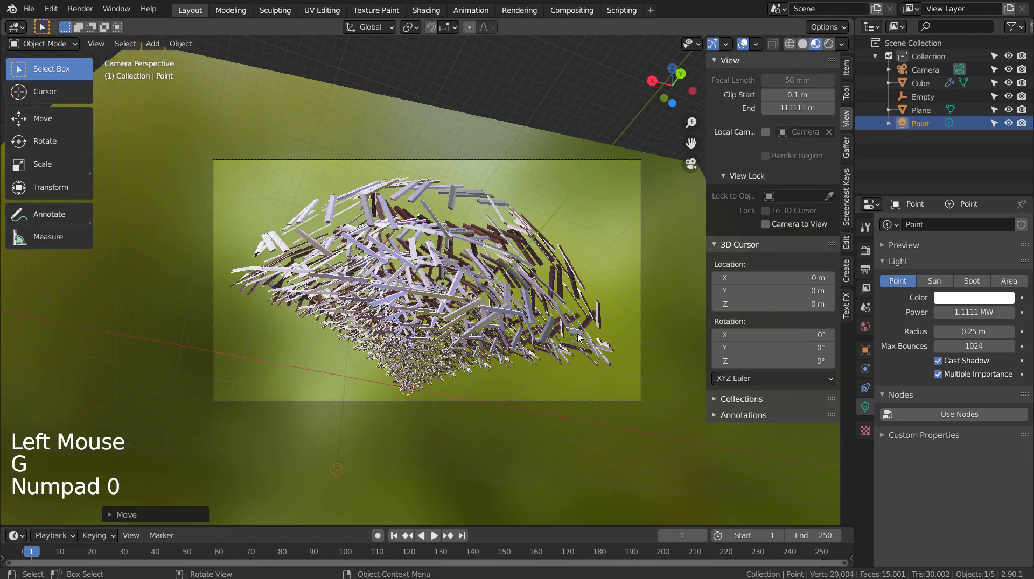
pyautogui.click(828, 44)
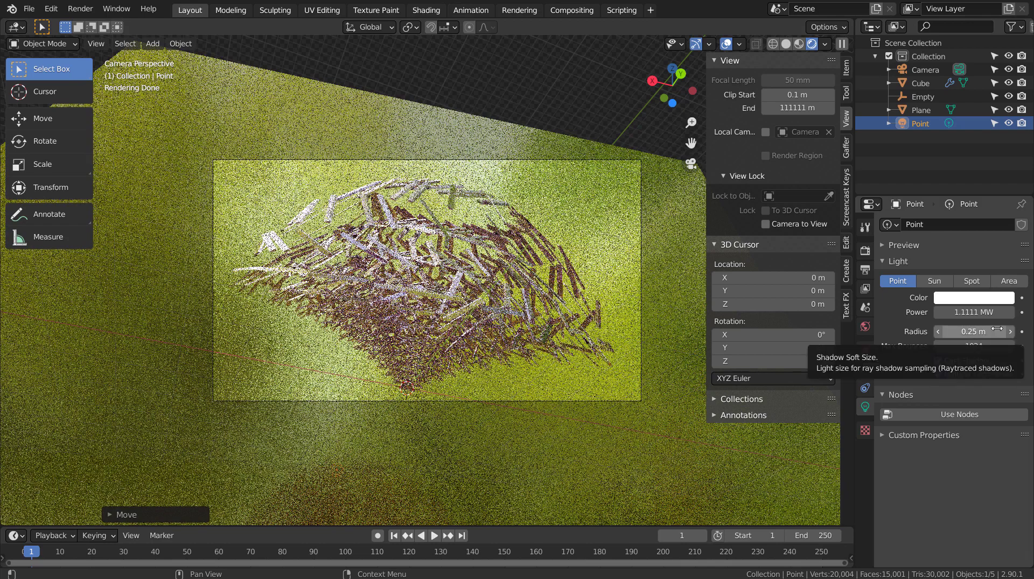
pyautogui.click(1009, 125)
pyautogui.click(1008, 125)
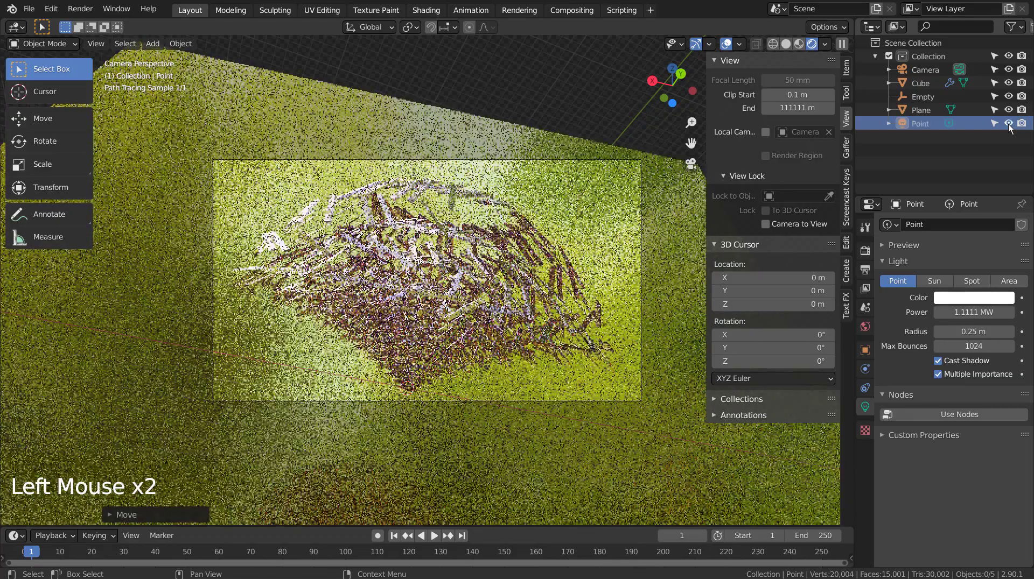
pyautogui.click(1008, 124)
pyautogui.click(1008, 124)
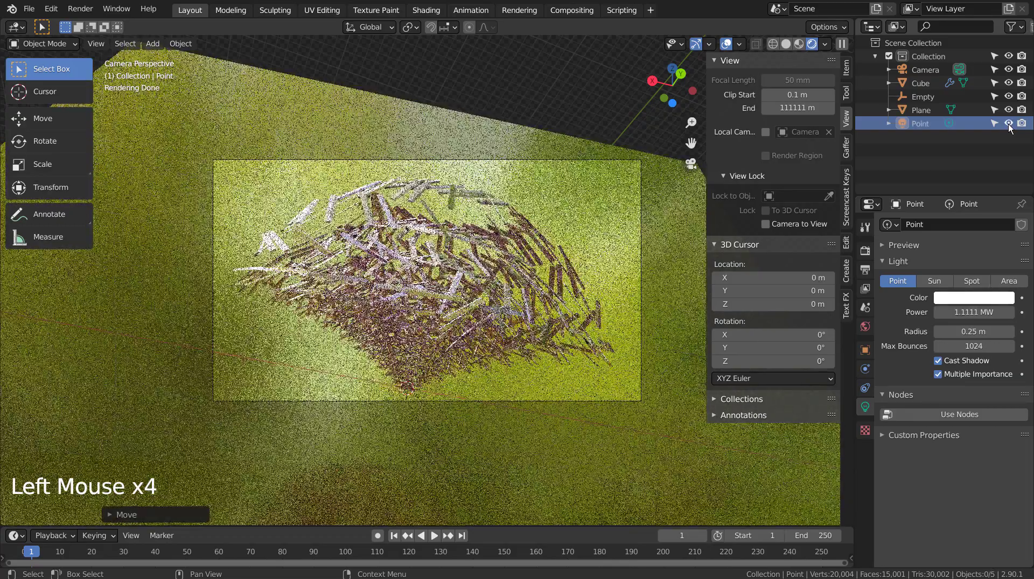
pyautogui.click(1008, 124)
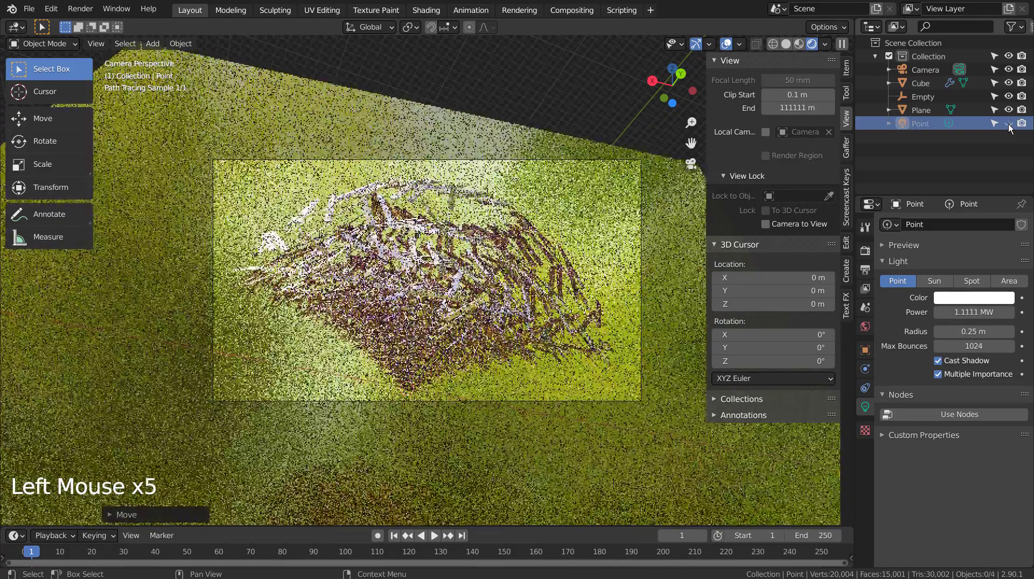
pyautogui.click(1009, 123)
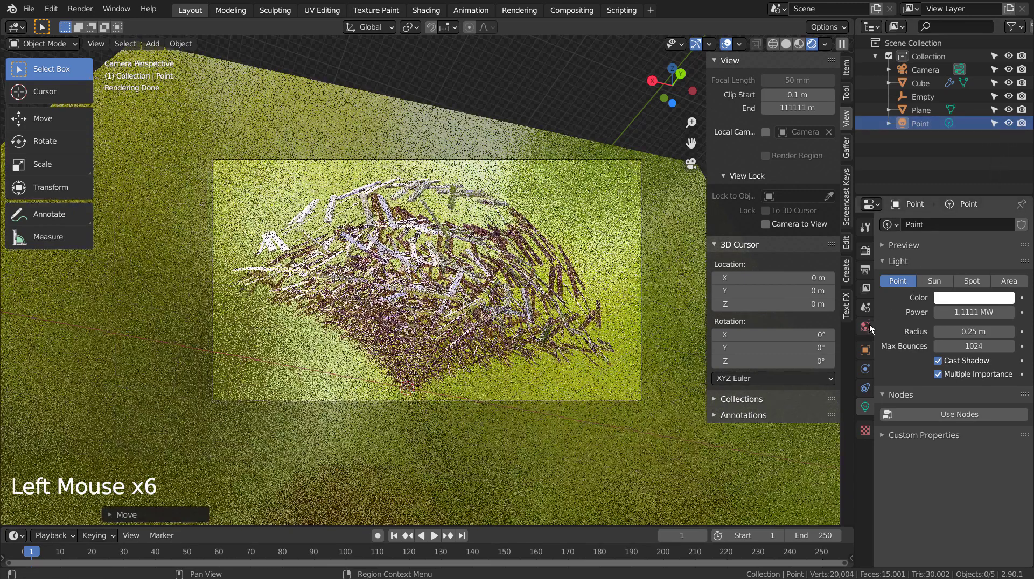
# Set the world's forest.exr environment strength to 3 and switch the viewport to Wireframe shading
pyautogui.click(865, 326)
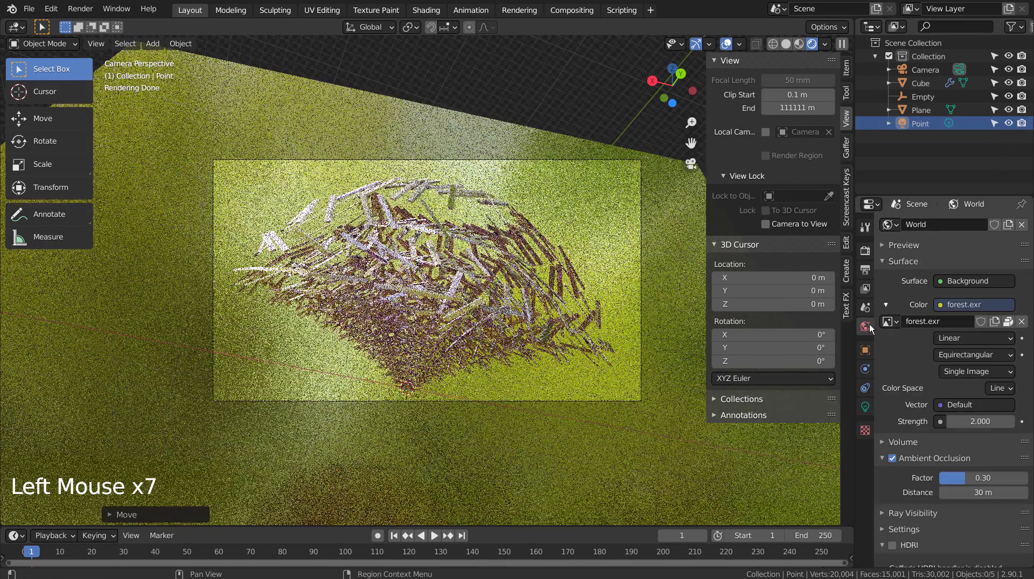
pyautogui.click(977, 423)
pyautogui.write('3')
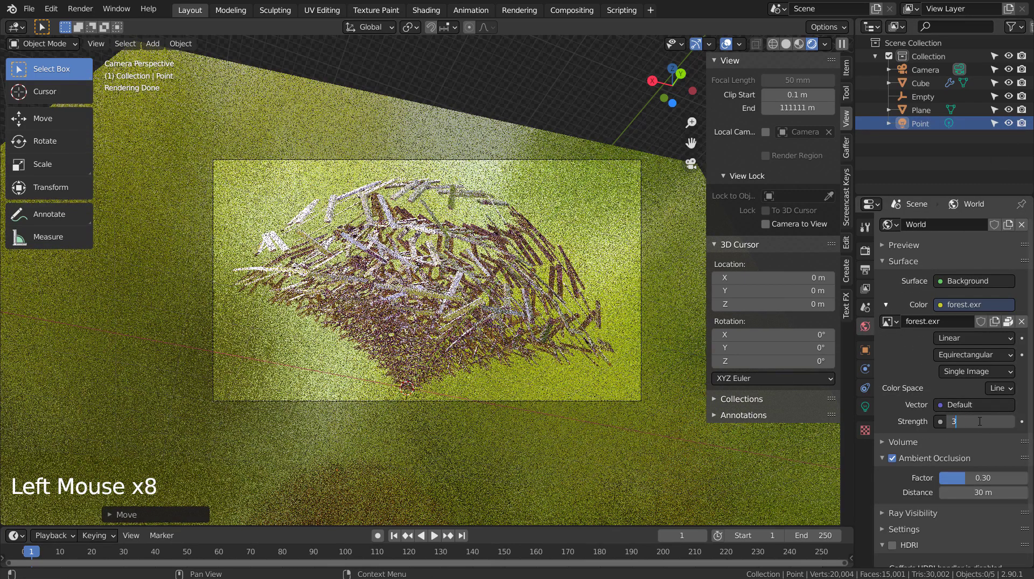
pyautogui.press('Return')
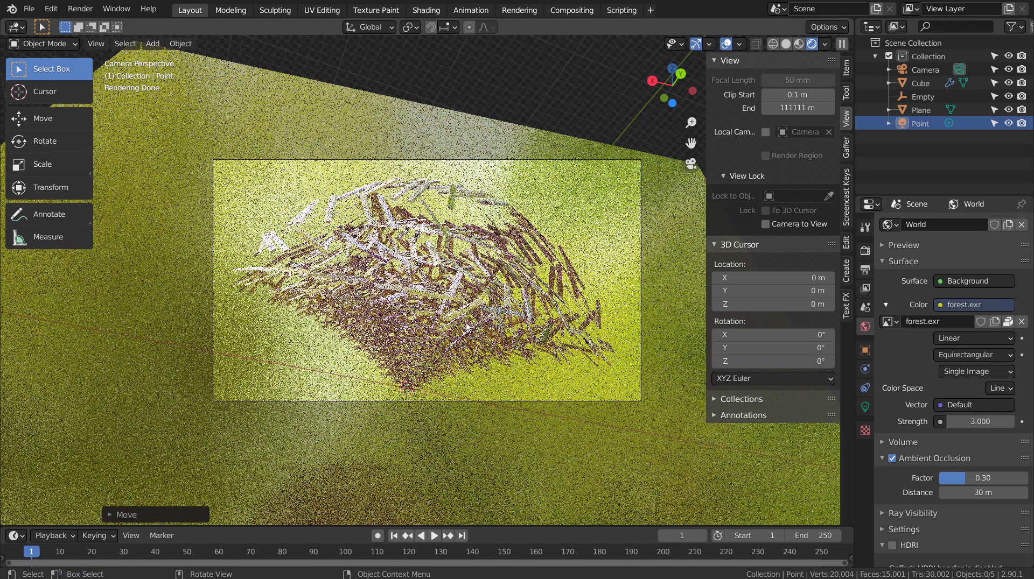
pyautogui.click(573, 110)
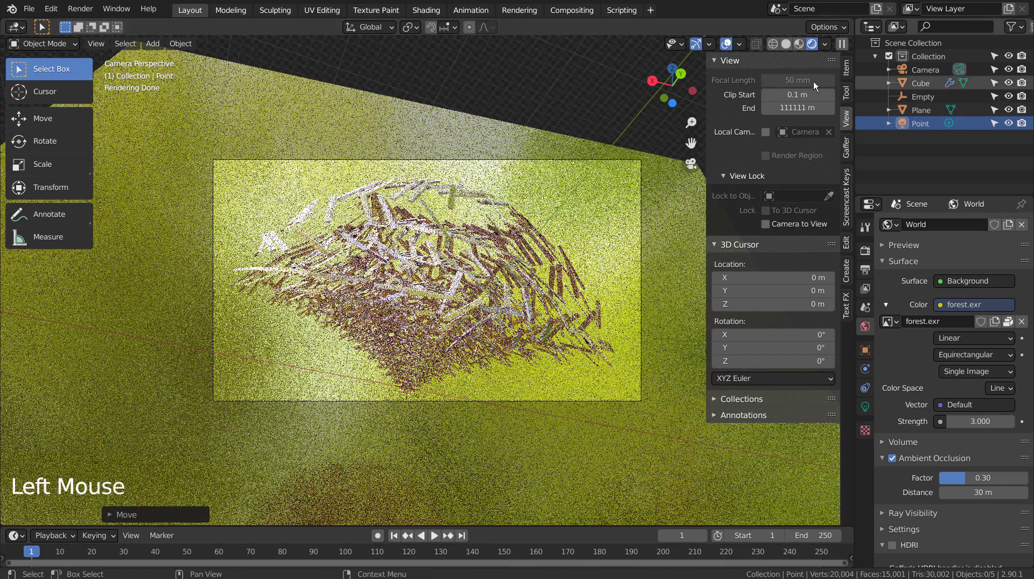
pyautogui.click(773, 44)
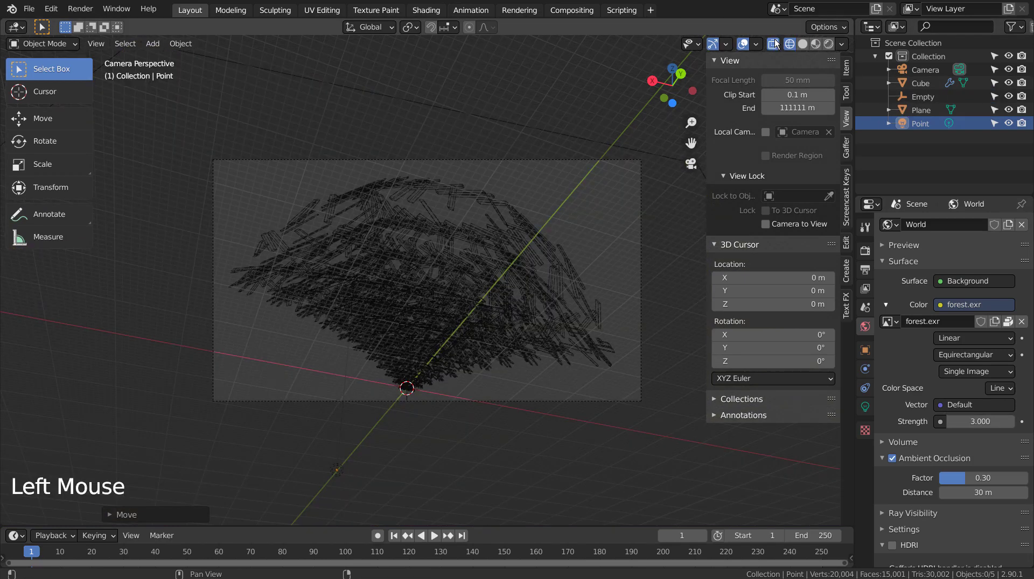
pyautogui.click(565, 8)
pyautogui.click(148, 26)
pyautogui.click(189, 10)
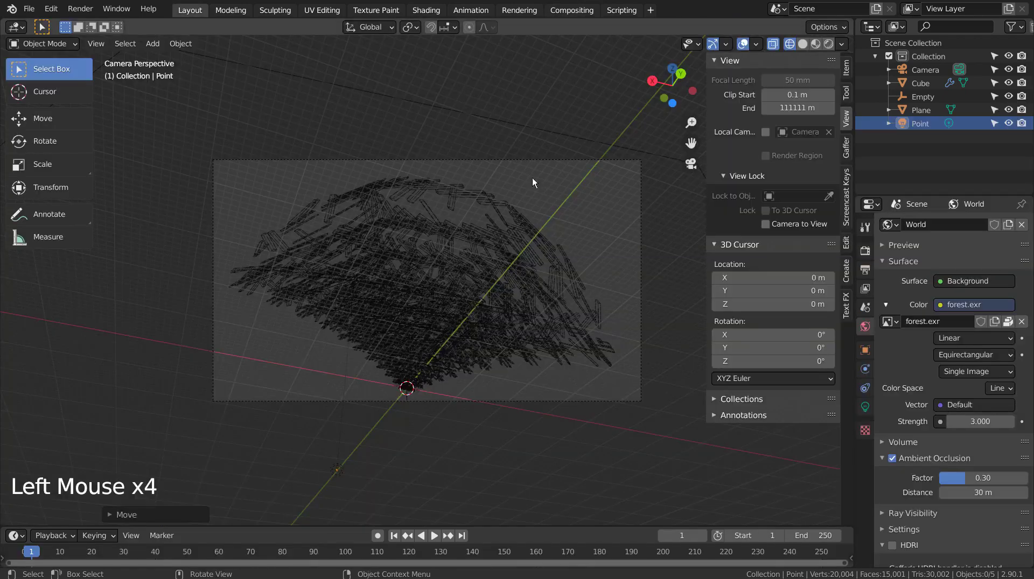
# Set the Cycles render samples to 32
pyautogui.click(864, 250)
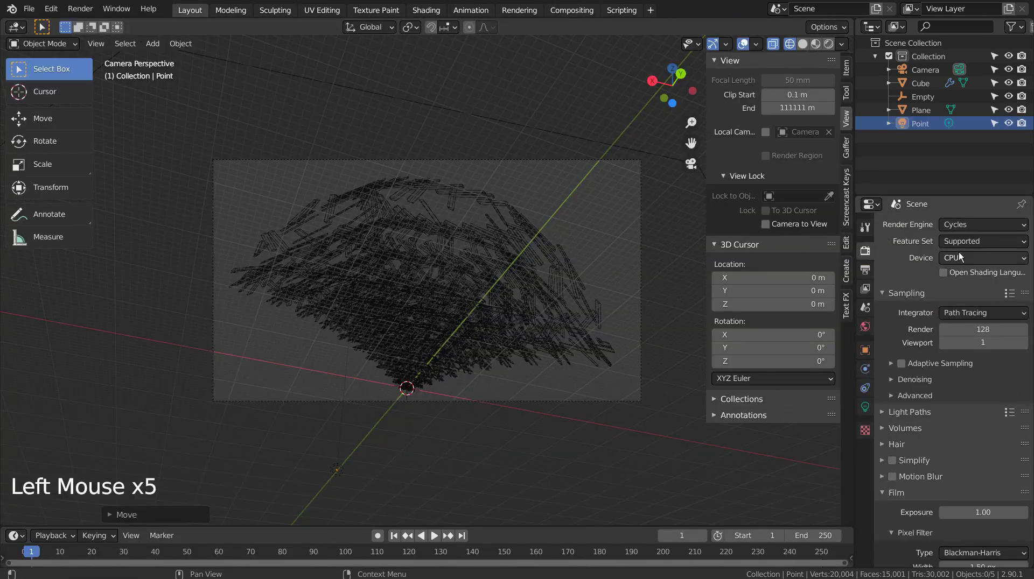
pyautogui.click(969, 329)
pyautogui.write('32')
pyautogui.press('Return')
# Save the file and render the final image from the camera
pyautogui.click(582, 138)
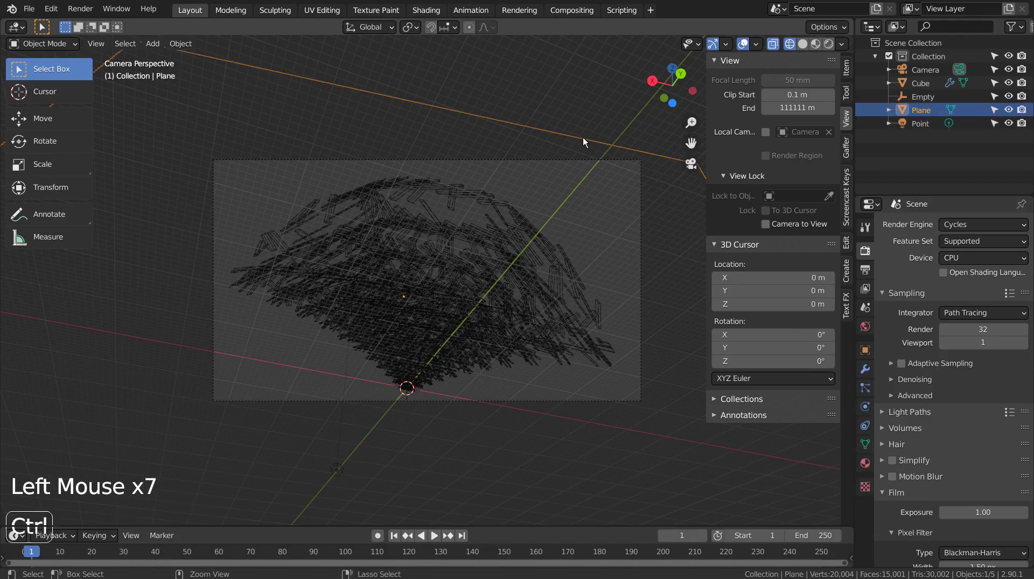
pyautogui.hotkey('ctrl', 's')
pyautogui.press('F12')
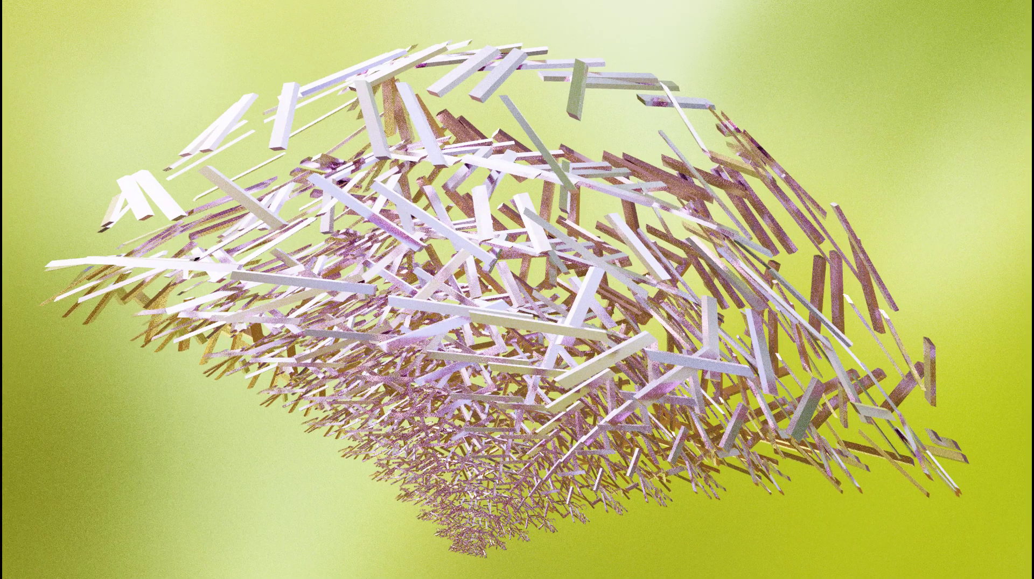